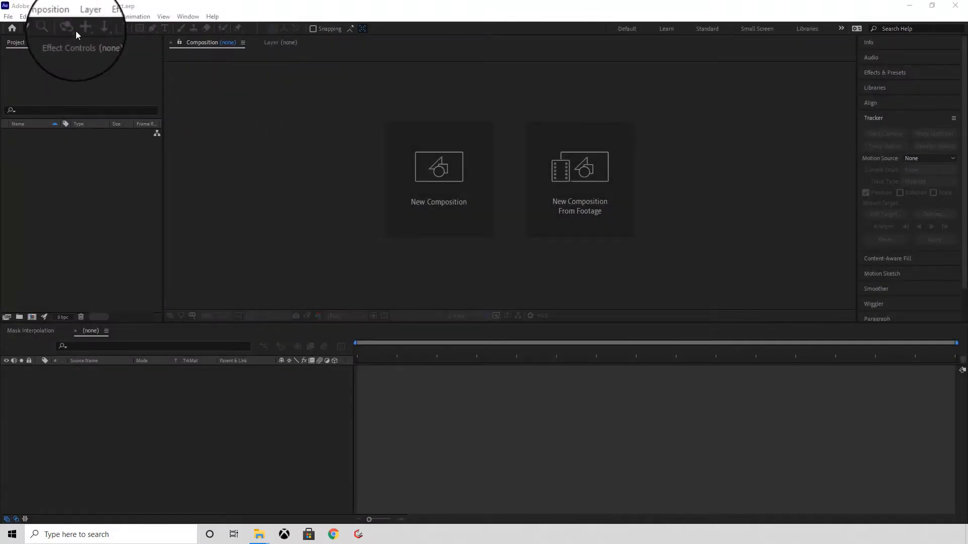
- Create a new 1920 × 1080 px composition named Comp 1 with a black background
left_click(54, 18)
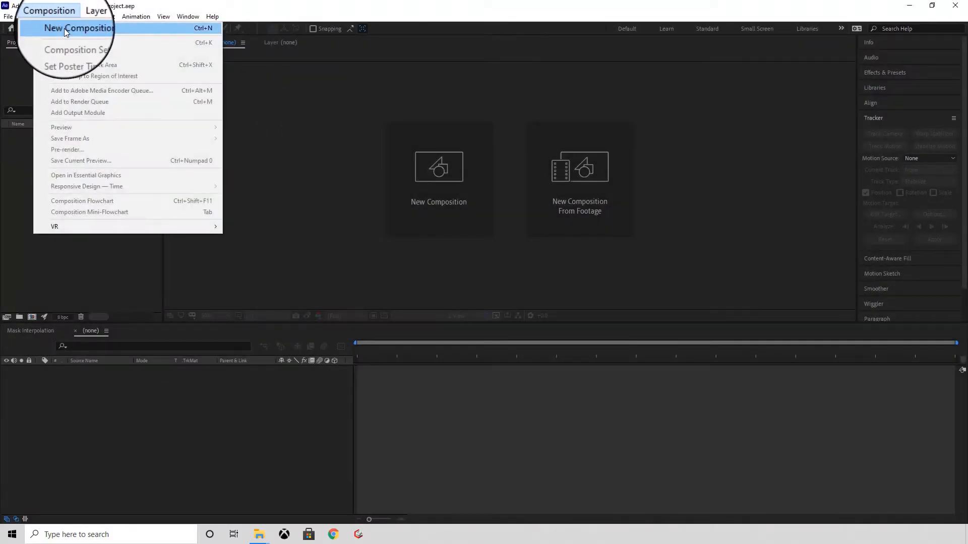
left_click(64, 28)
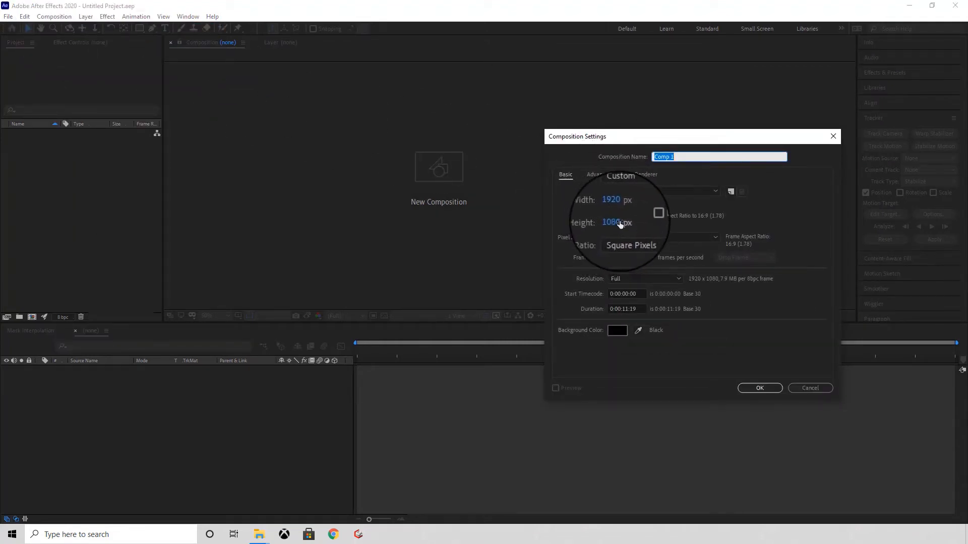
left_click(674, 156)
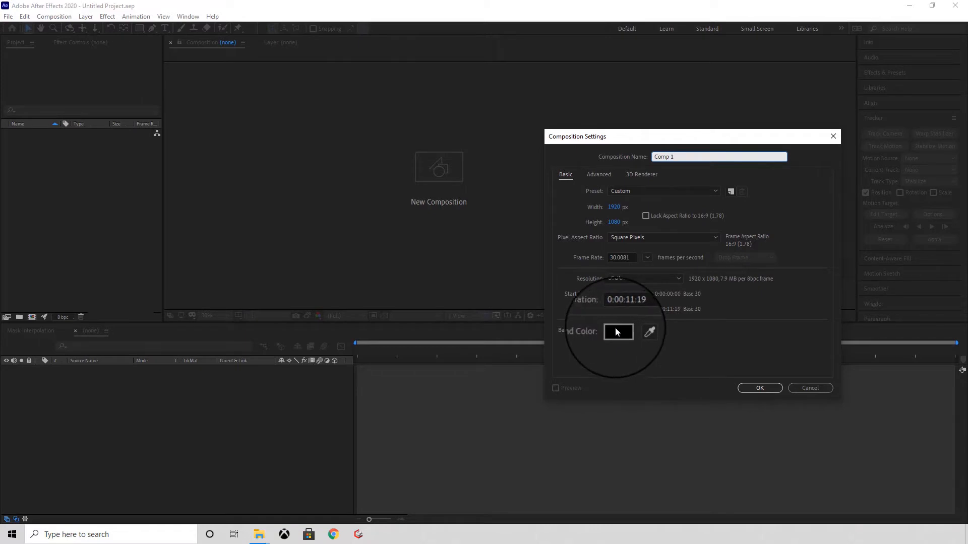
left_click(746, 384)
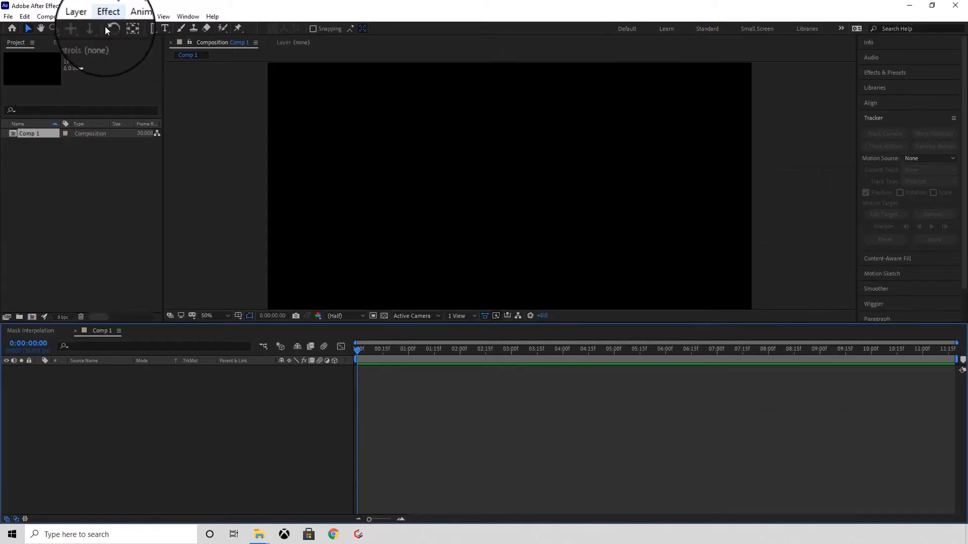
- Draw a wide white rectangle in the upper-left corner of the composition with the Rectangle tool
left_click(140, 29)
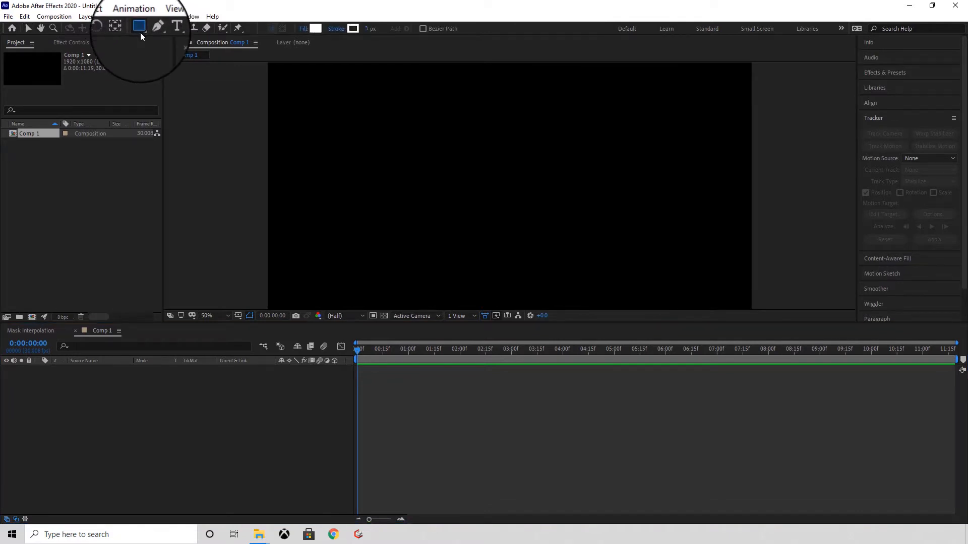
left_click_drag(141, 31, 189, 28)
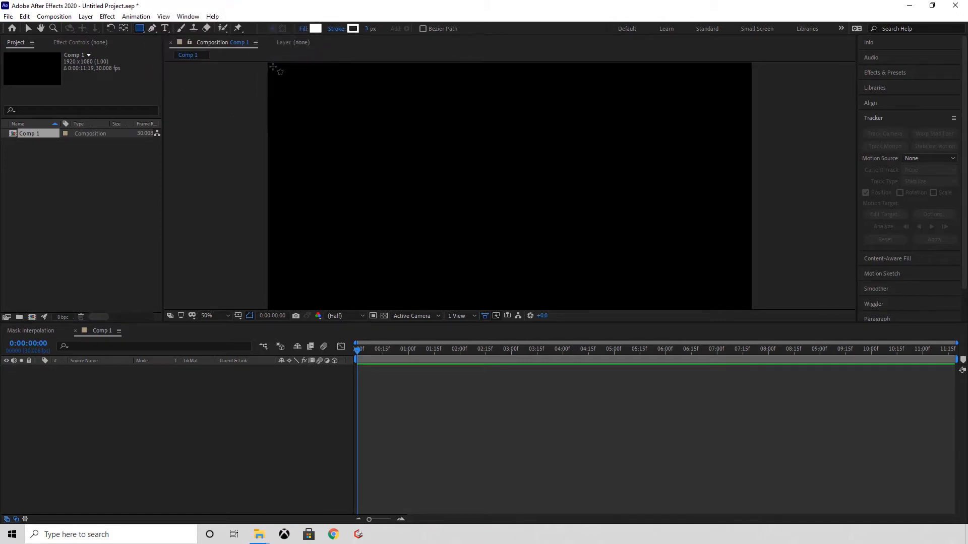
left_click_drag(273, 67, 349, 88)
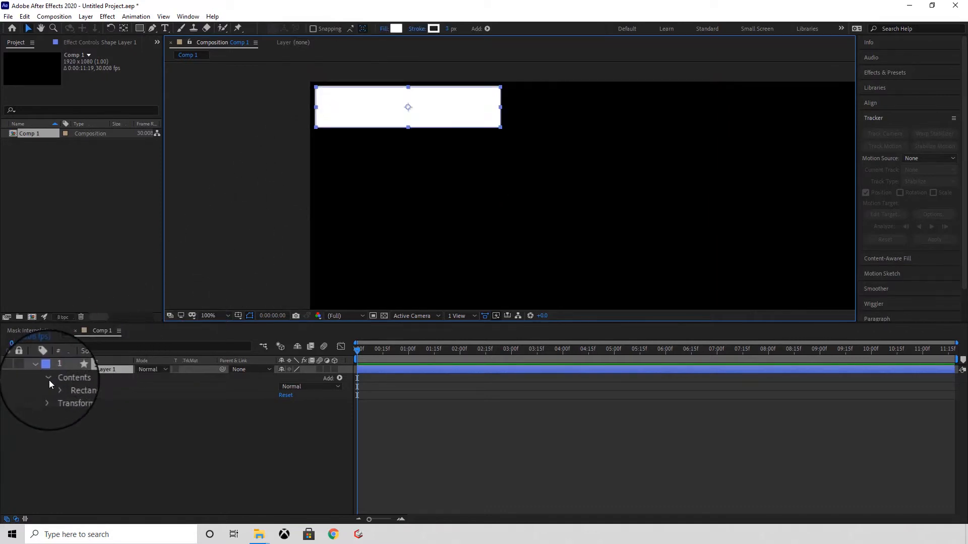
- Move the rectangle layer off the frame's left side to position -186, 50 and keyframe its Position at 0:00:00:00
left_click(56, 387)
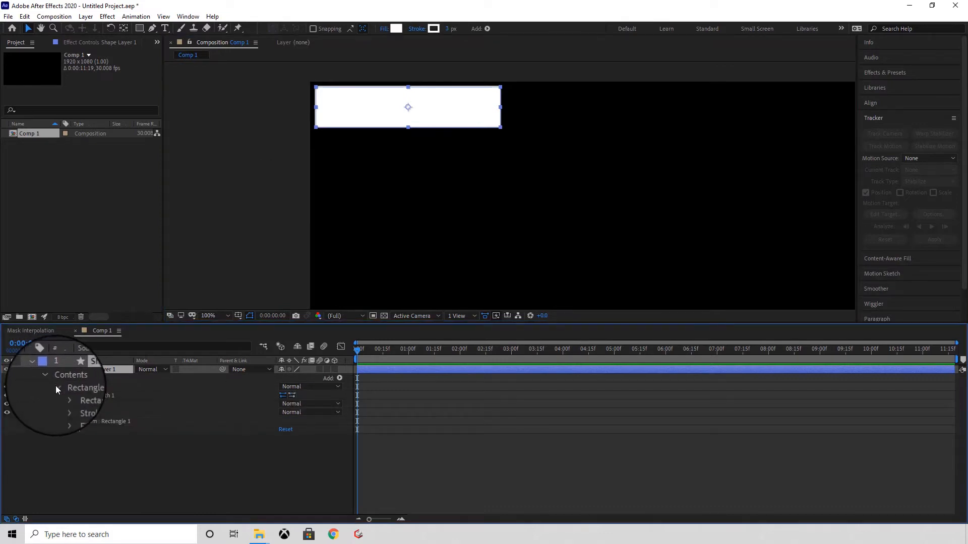
left_click(46, 429)
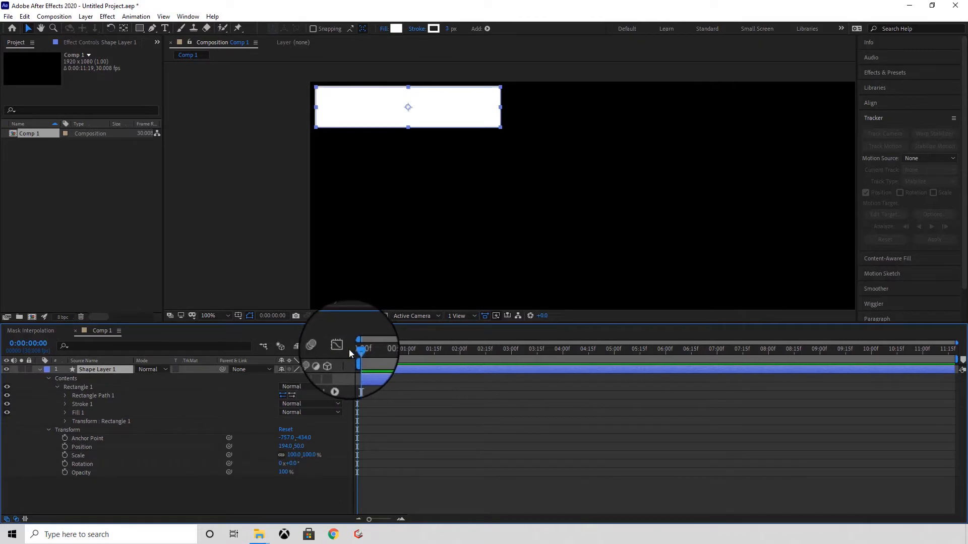
left_click(74, 447)
left_click_drag(285, 446, 93, 438)
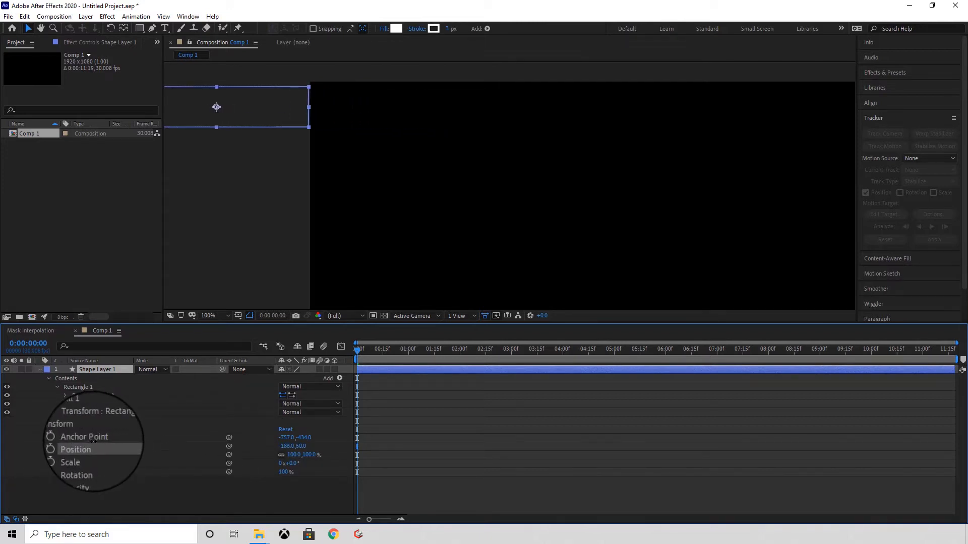
left_click(65, 447)
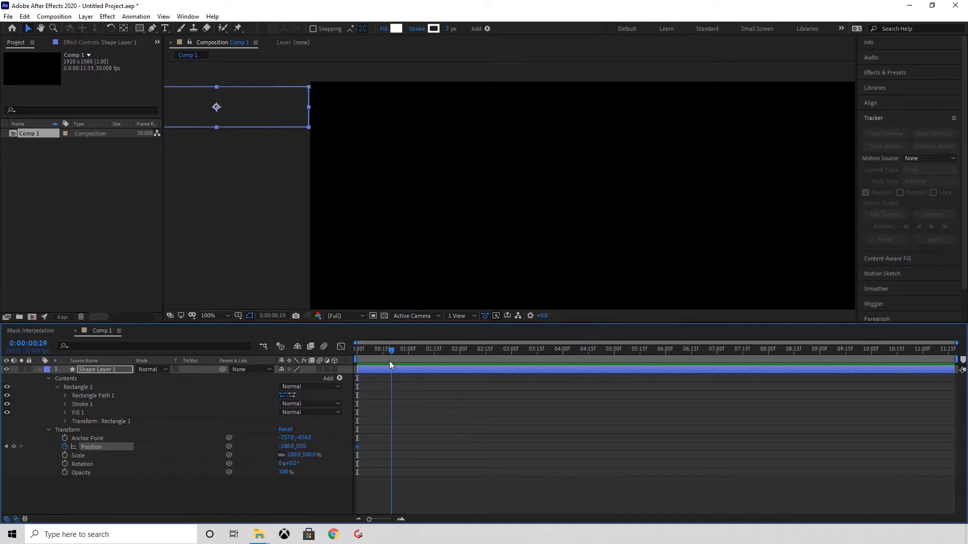
- Add a second Position keyframe at 0:00:00:14 with the rectangle at 198, 50 and preview the slide-in
left_click_drag(389, 361, 382, 364)
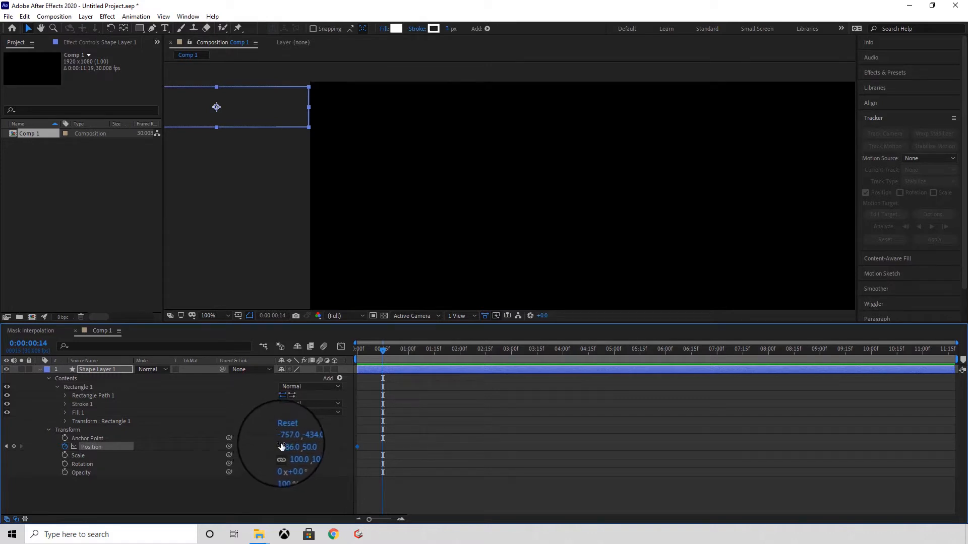
left_click_drag(281, 447, 462, 433)
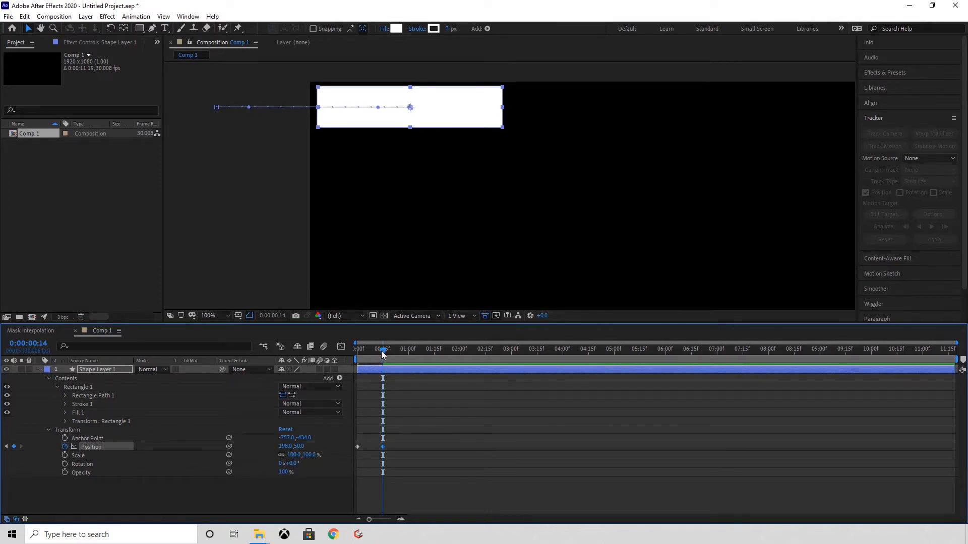
left_click_drag(382, 353, 321, 355)
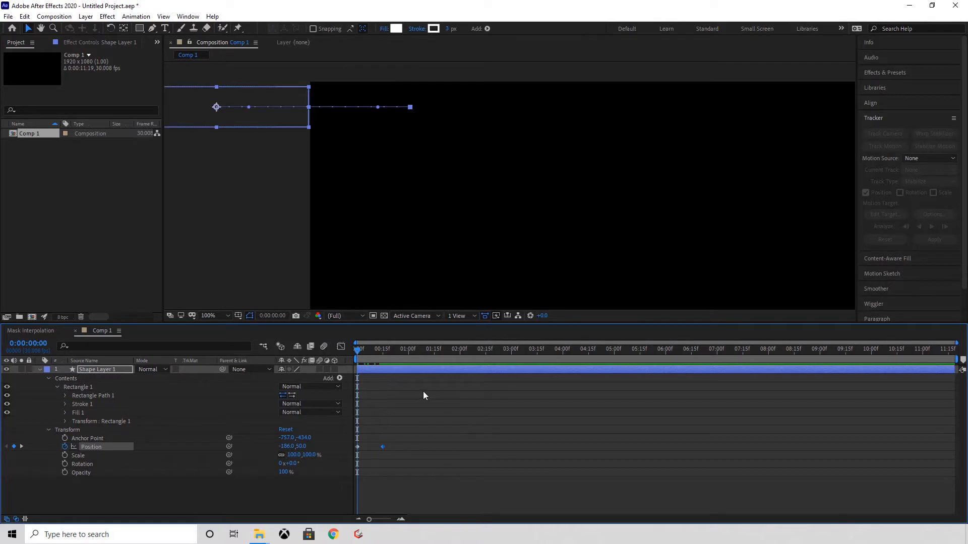
key("space")
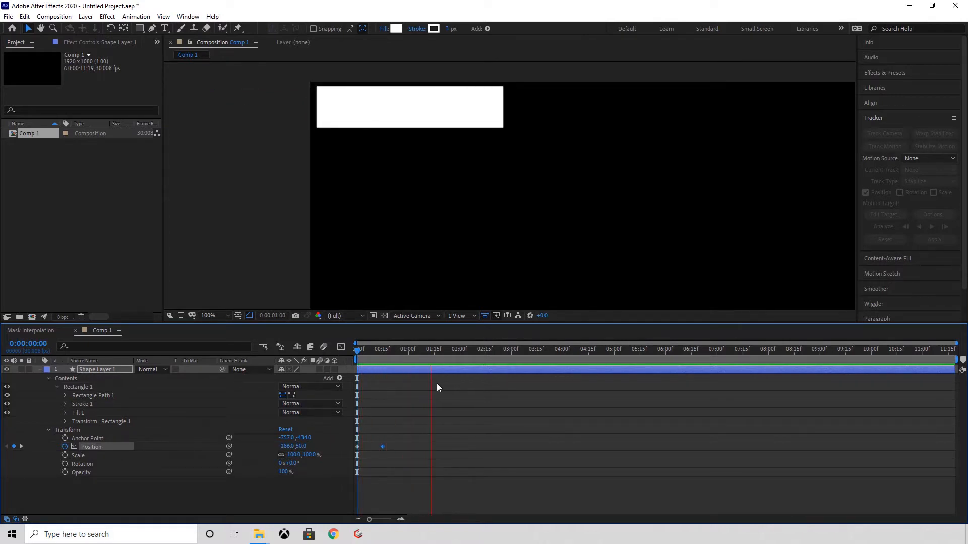
key("space")
left_click_drag(449, 353, 356, 354)
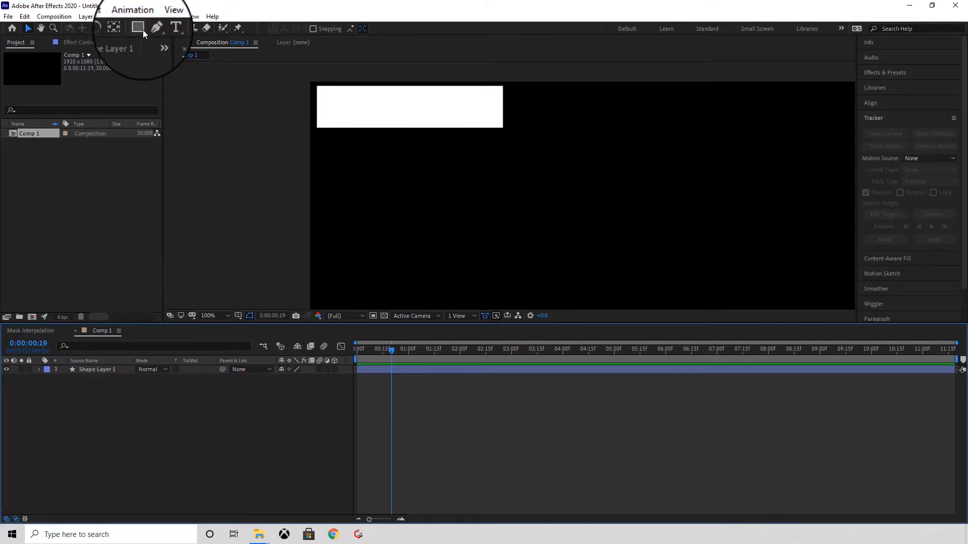
- Draw a tall narrow white rectangle on a new shape layer, straddling the frame's left edge up to the bar
left_click(143, 29)
left_click(134, 29)
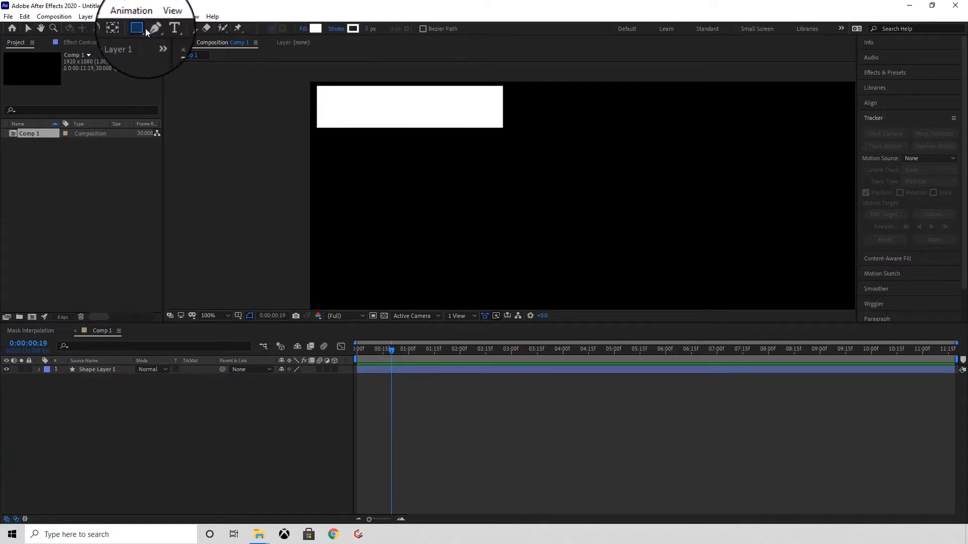
left_click_drag(291, 78, 293, 81)
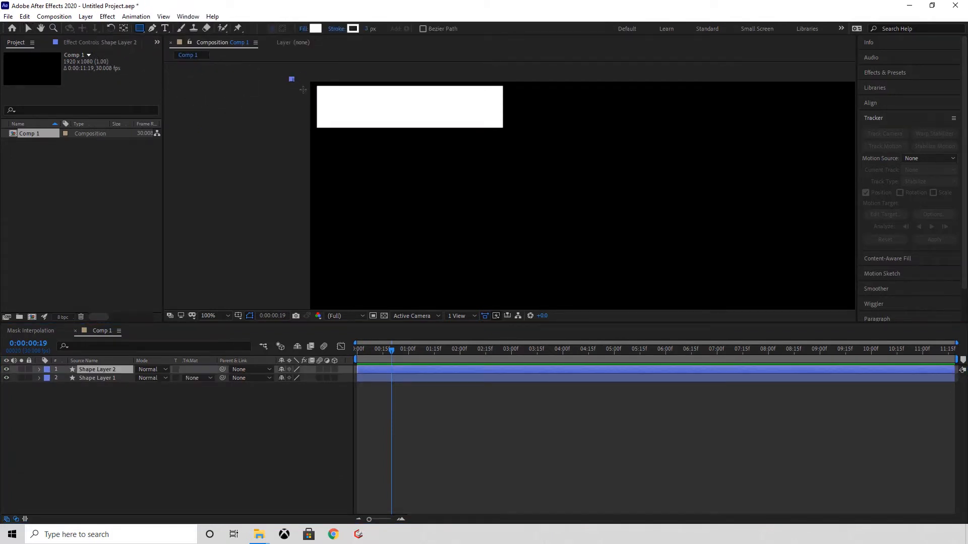
left_click_drag(311, 181, 316, 236)
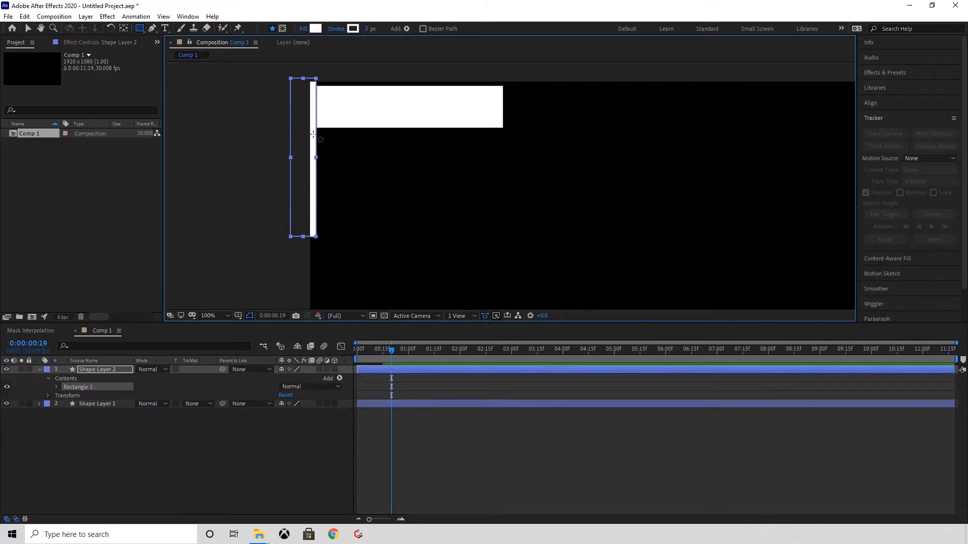
- Shift the narrow rectangle slightly downward, keeping it alongside the bar's left edge
scroll(337, 112, "up", 1)
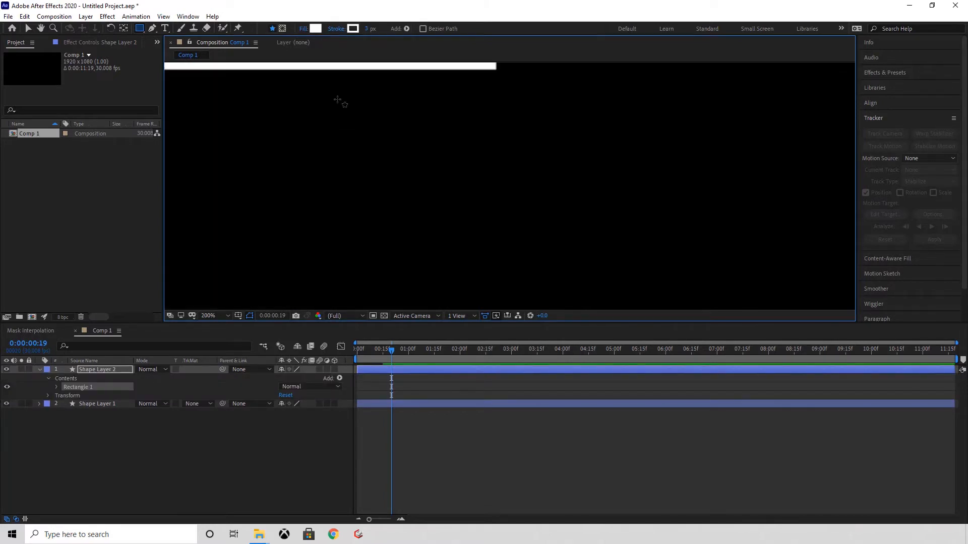
key("h")
left_click_drag(306, 119, 545, 251)
key("q")
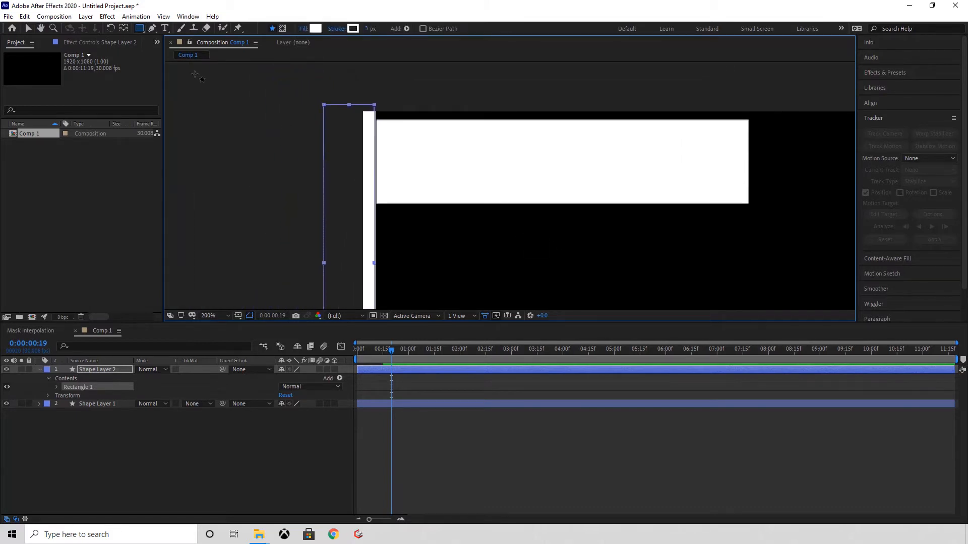
left_click(27, 29)
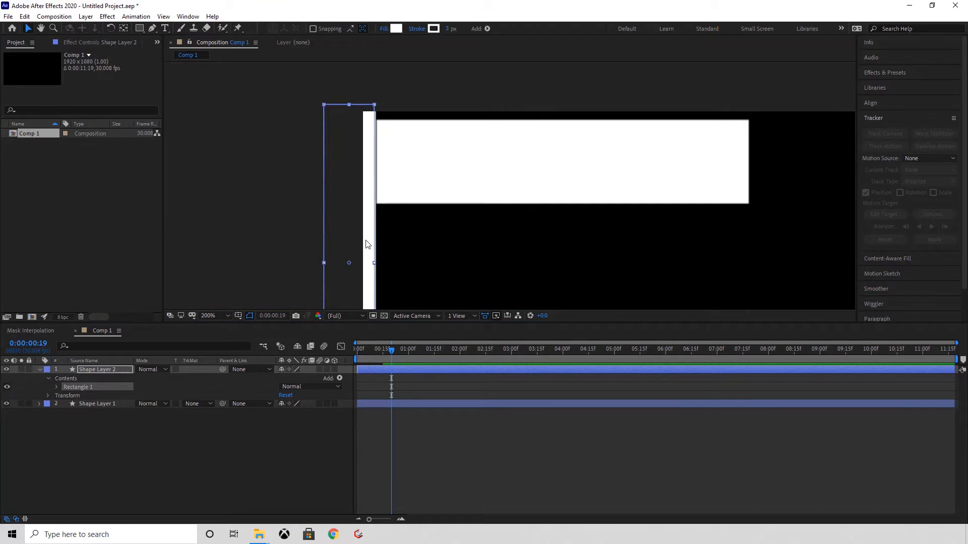
left_click_drag(367, 245, 366, 252)
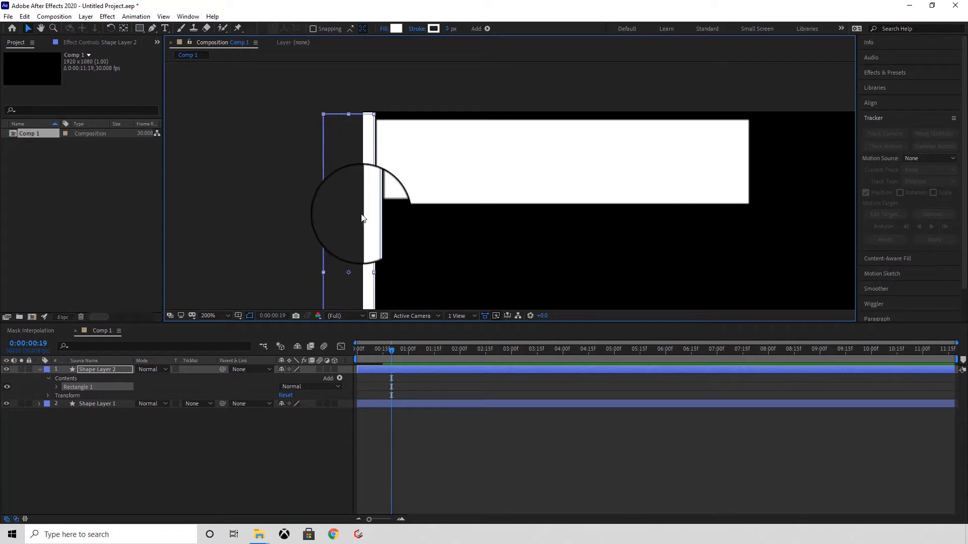
- Rename the narrow rectangle's layer as "mask 1"
right_click(89, 369)
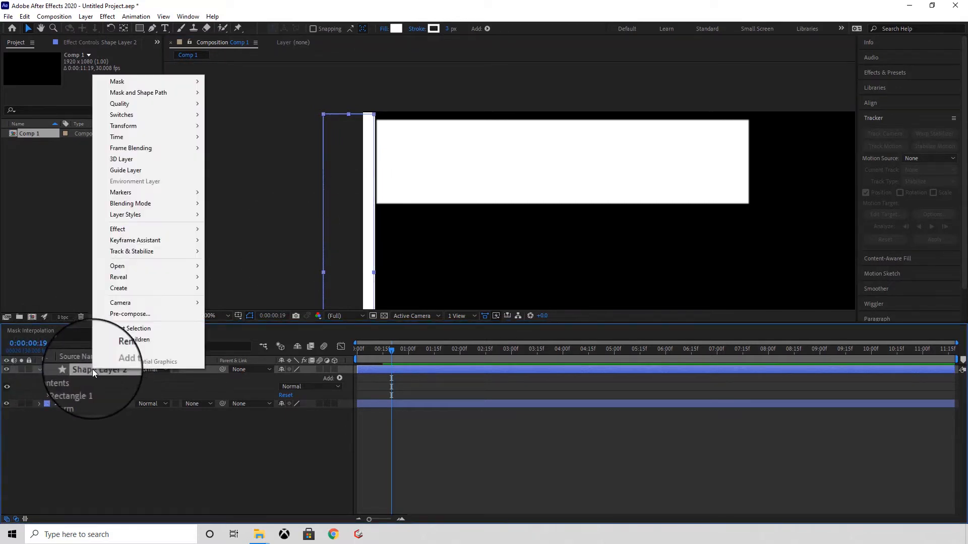
left_click(114, 352)
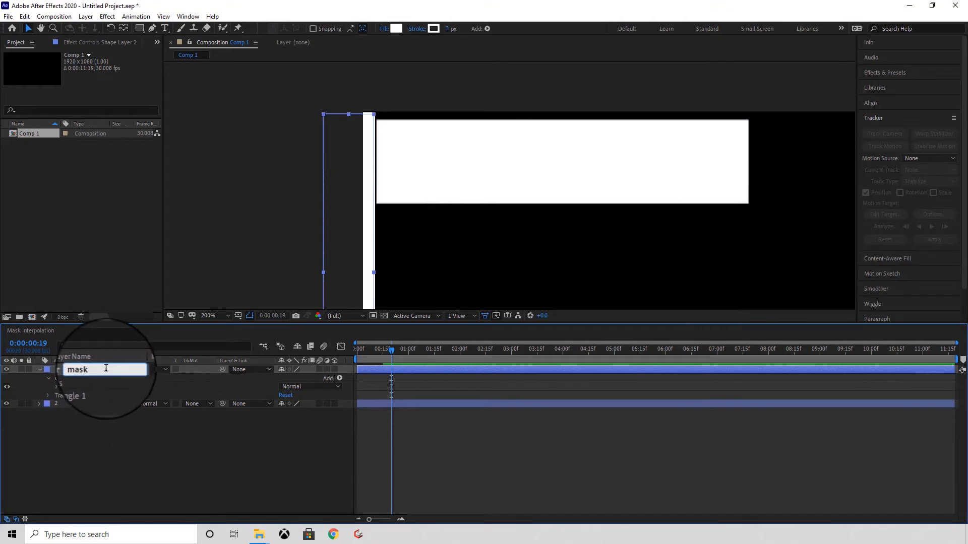
type("1")
left_click(107, 419)
- Rename the animated bar's layer, Shape Layer 1, as "shape1"
left_click(96, 403)
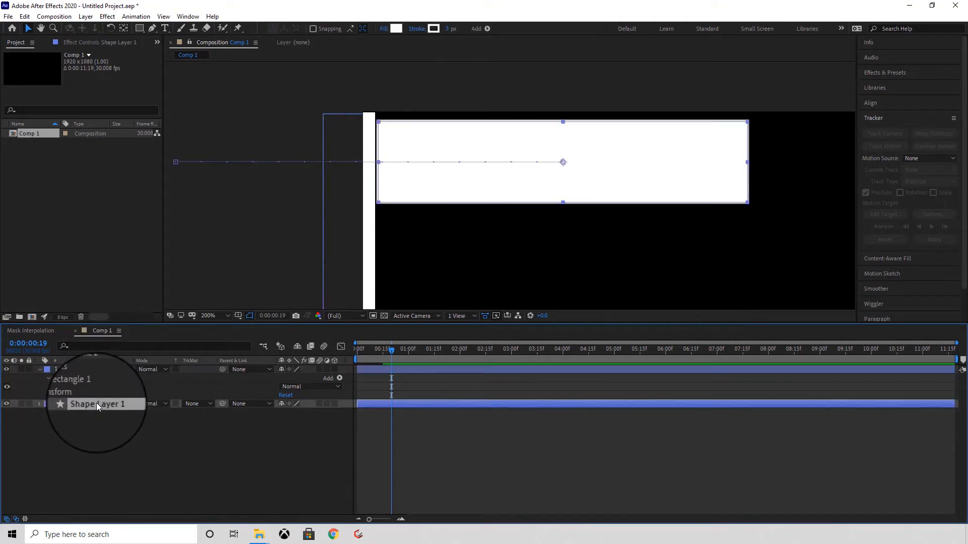
right_click(96, 404)
left_click(114, 387)
type("sh")
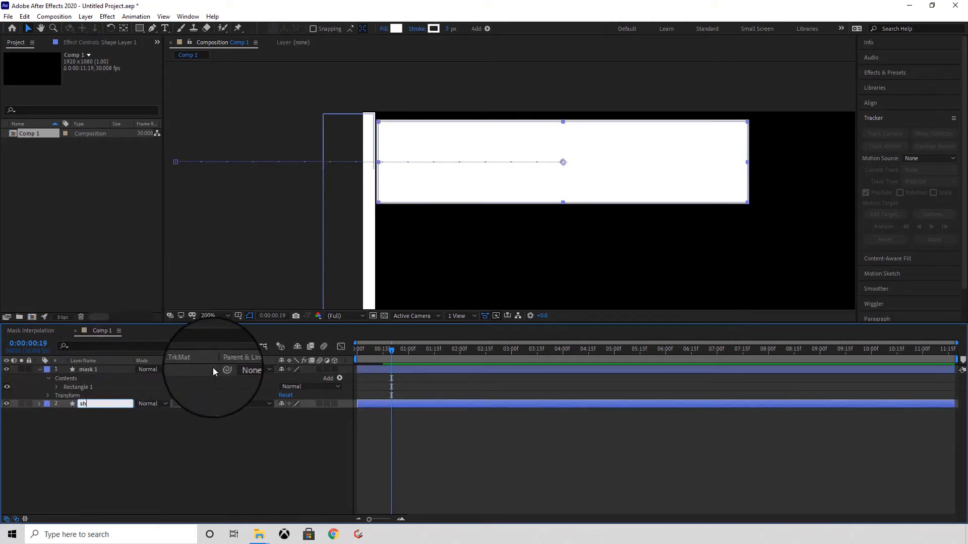
type("ape1")
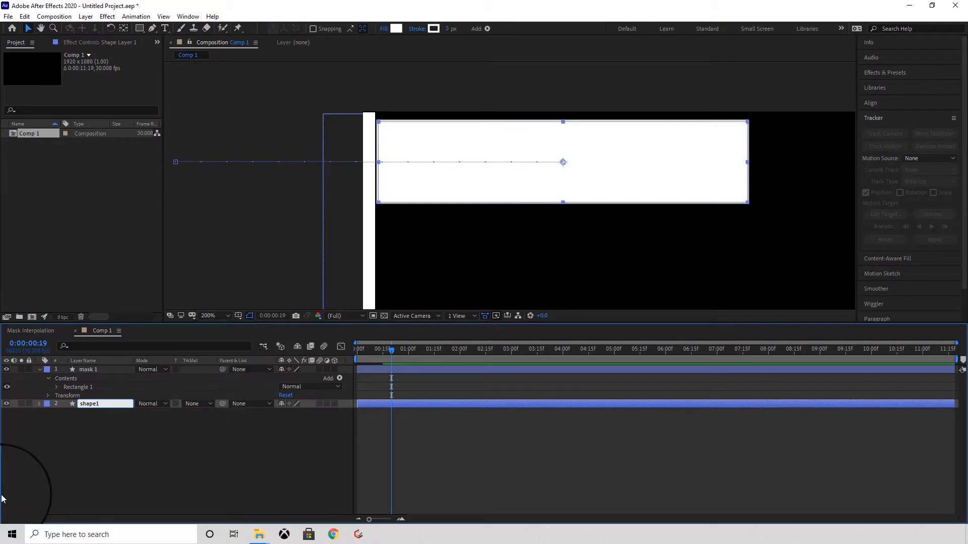
left_click(42, 463)
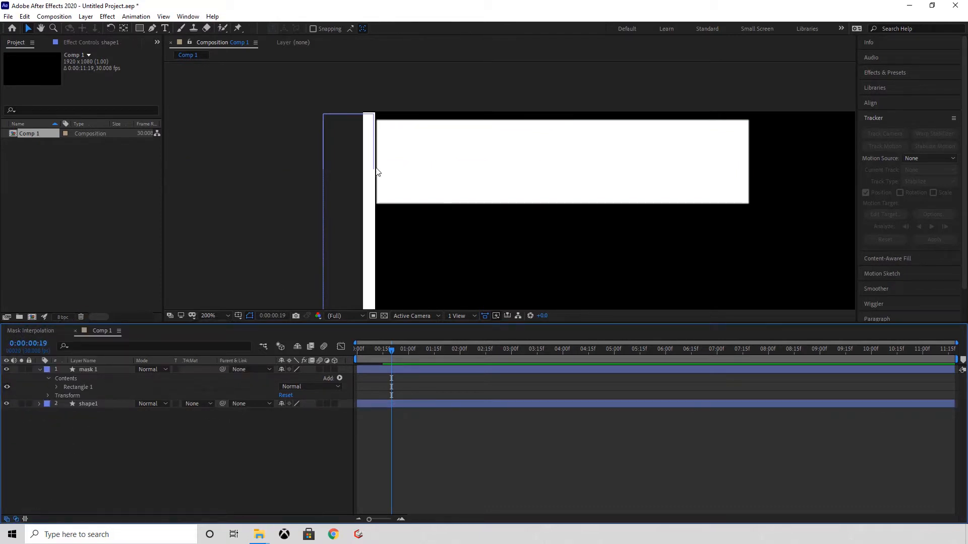
- Parent the shape1 layer to mask 1 and set its track matte to Luma Inverted Matte "mask 1"
mouse_move(392, 353)
left_mouse_down()
mouse_move(355, 355)
mouse_move(389, 353)
left_mouse_up()
left_click(274, 423)
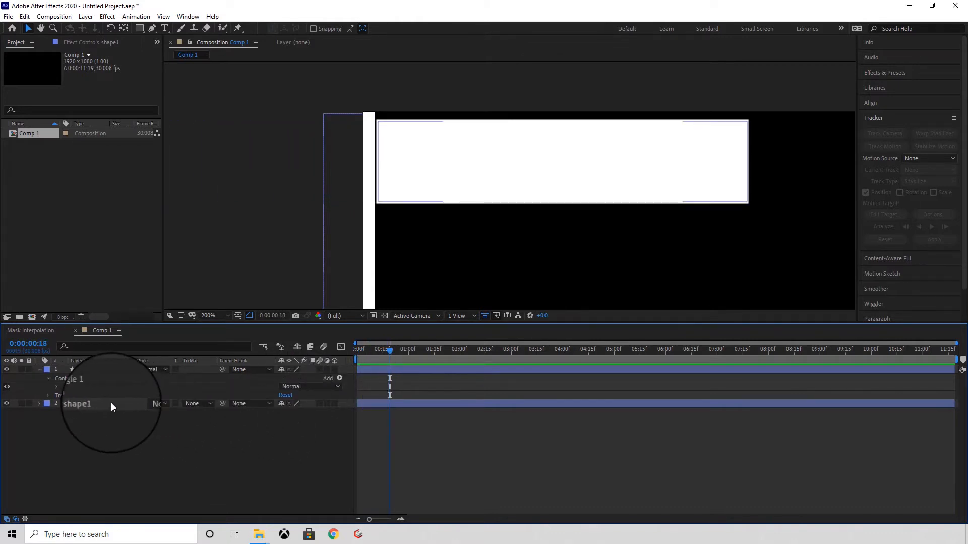
left_click(96, 404)
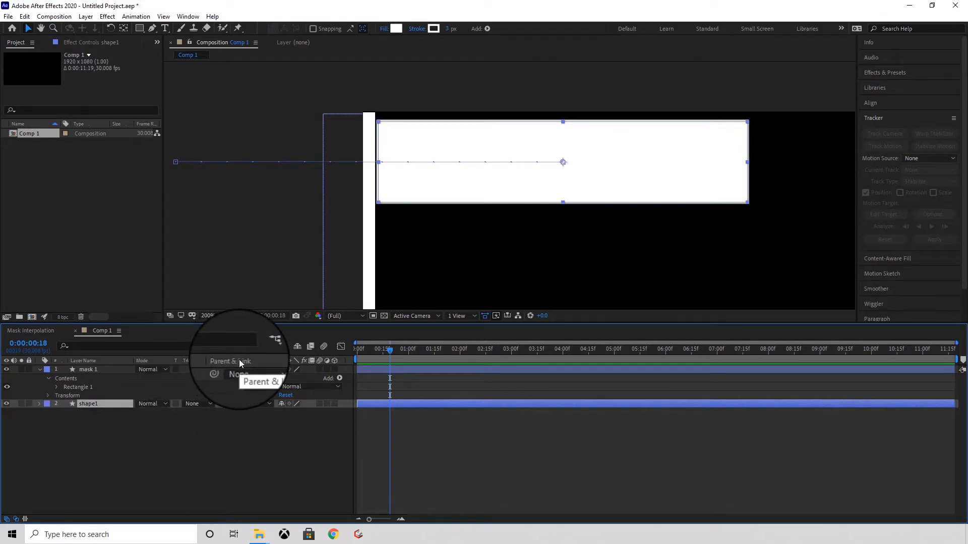
left_click(269, 404)
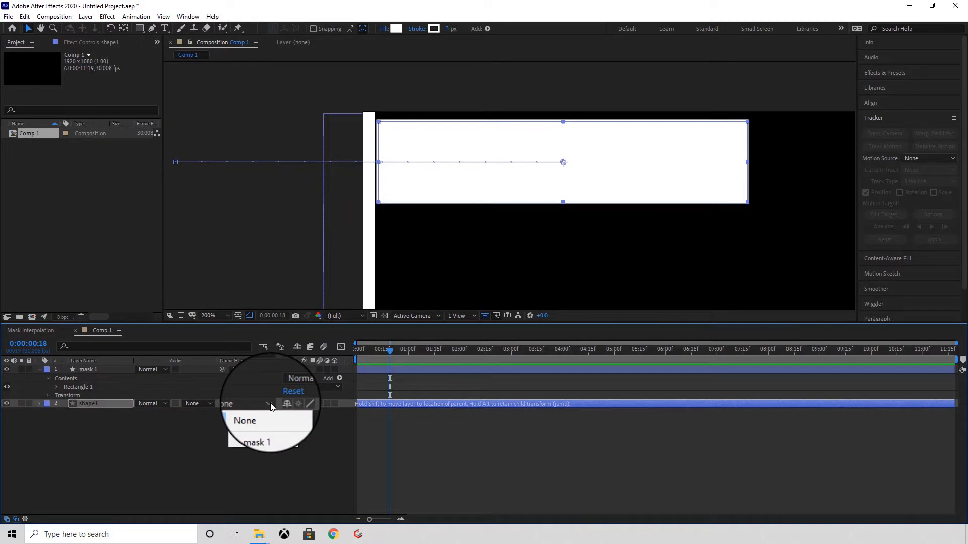
left_click(257, 430)
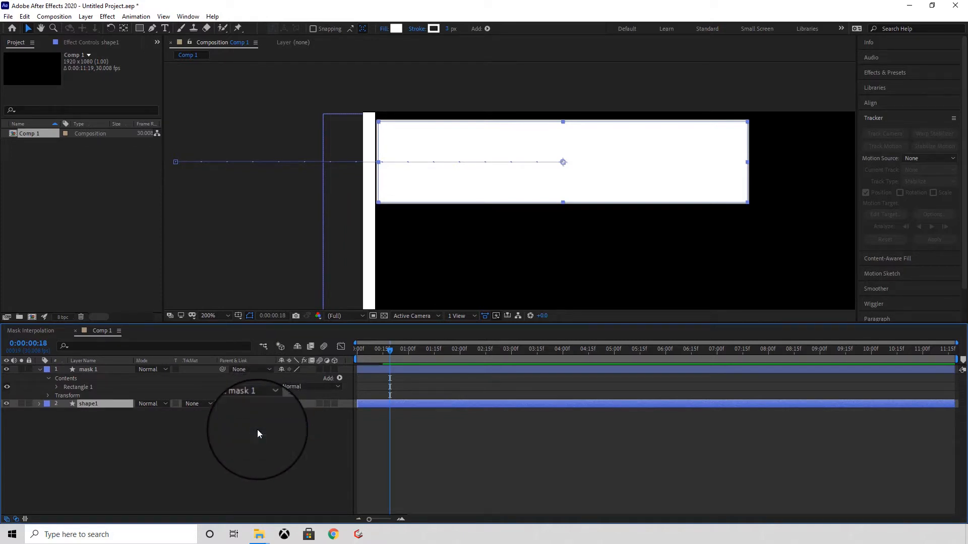
left_click(211, 404)
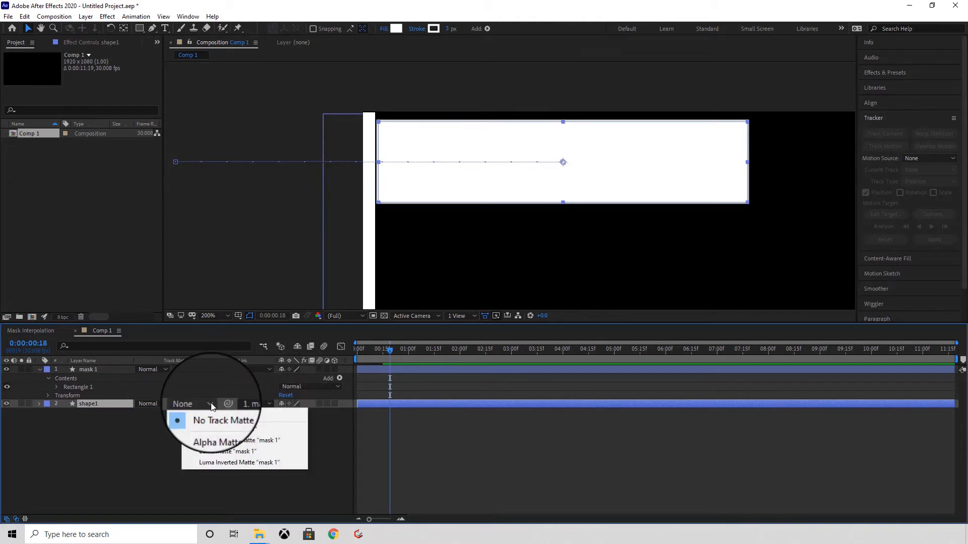
left_click(218, 461)
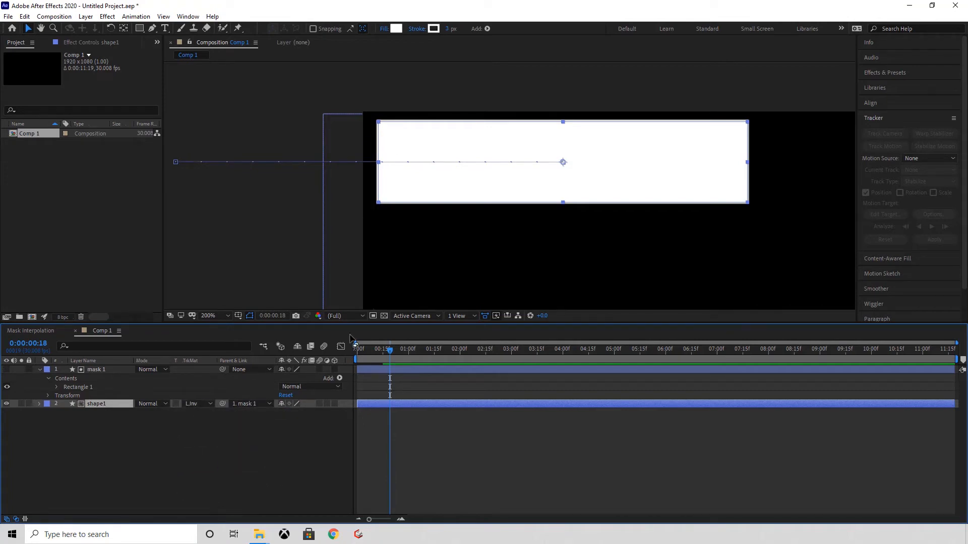
- Preview the masked bar's slide-in from the first frame, and scrub back to 0:00:00:18
left_click_drag(393, 356, 349, 352)
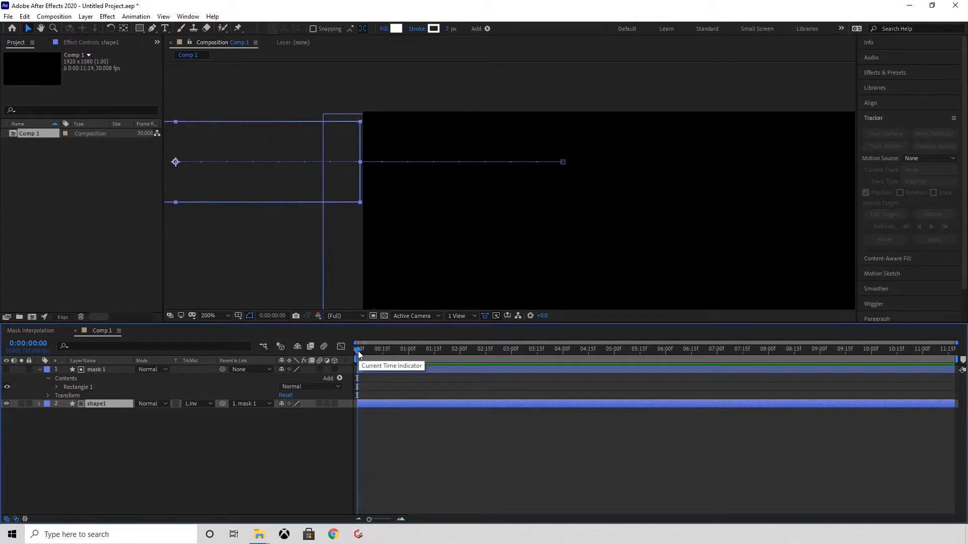
key("space")
left_click(413, 370)
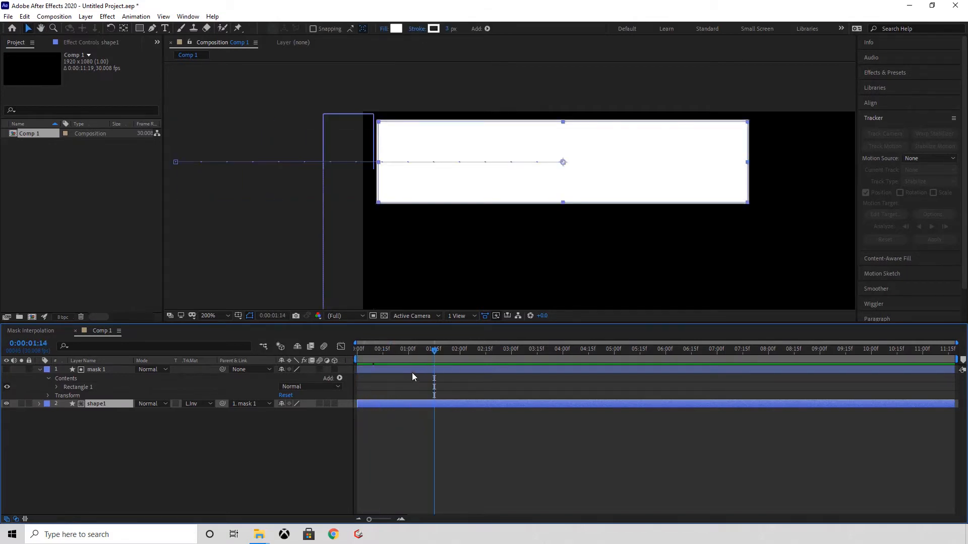
left_click_drag(418, 354, 393, 365)
left_click_drag(393, 364, 397, 364)
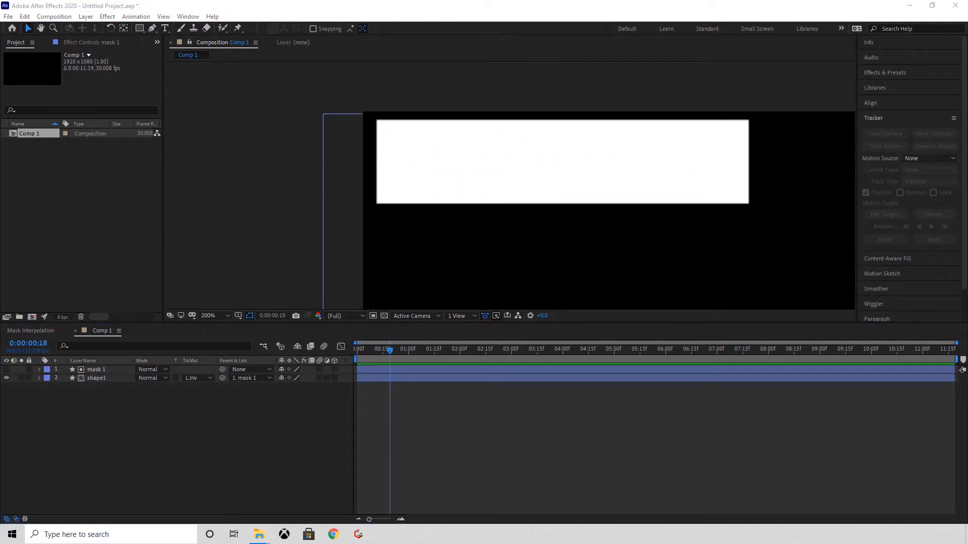
- Duplicate the shape1 and mask 1 layers together to create a second bar and mask pair
left_click(106, 378)
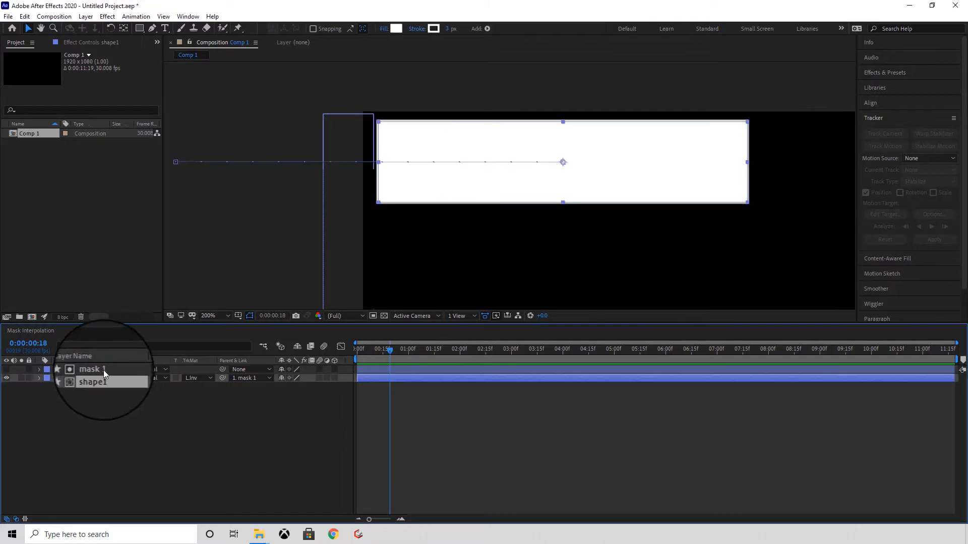
left_click(104, 370, "shift")
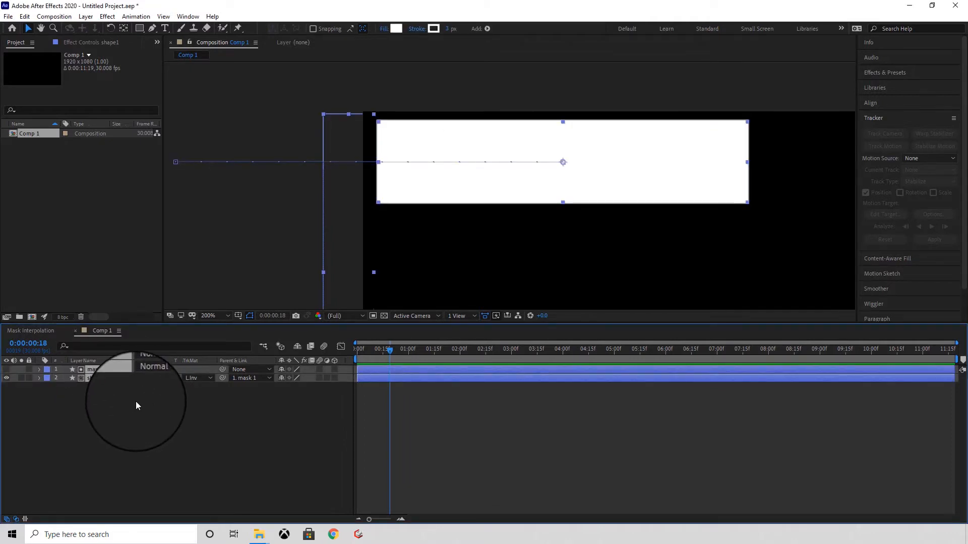
key("ctrl+d")
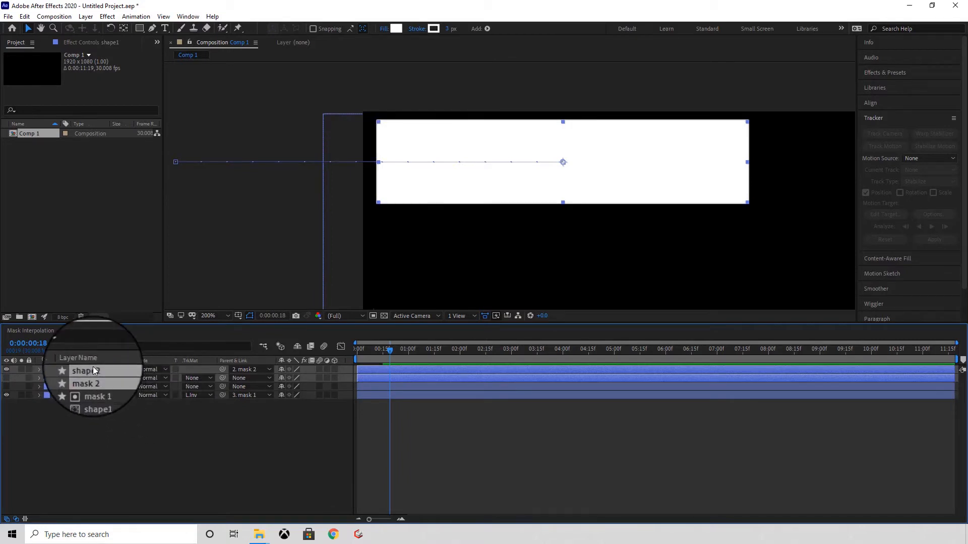
left_click(103, 410)
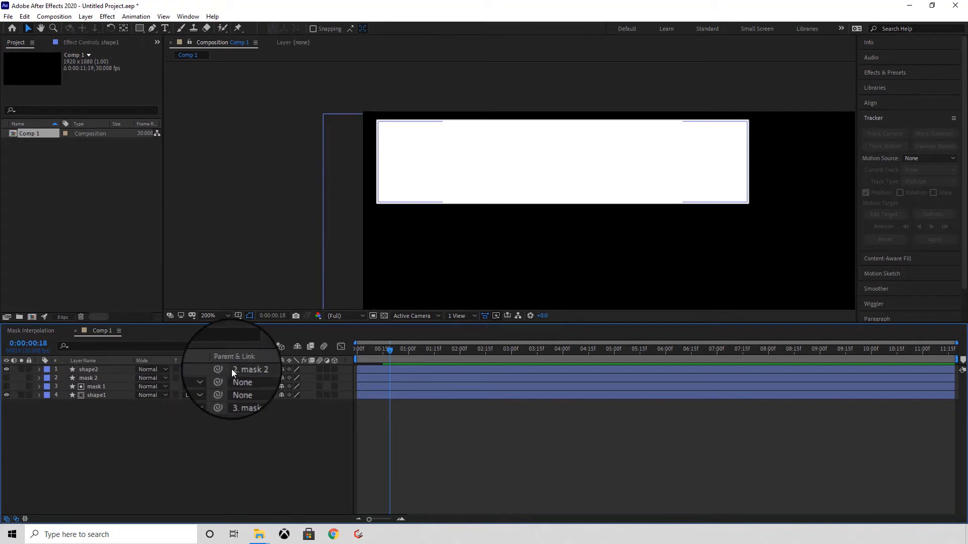
- Remove the parent links from the shape2 and shape1 layers by setting both parents to None
left_click(265, 369)
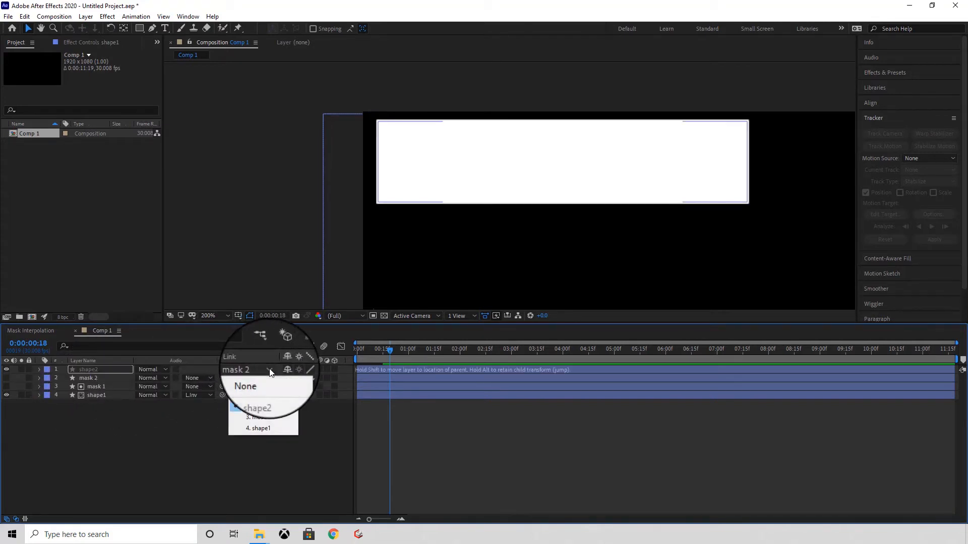
left_click(249, 378)
left_click(269, 397)
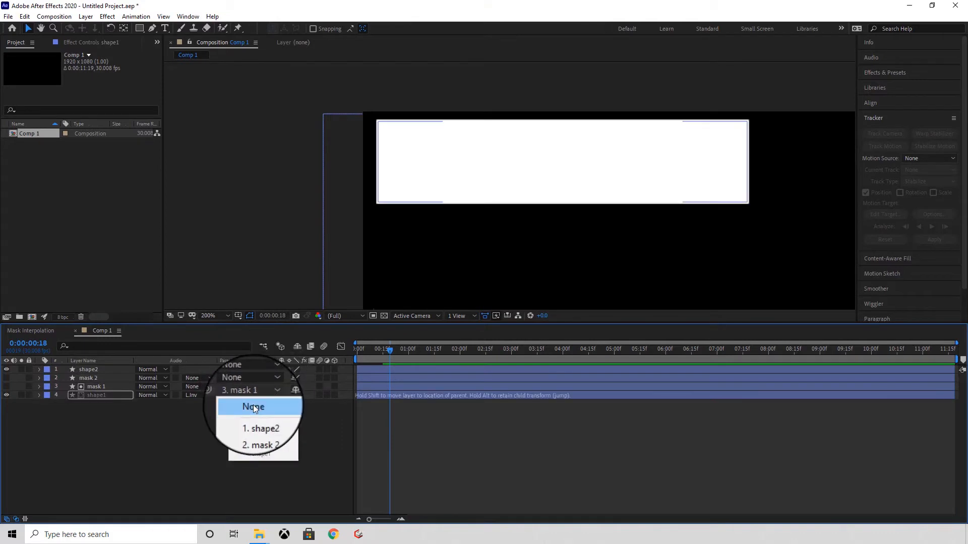
left_click(253, 404)
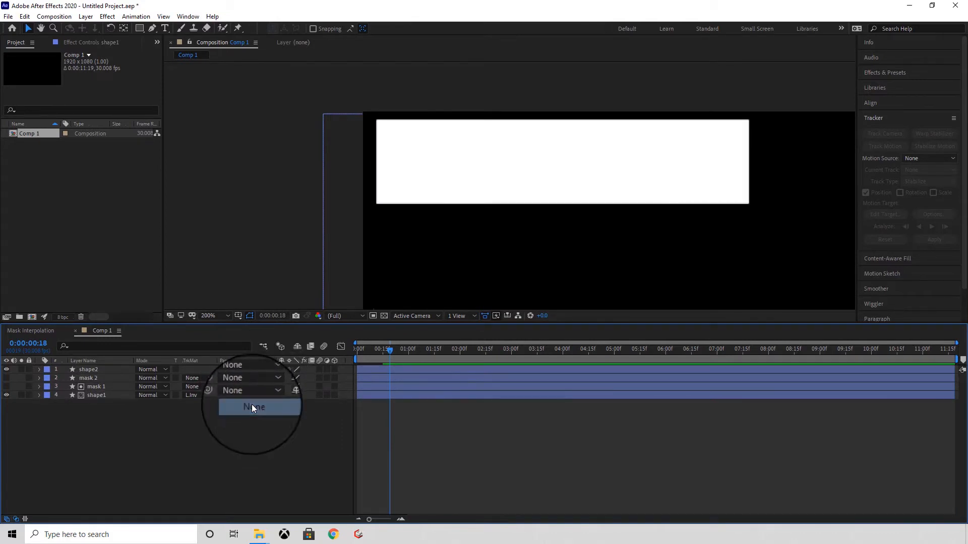
- Change the fill color of the shape1 bar to red, FF0000
left_click(97, 396)
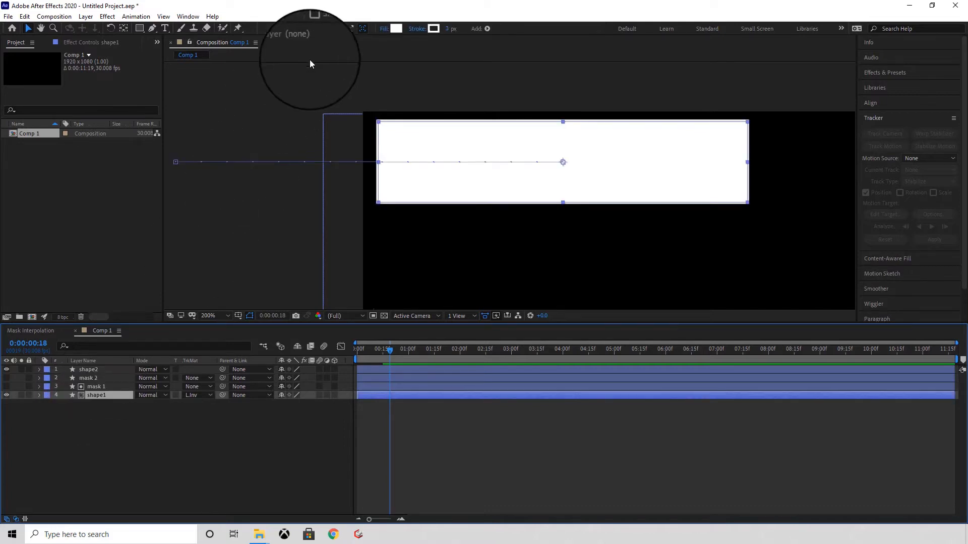
left_click(396, 28)
left_click(500, 149)
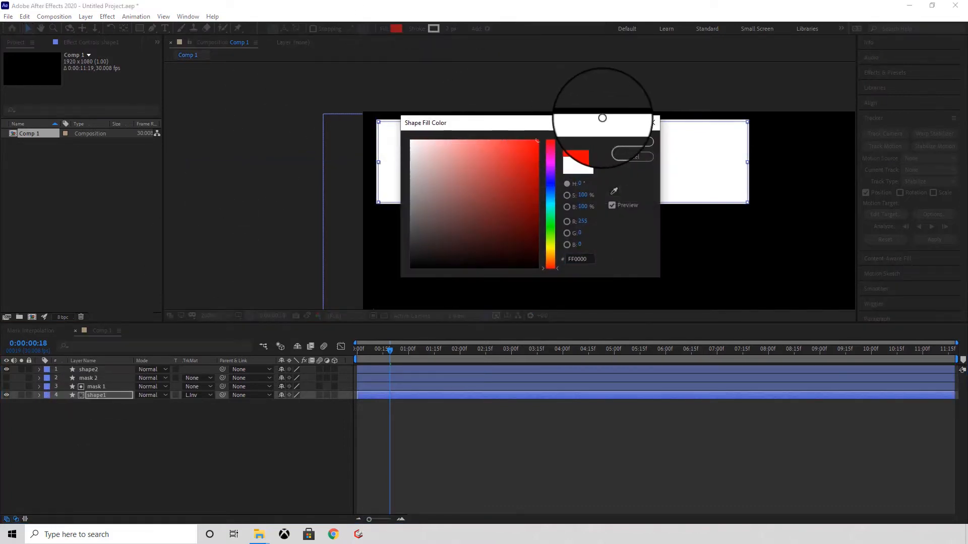
left_click(615, 142)
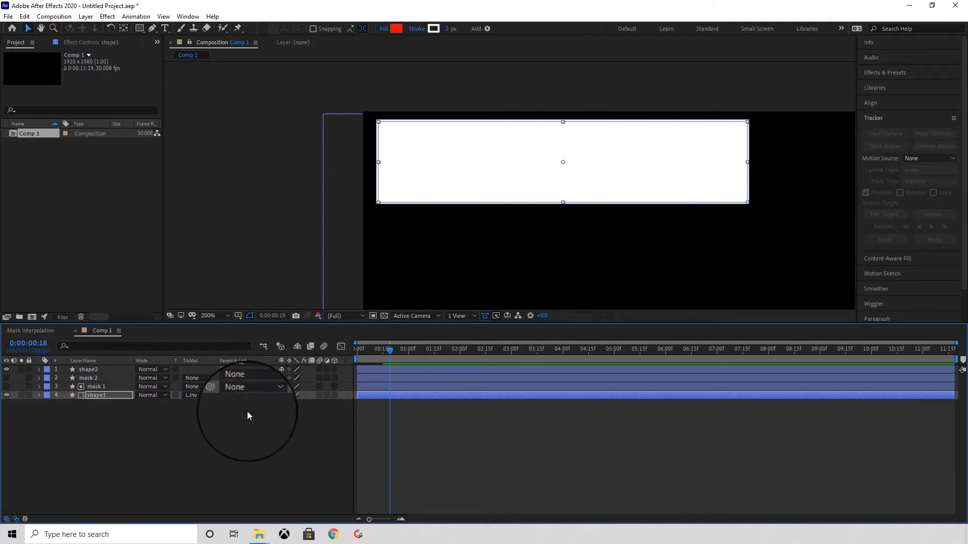
- Hide shape2 and shift shape1's end position keyframe at 0:00:00:14 to 265.0, 50.0
left_click(7, 371)
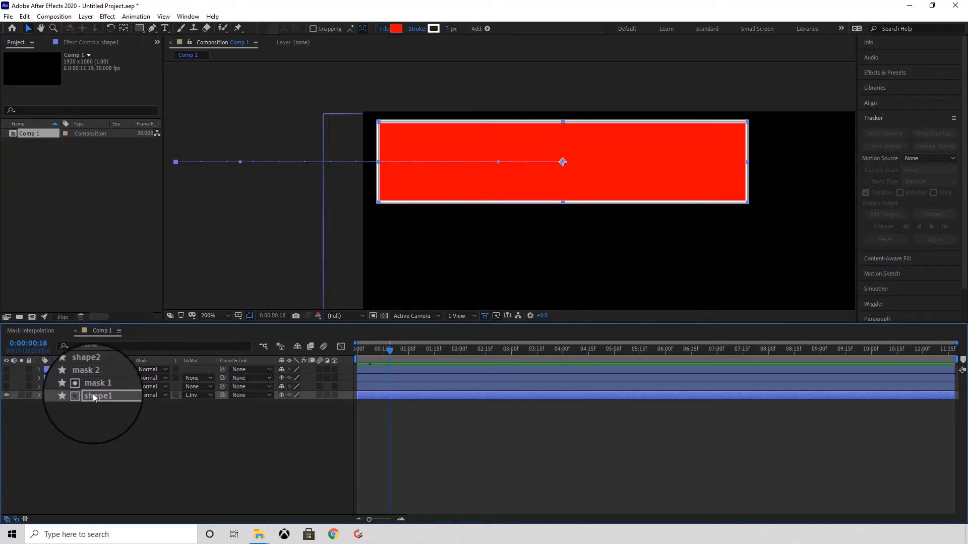
left_click(38, 395)
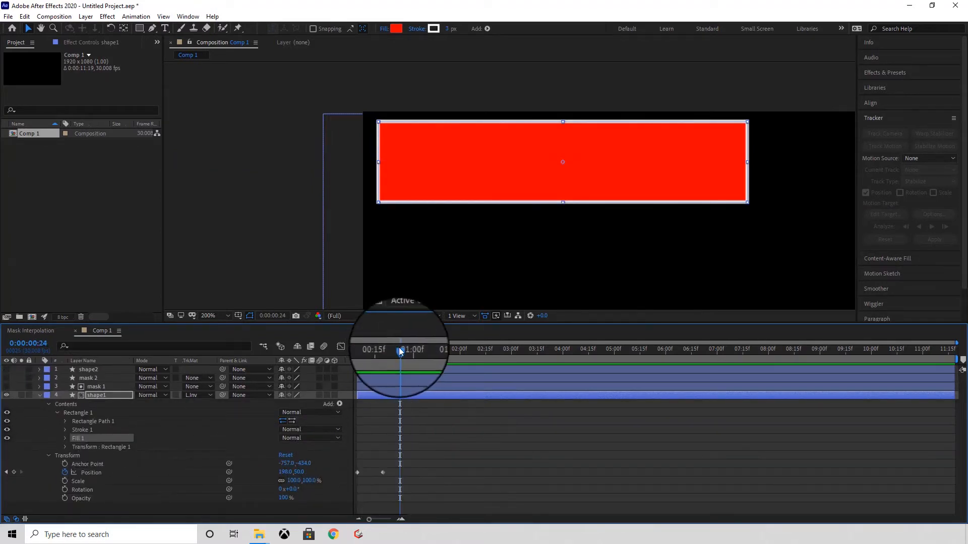
left_click_drag(399, 348, 382, 353)
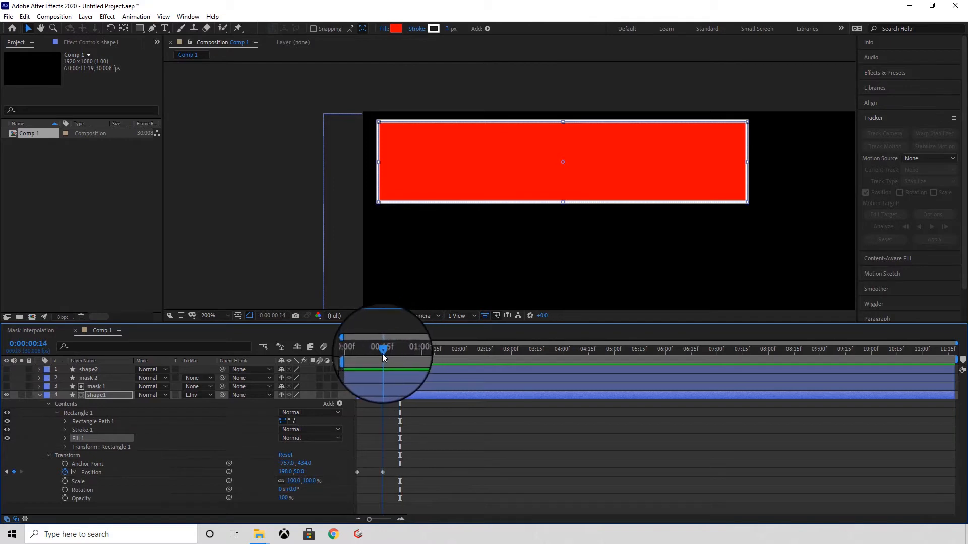
left_click(382, 473)
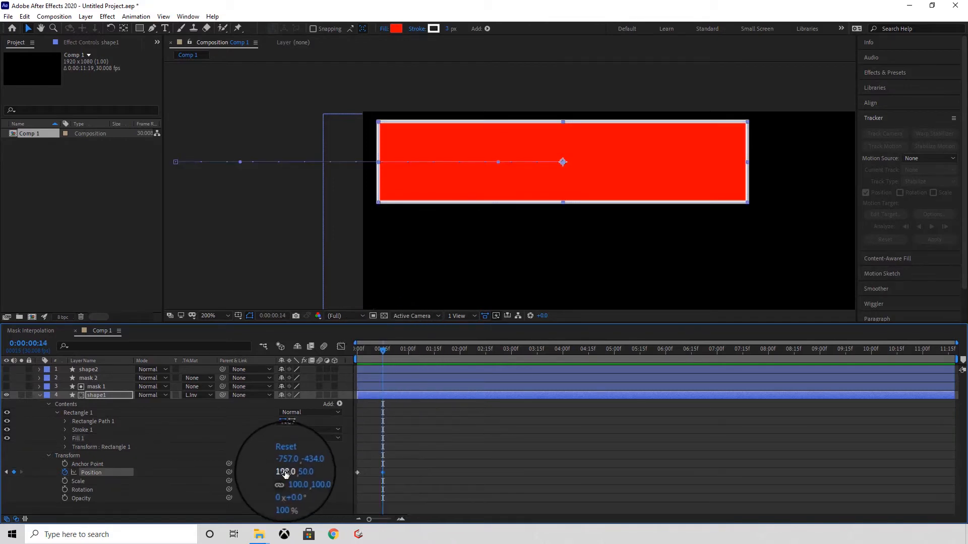
left_click_drag(285, 472, 316, 470)
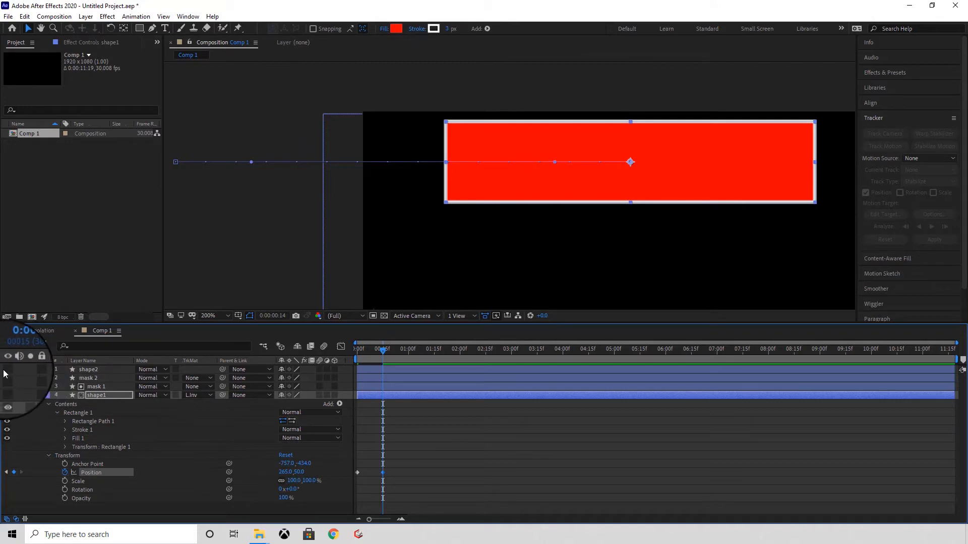
- Toggle shape2's visibility to compare the white and red bars, leaving shape2 shown
left_click(6, 371)
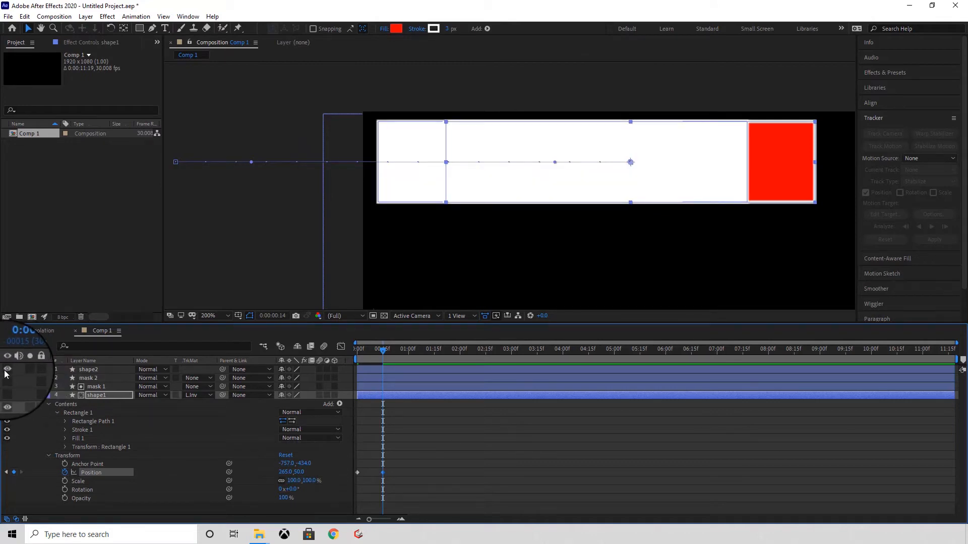
left_click(6, 372)
left_click(6, 372)
left_click(6, 372)
left_click(6, 372)
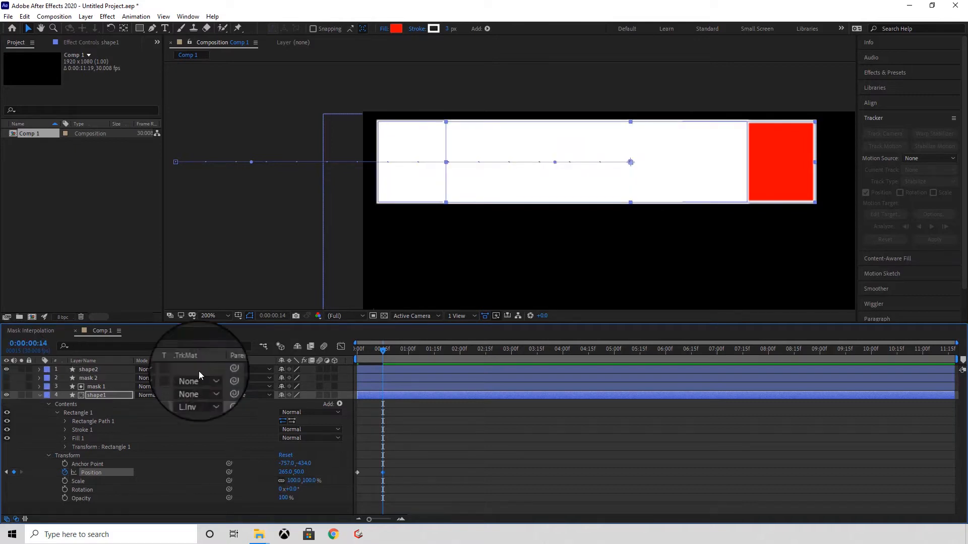
- Play the two-bar animation from the first frame to check how the red bar emerges
left_click_drag(364, 350, 347, 349)
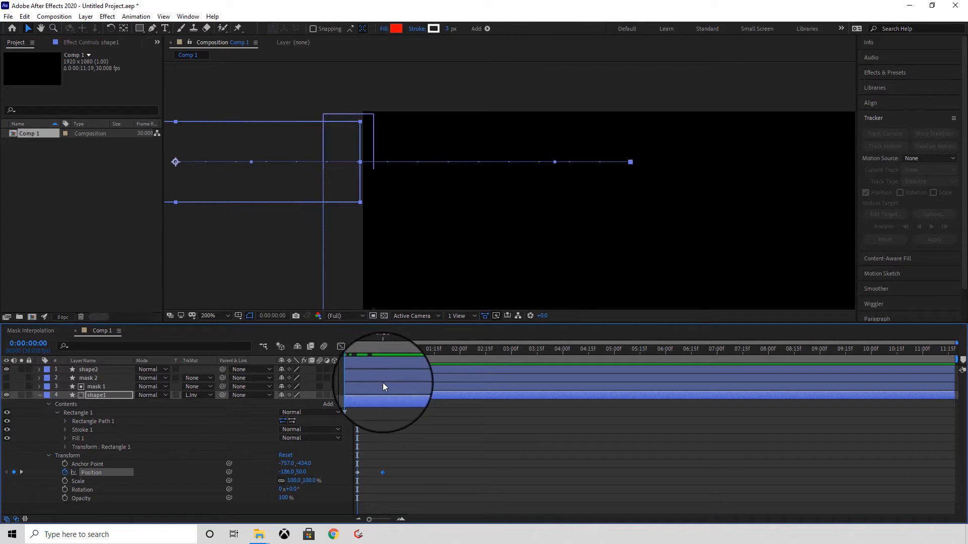
key("space")
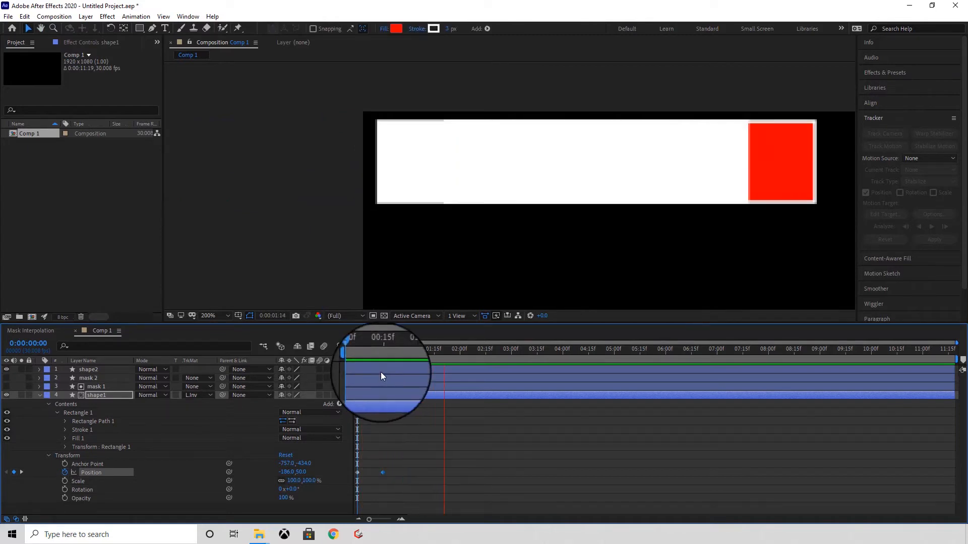
key("space")
- Delay shape1's end position keyframe to about 0:00:00:24 and check the motion at 0:00:00:18
key("j")
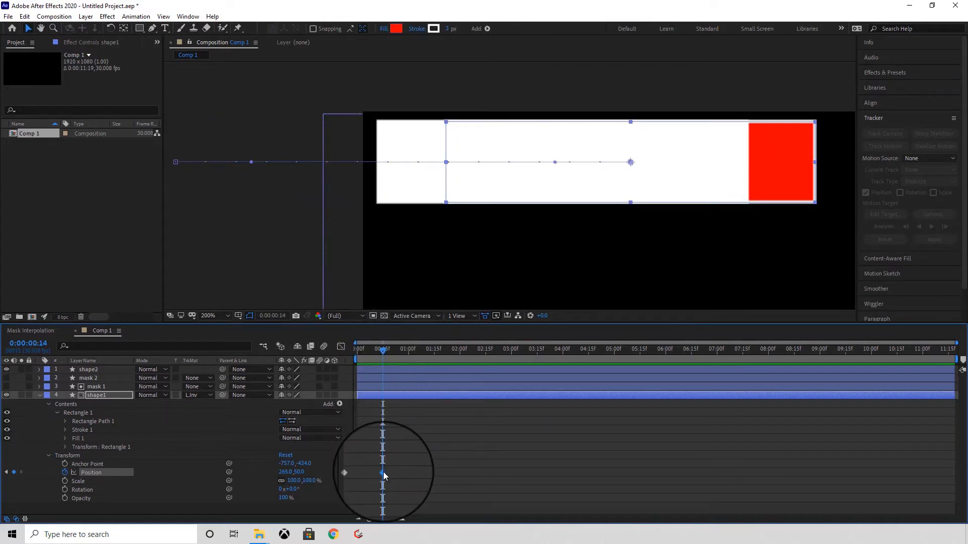
left_click_drag(382, 473, 399, 474)
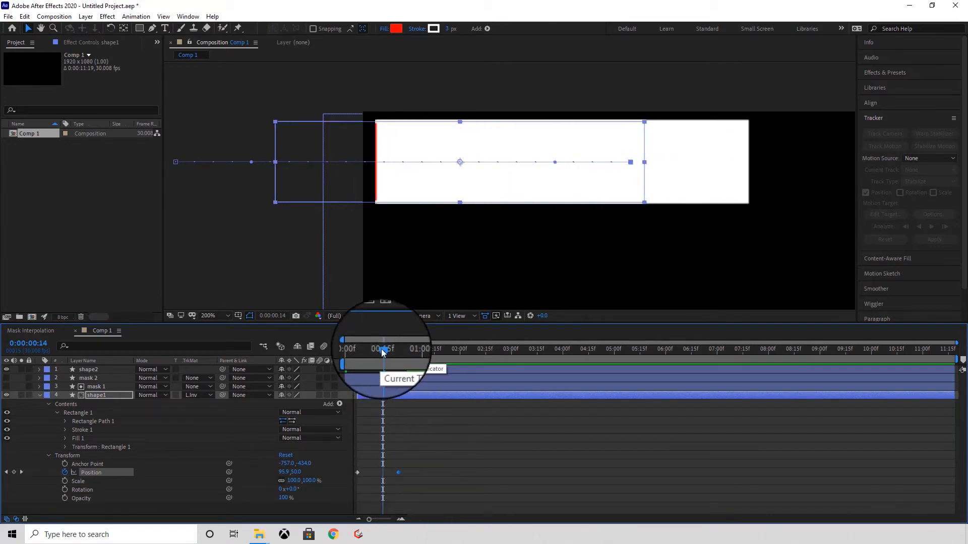
left_click_drag(382, 351, 389, 352)
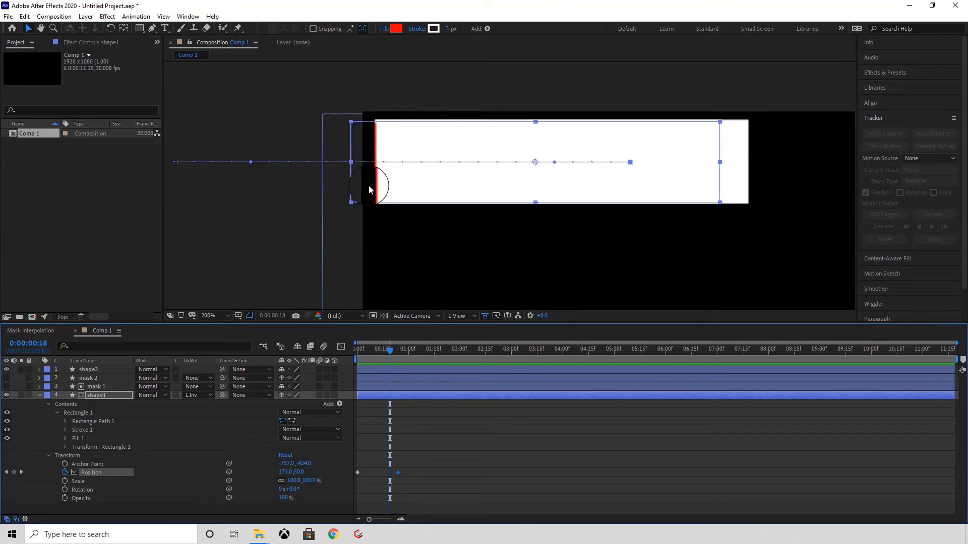
- Show mask 1 temporarily, shift it slightly right past the white bar's left edge, and hide it again
left_click(39, 396)
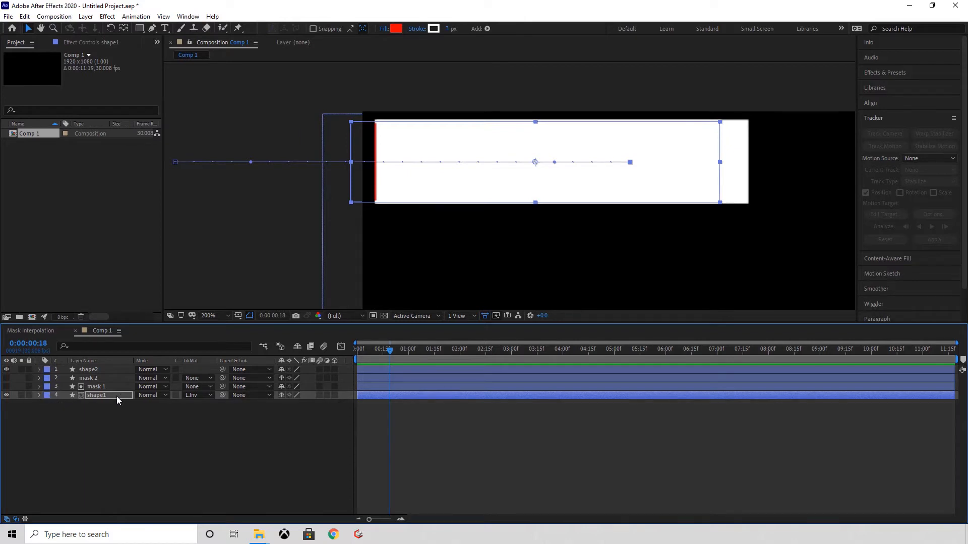
left_click(100, 387)
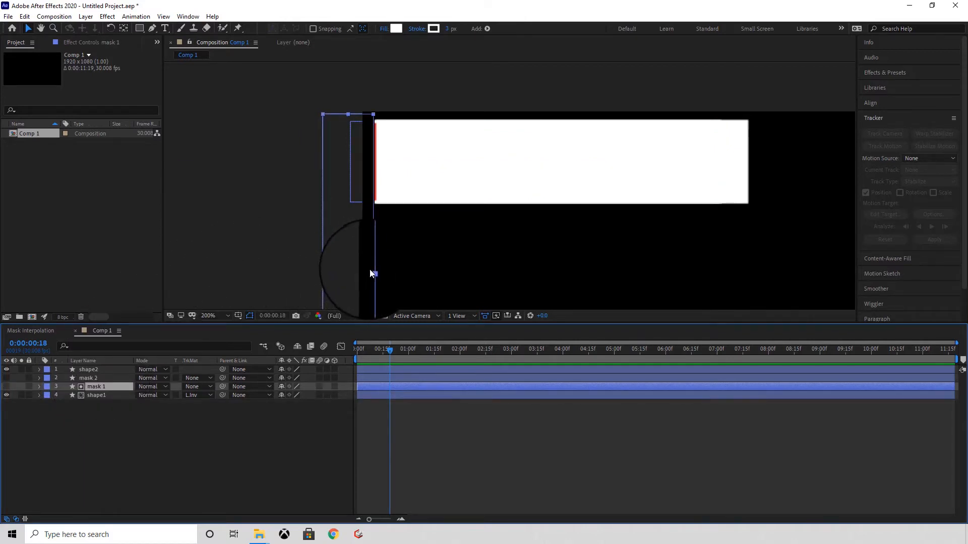
left_click(6, 386)
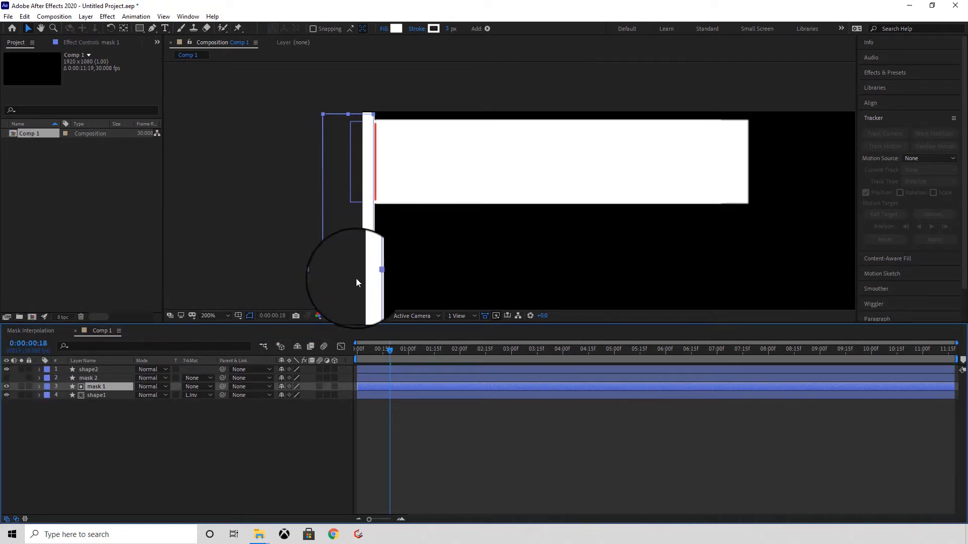
left_click_drag(374, 273, 377, 272)
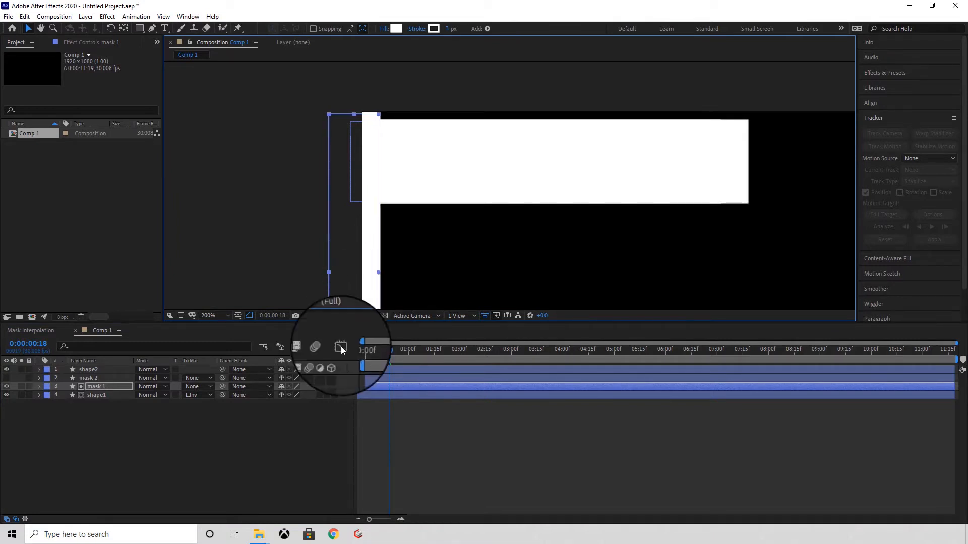
left_click(6, 386)
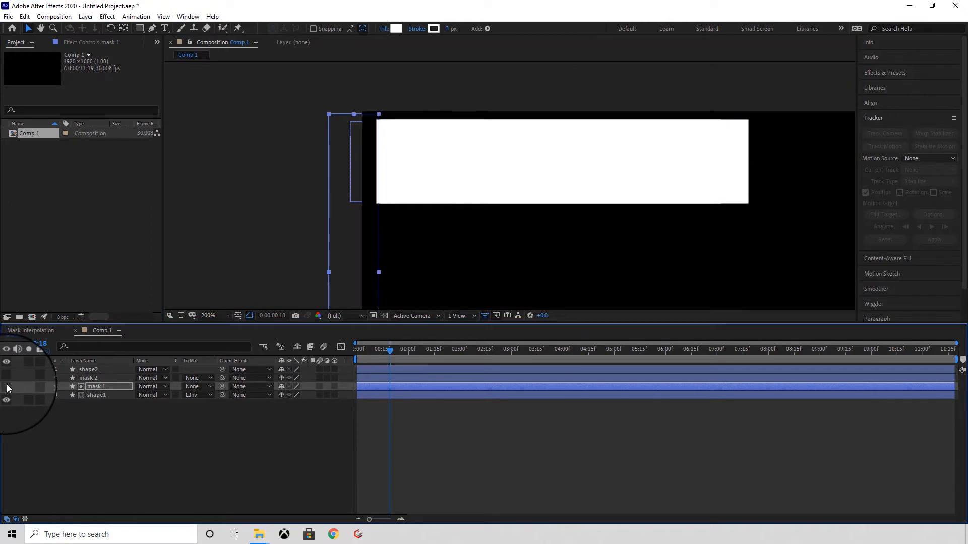
- Preview the animation from the start with the adjusted mask 1
left_click_drag(390, 349, 320, 352)
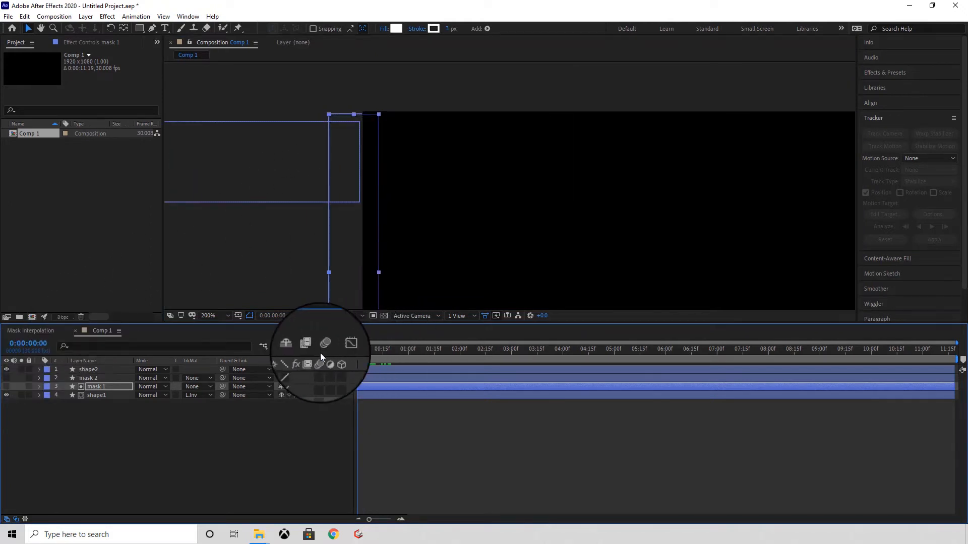
left_click(274, 440)
key("space")
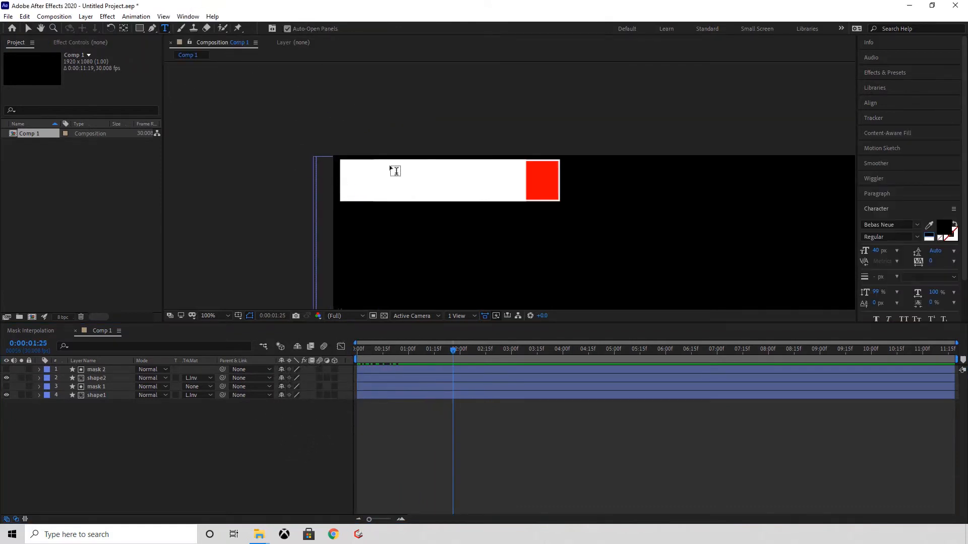
- Add the text "the big rano" on the white bar and place it just left of the red section
left_click_drag(390, 164, 520, 196)
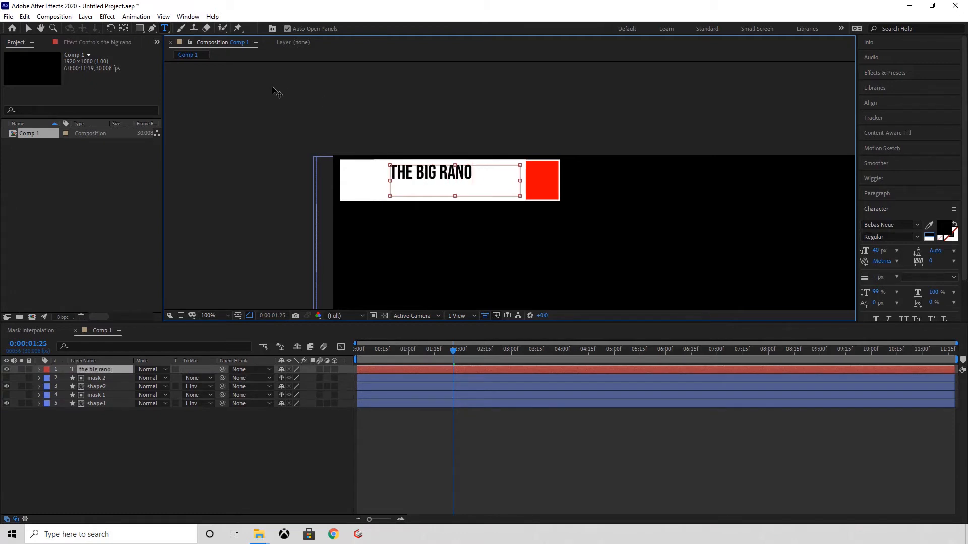
left_click(29, 29)
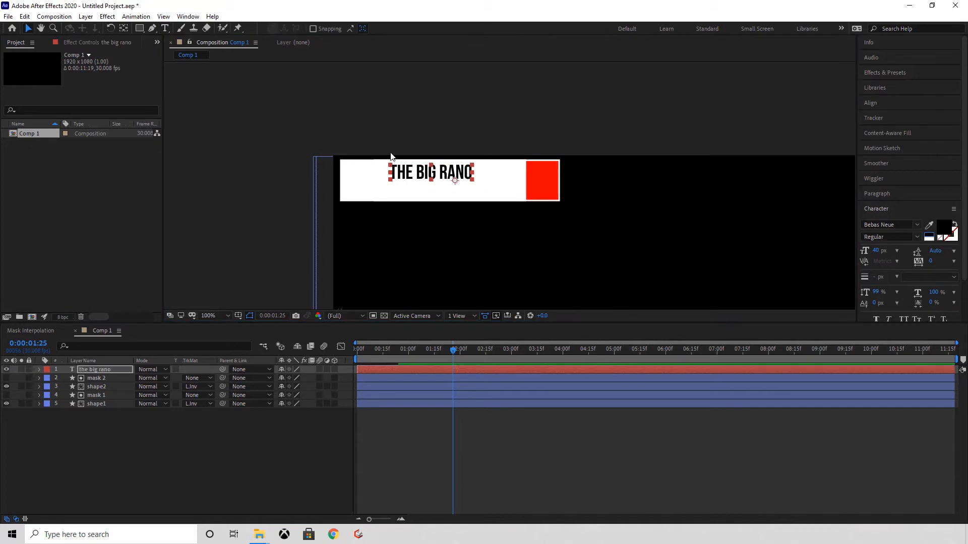
left_click_drag(410, 175, 456, 181)
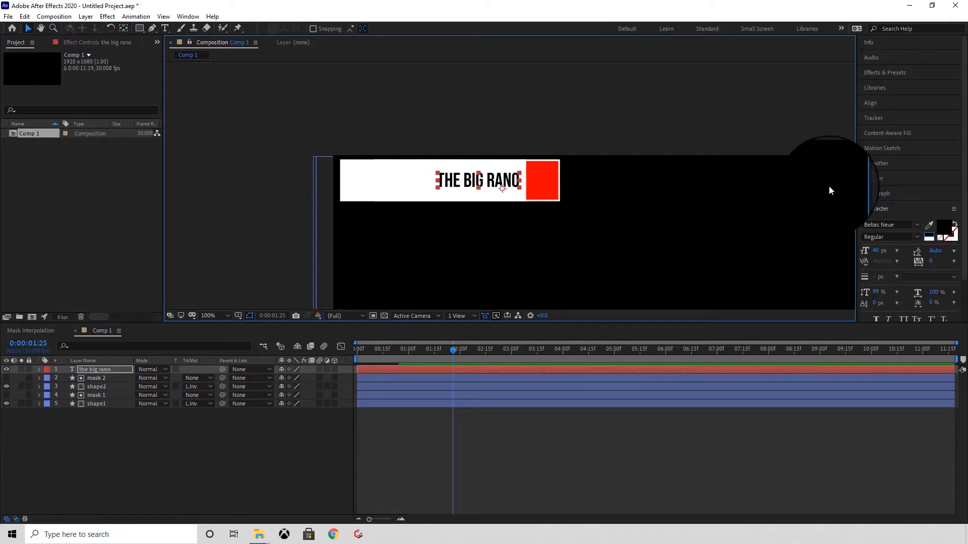
- Change the fill colour of the "the big rano" text to bright red, FB0000
left_click(944, 226)
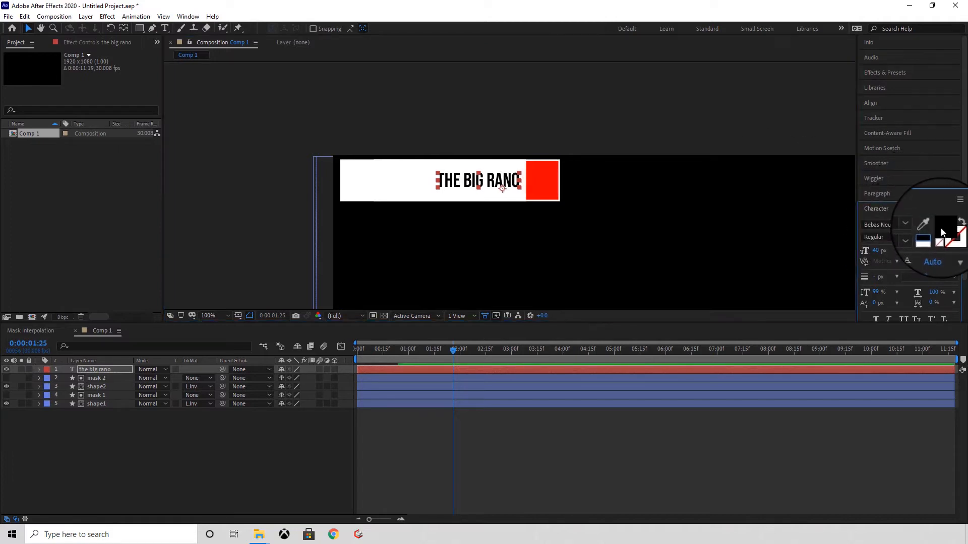
left_click(535, 147)
mouse_move(543, 146)
left_mouse_down()
mouse_move(446, 165)
mouse_move(461, 171)
mouse_move(525, 146)
left_mouse_up()
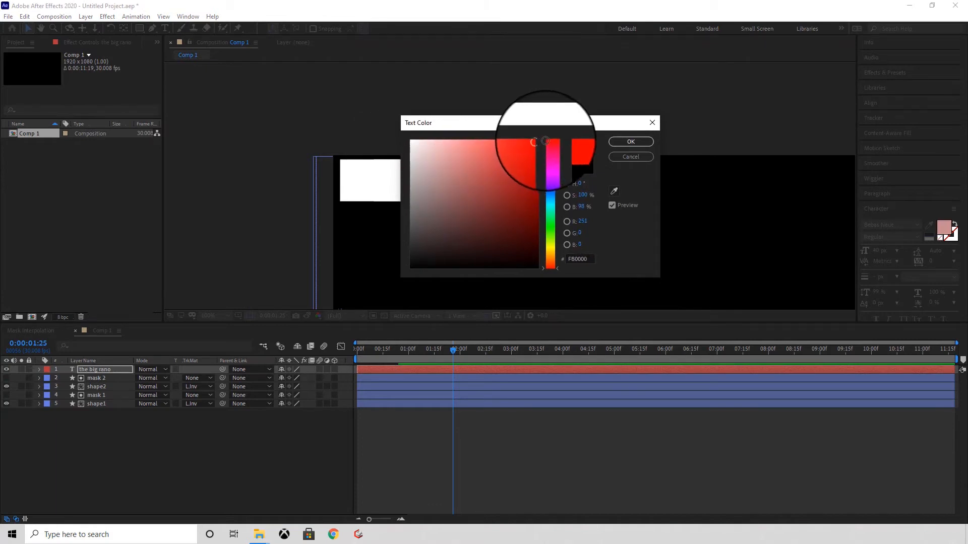
left_click(624, 141)
left_click(592, 224)
- Draw a wide red rectangle starting at the red section's left edge and extending right past the bar
key("q")
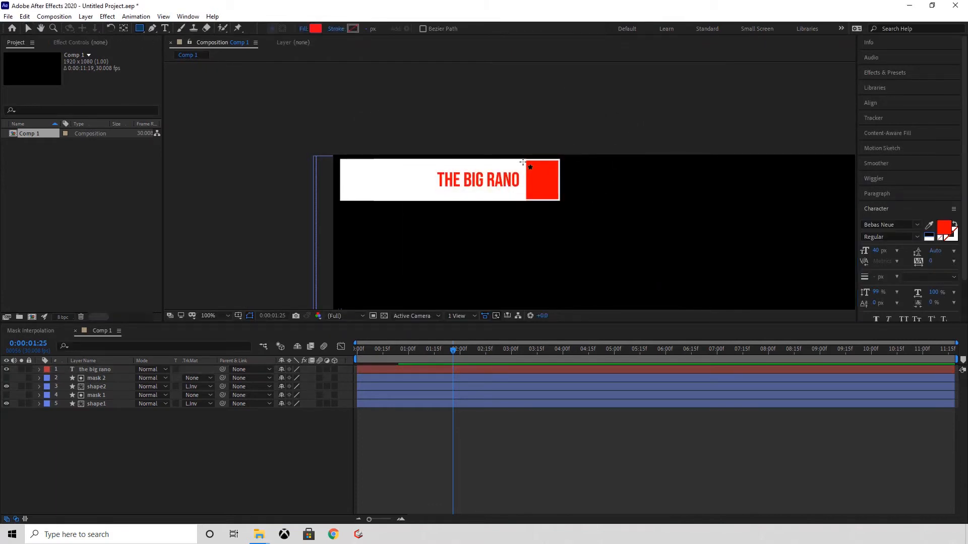
key("period")
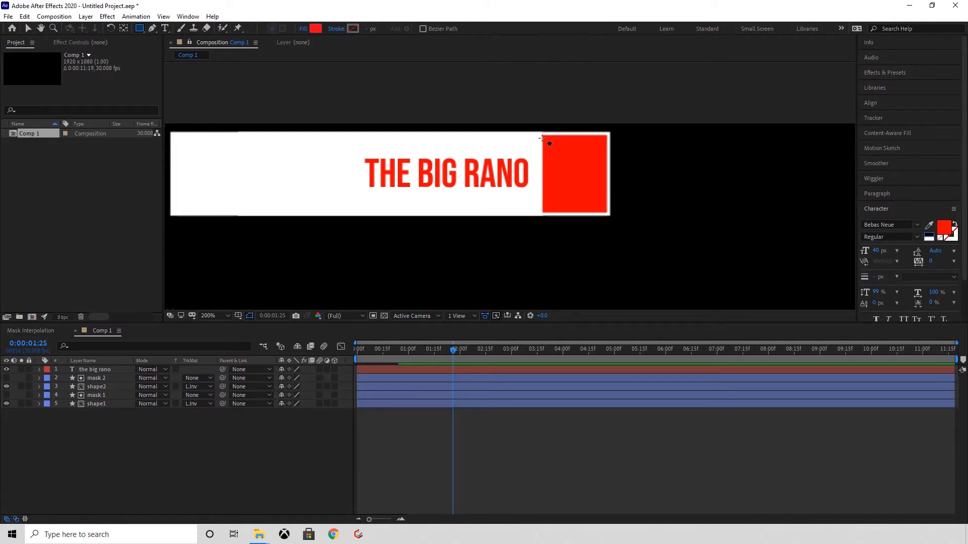
left_click_drag(541, 138, 542, 138)
mouse_move(566, 169)
left_mouse_down()
mouse_move(633, 209)
mouse_move(859, 200)
left_mouse_up()
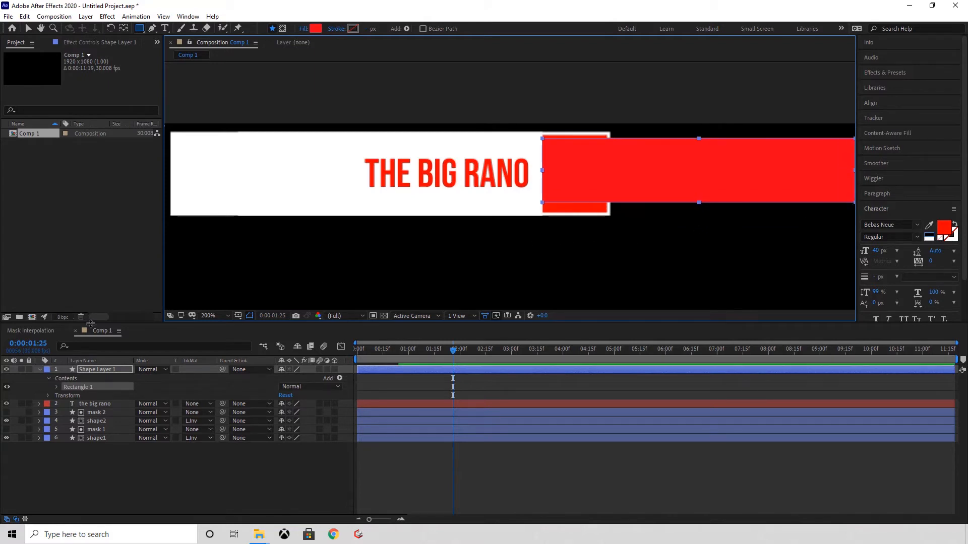
- Rename the new rectangle's layer "text mask" and collapse its properties
left_click(87, 371)
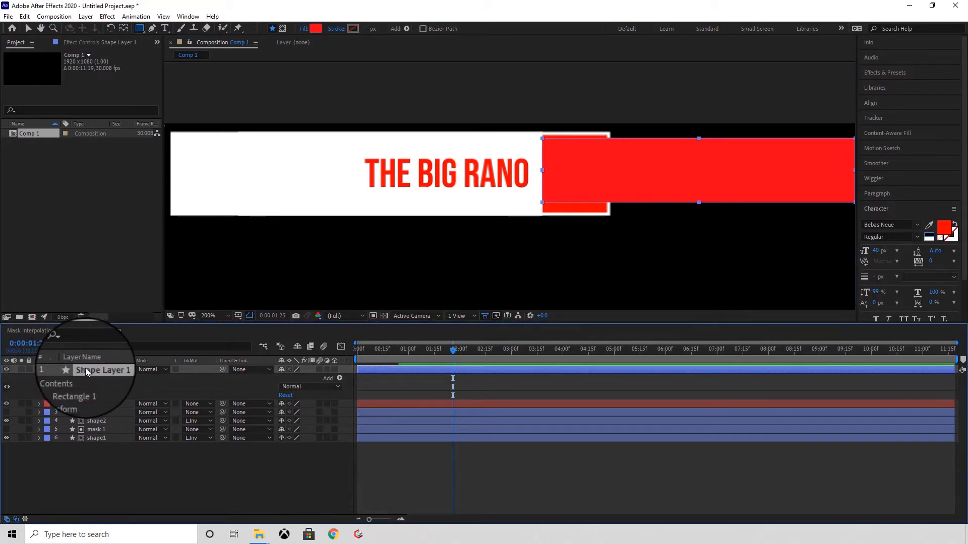
right_click(86, 368)
left_click(103, 350)
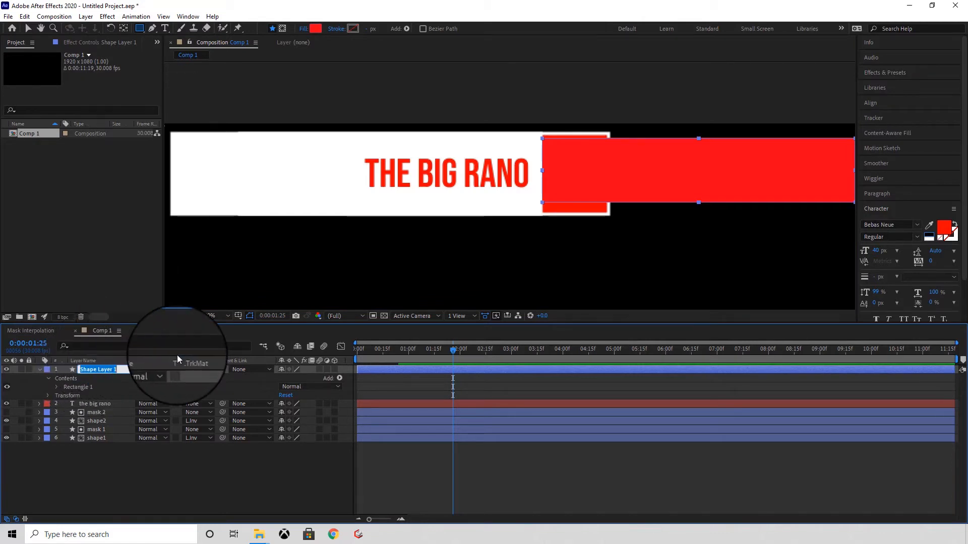
type("te")
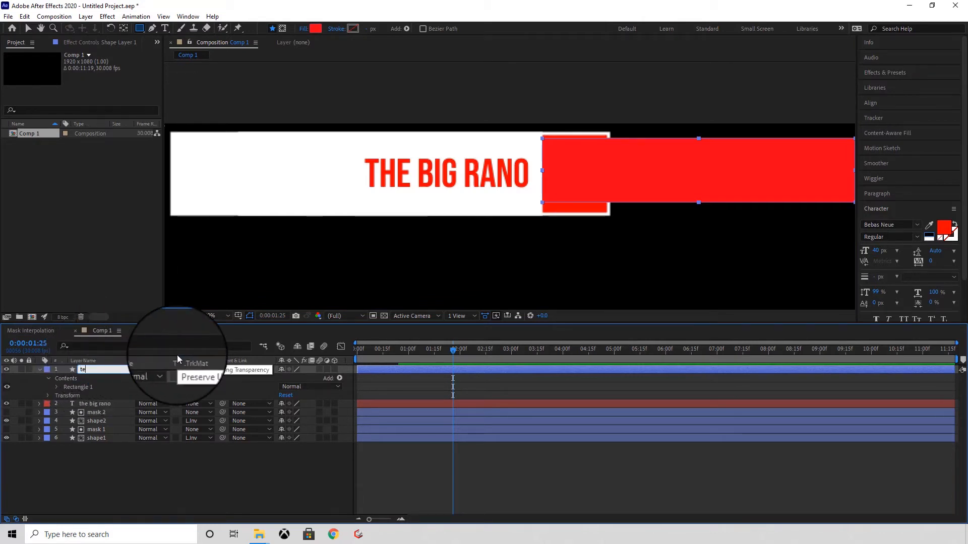
type("xt mask")
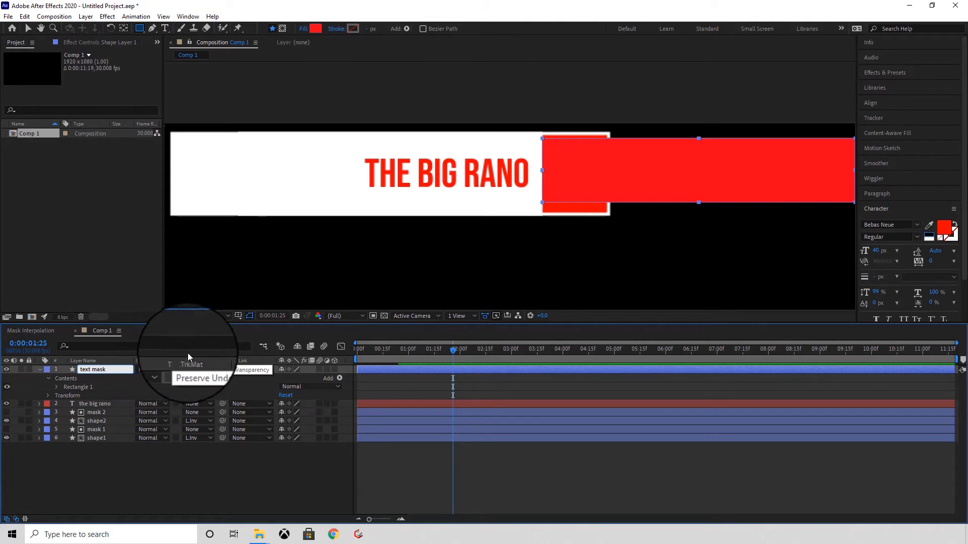
left_click(120, 464)
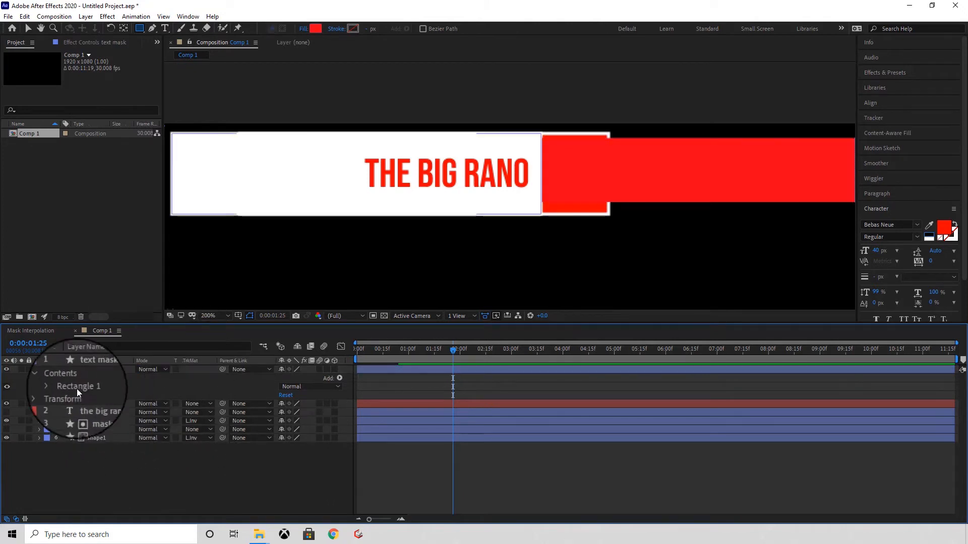
left_click(40, 369)
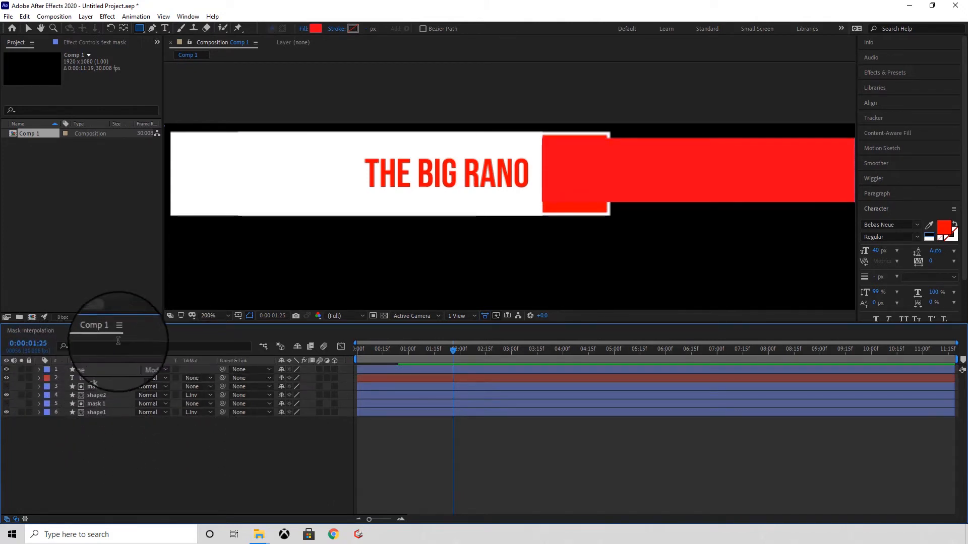
- Set the track matte of the "the big rano" layer to Alpha Inverted Matte "text mask"
left_click(105, 379)
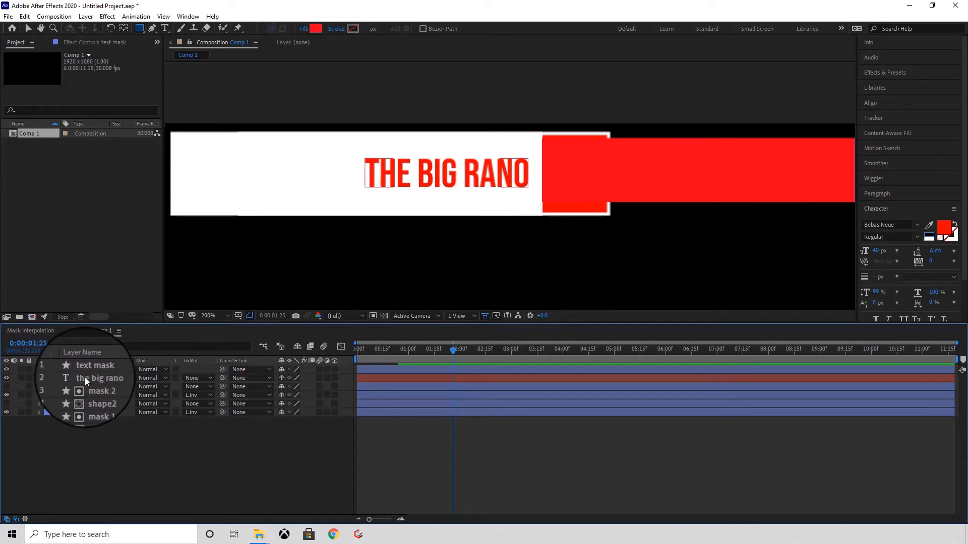
left_click(209, 379)
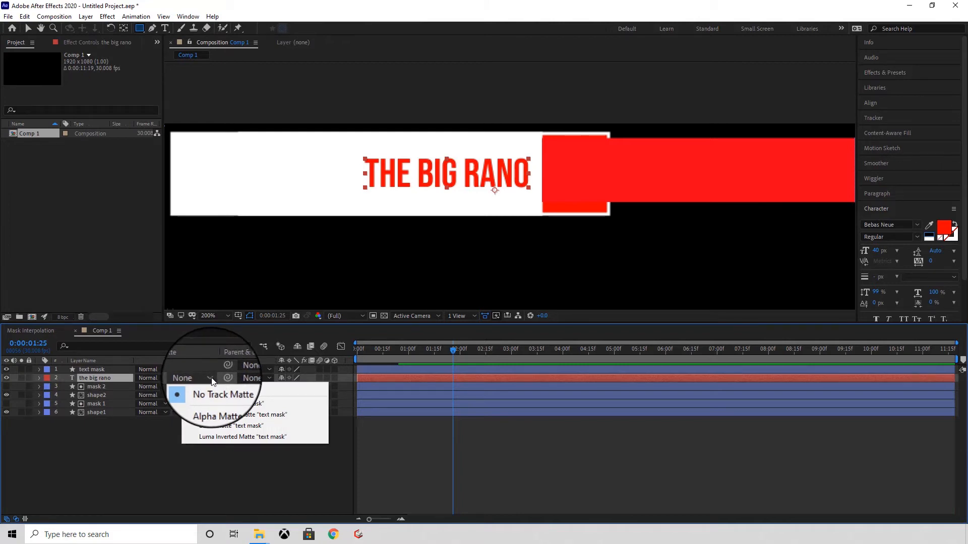
left_click(209, 415)
- Keyframe the text's position at 0:00:00:22 with X at 517, right of the bar
left_click(398, 355)
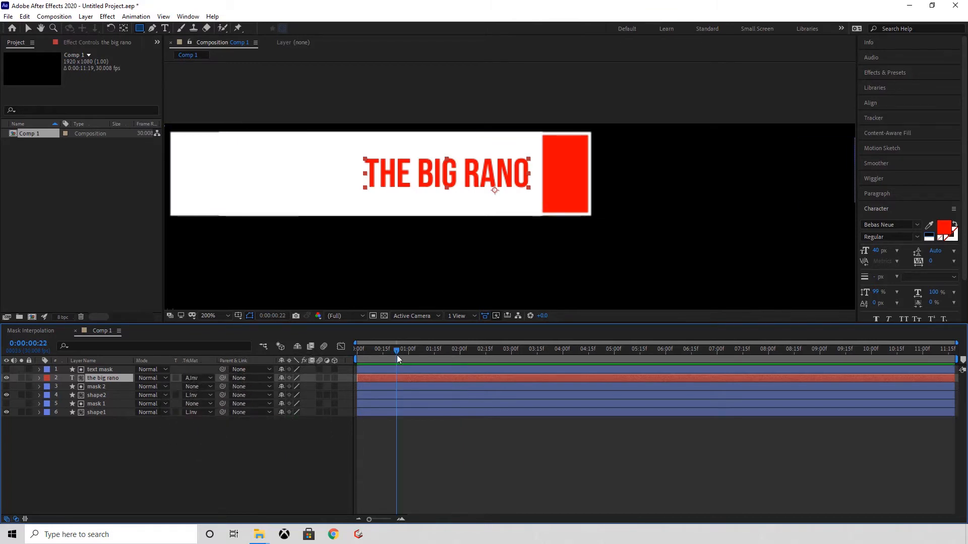
left_click(39, 378)
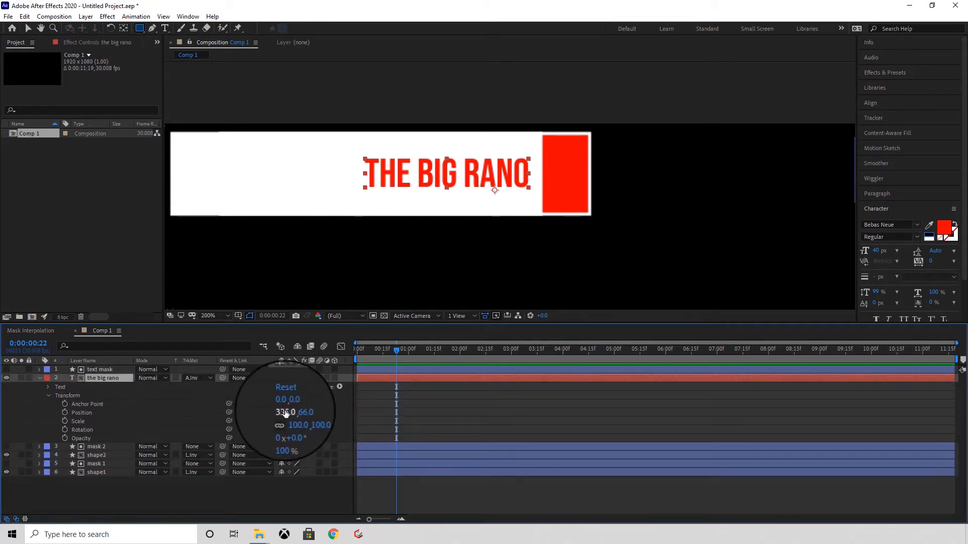
left_click_drag(285, 414, 365, 408)
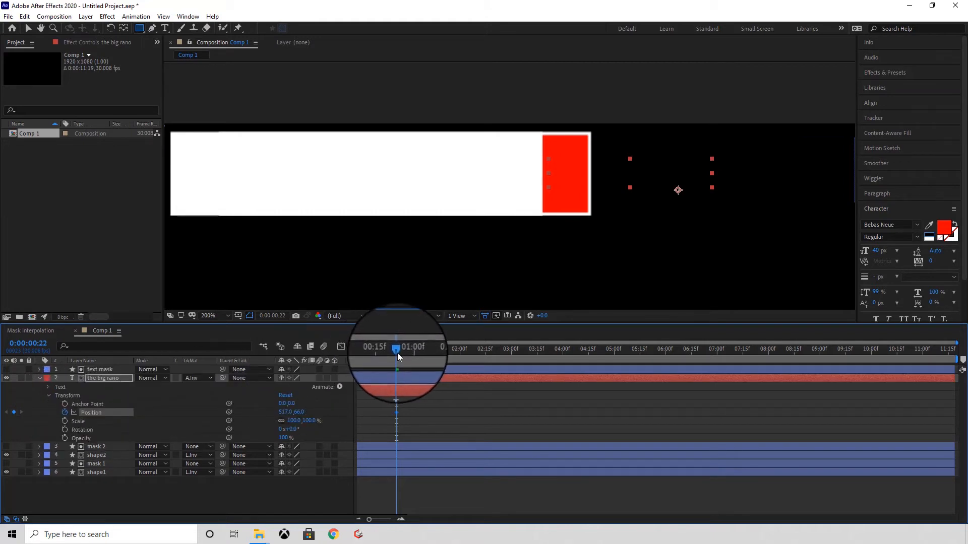
- Set the text's X position to about 330 at 0:00:01:04 and preview the slide-in from the start
left_click_drag(397, 350, 419, 352)
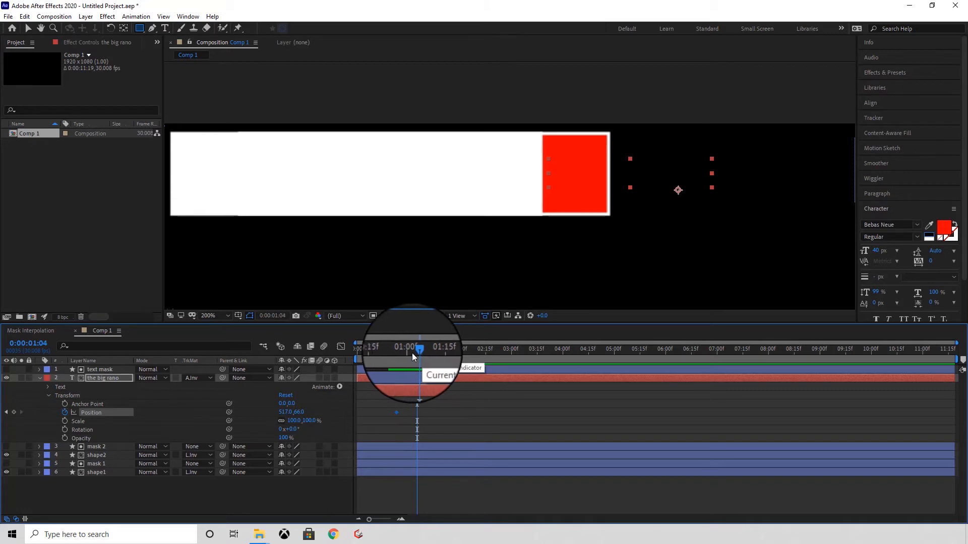
left_click_drag(282, 412, 192, 410)
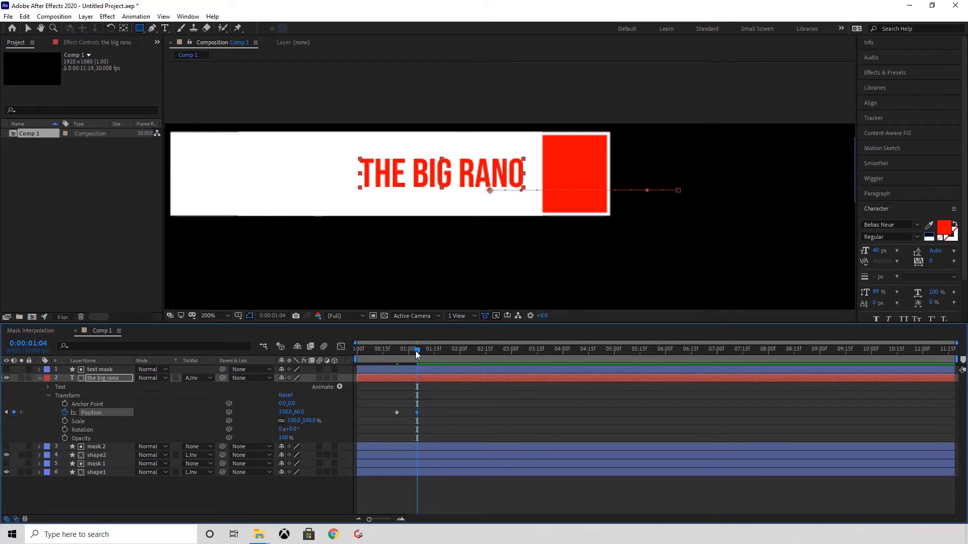
left_click_drag(416, 350, 319, 354)
key("space")
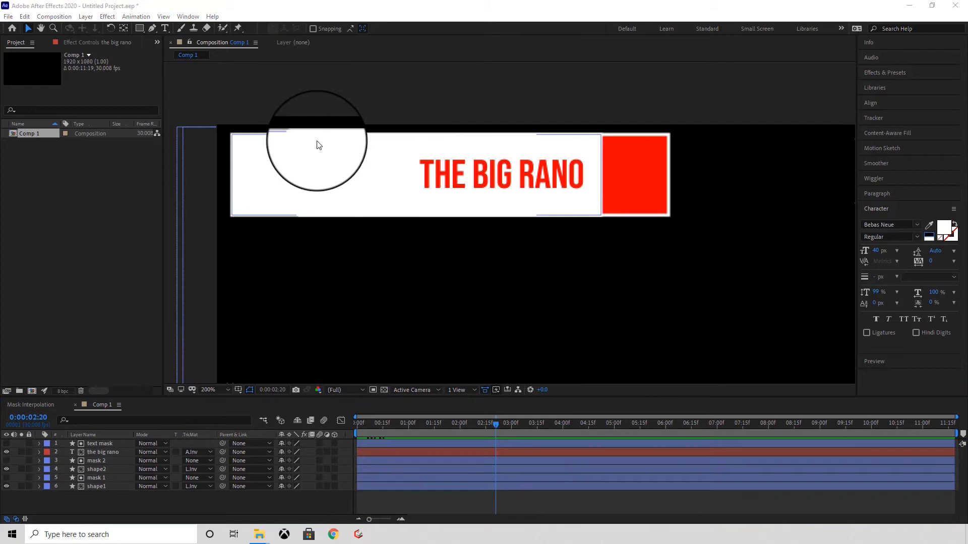
- Widen mask 1 horizontally until its right edge reaches the end of the text, just before the red section
left_click_drag(319, 145, 303, 227)
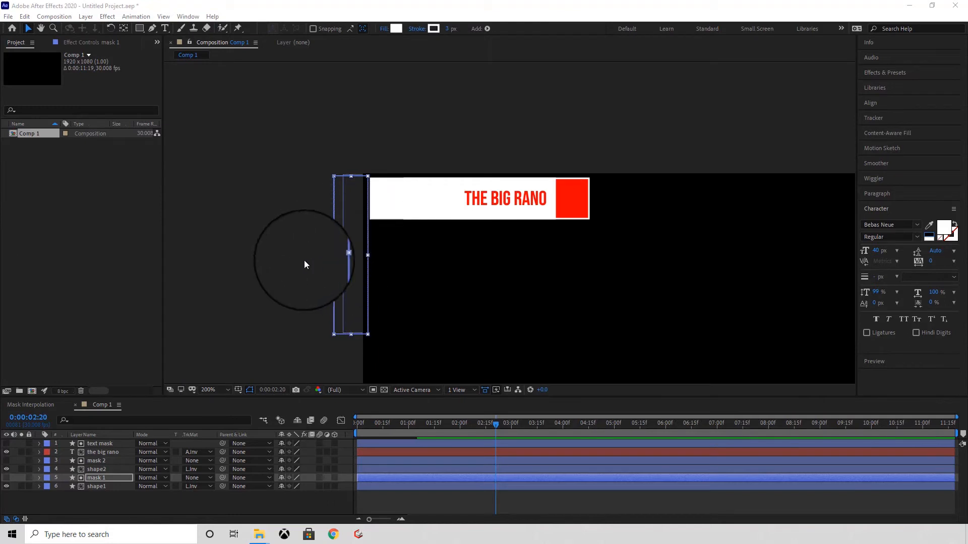
scroll(304, 260, "up", 1)
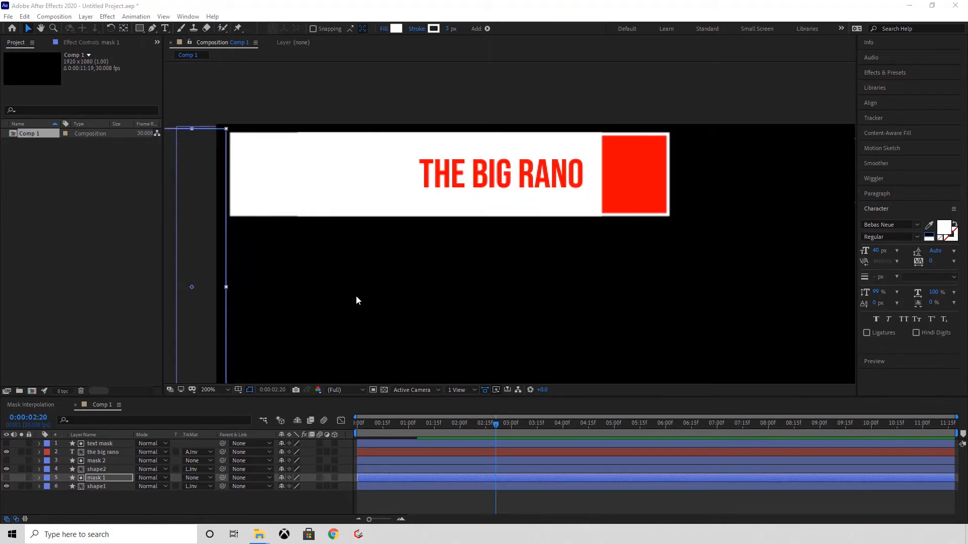
left_click(363, 300)
key("h")
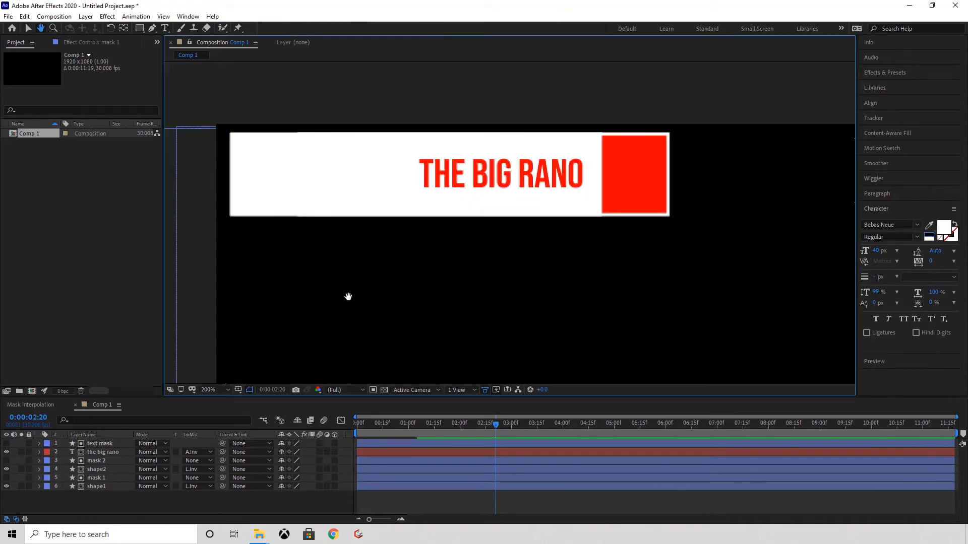
left_click_drag(346, 293, 443, 268)
key("v")
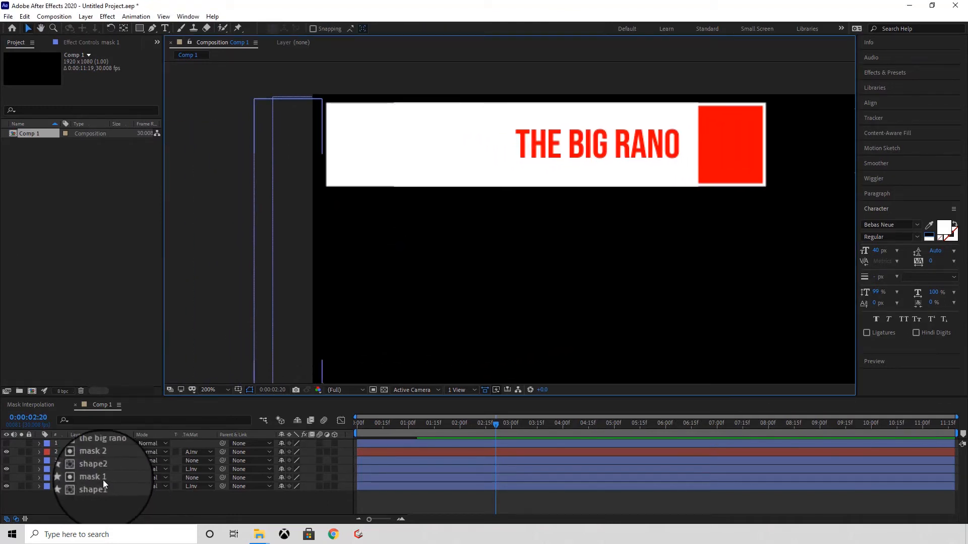
left_click(98, 477)
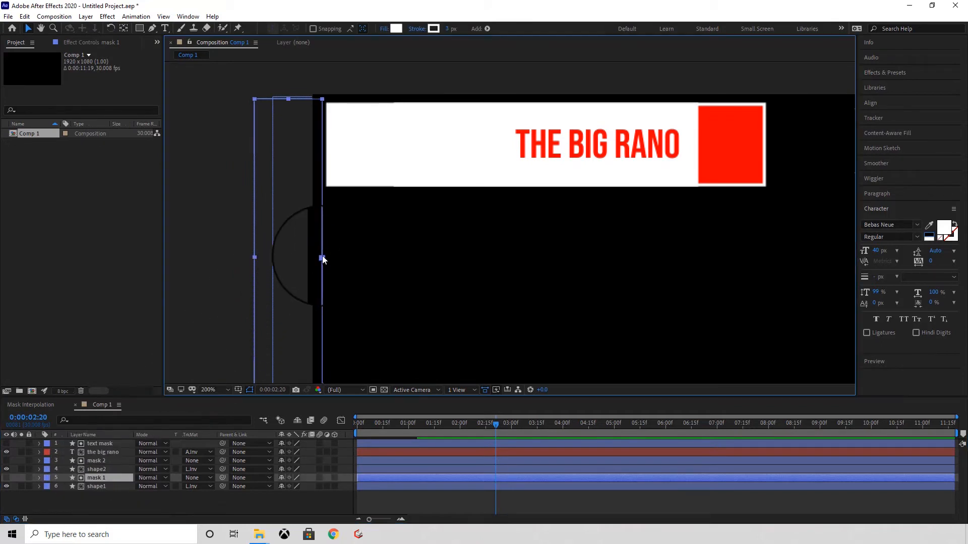
left_click_drag(322, 257, 677, 254)
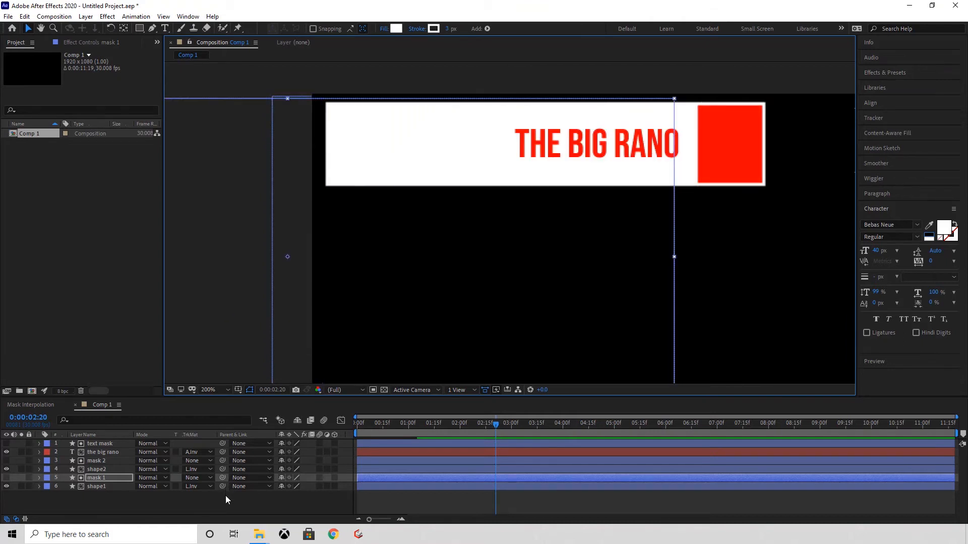
- Preview the animation from the start with the widened mask 1
left_click(225, 495)
left_click_drag(497, 422, 359, 425)
key("space")
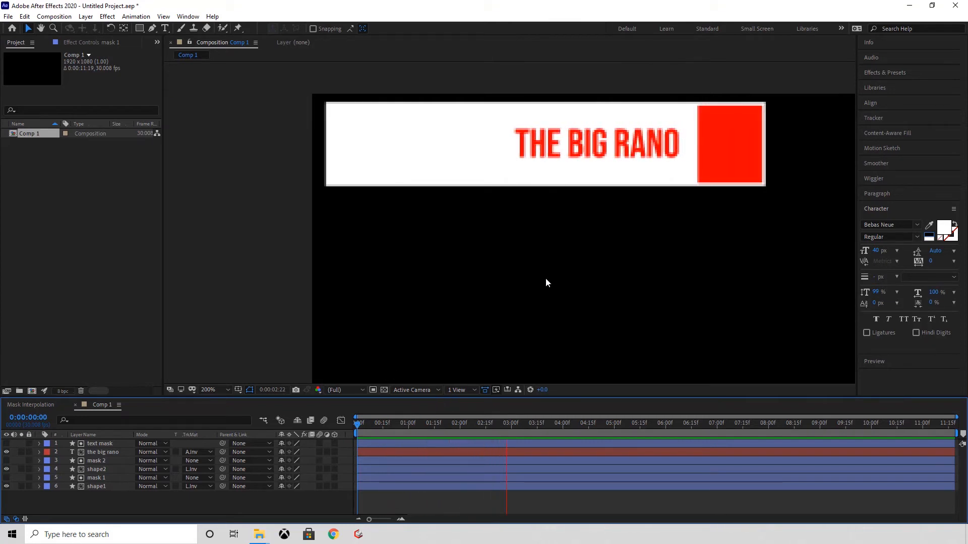
scroll(541, 270, "down", 1)
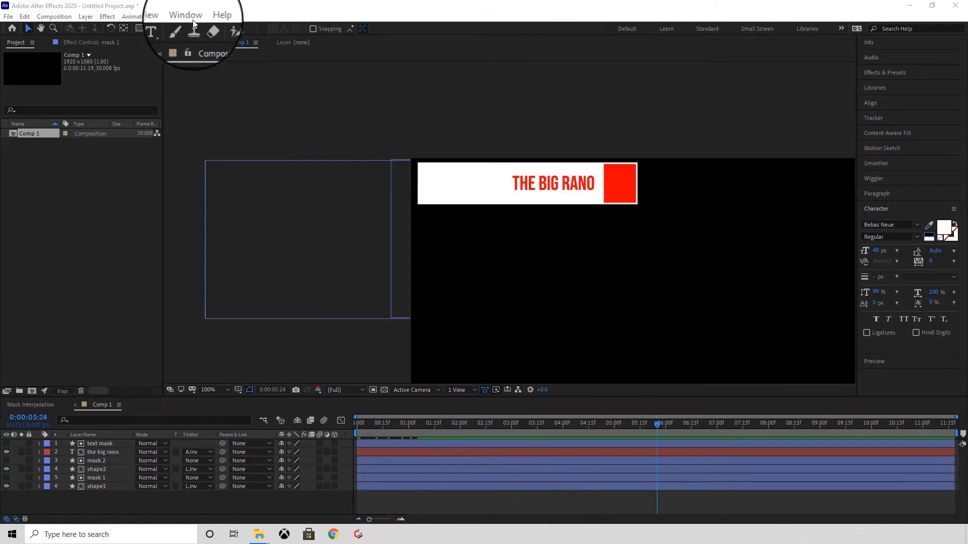
- Draw a thin white rectangle just below the title bar, aligned with its right end and about half its length
left_click(140, 29)
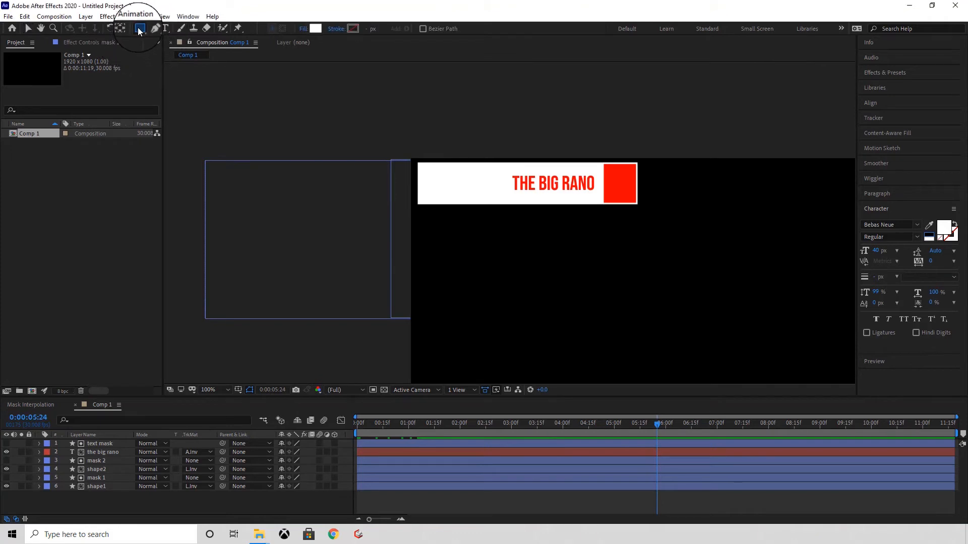
scroll(636, 208, "up", 1)
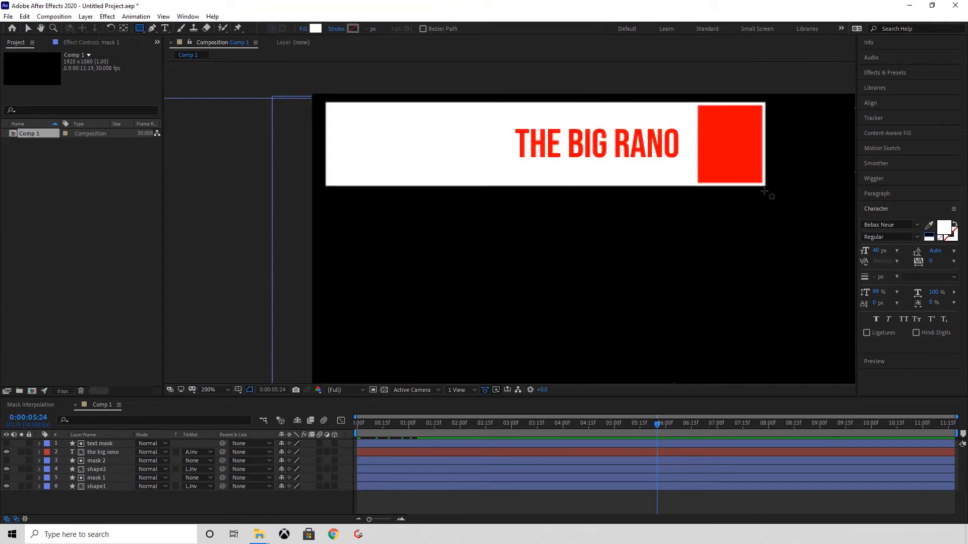
mouse_move(764, 190)
left_mouse_down()
mouse_move(612, 244)
mouse_move(546, 221)
left_mouse_up()
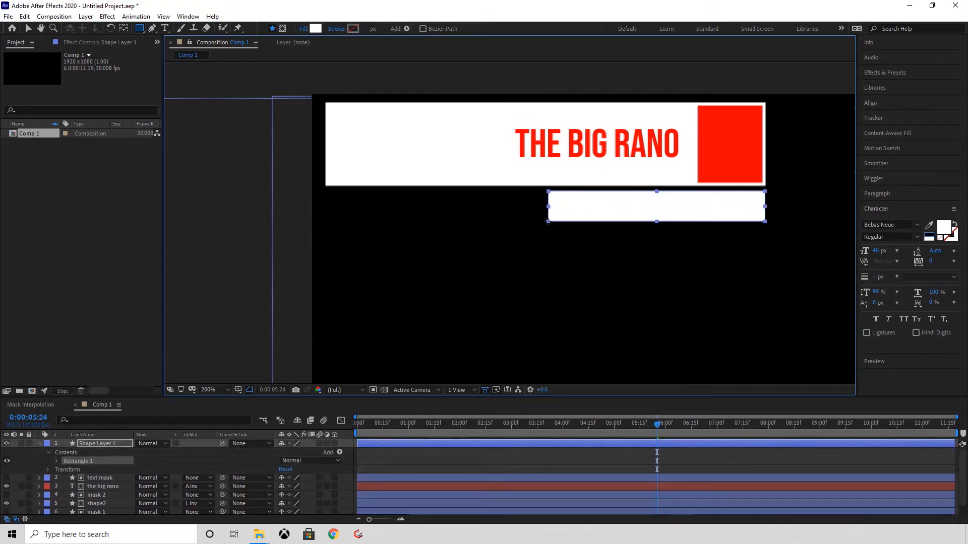
- Rename the thin rectangle's layer "sub shape 1" and collapse its properties
right_click(93, 443)
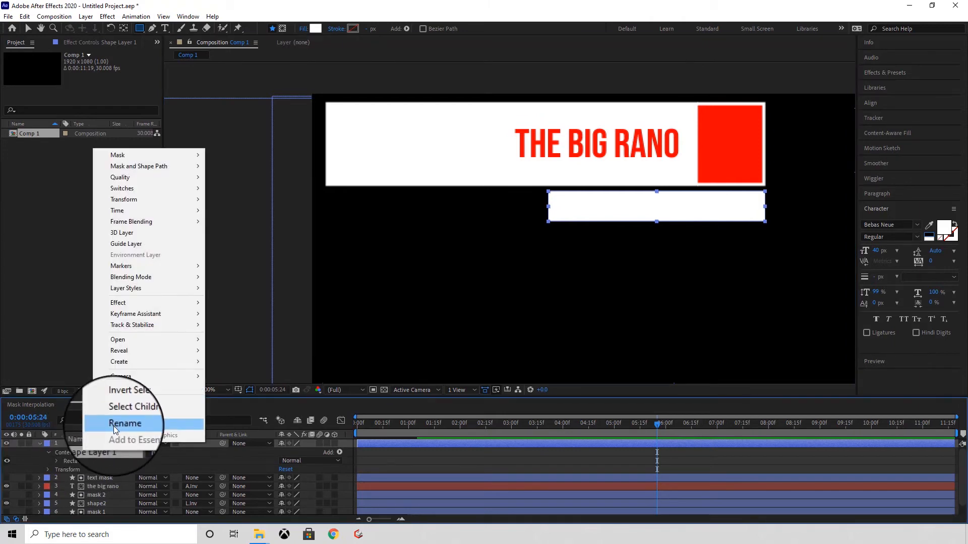
left_click(114, 426)
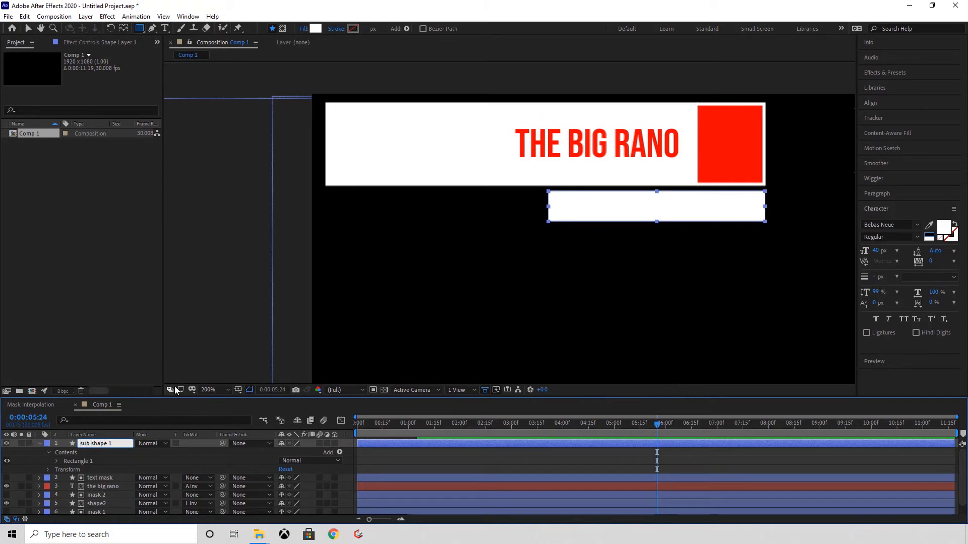
key("Return")
left_click(39, 444)
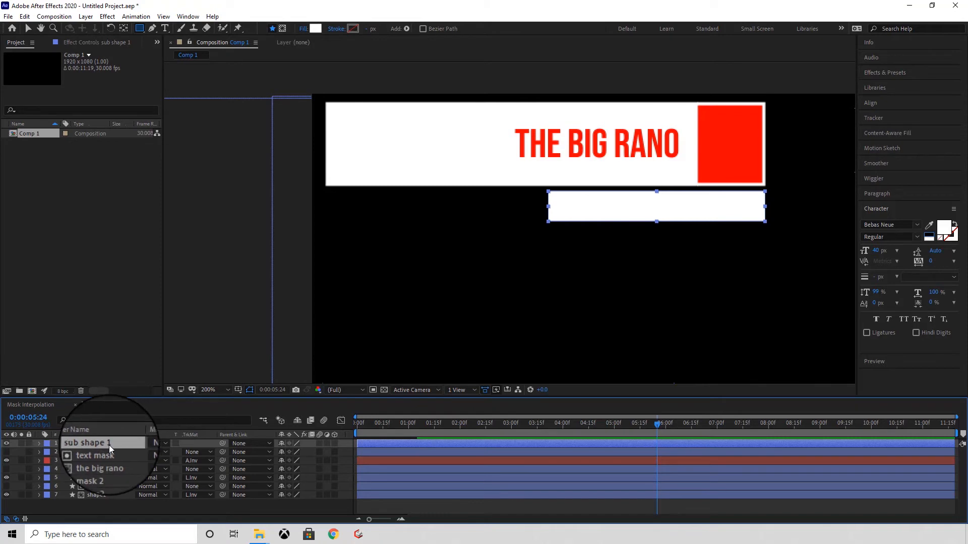
- Duplicate the sub shape 1 layer three times to have four sub shape layers
key("ctrl+d")
key("ctrl+d")
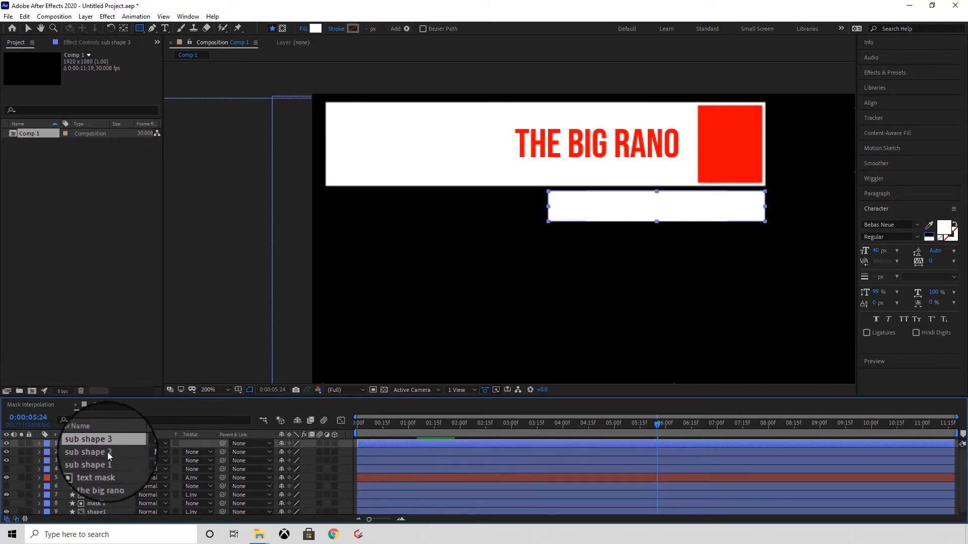
key("ctrl+d")
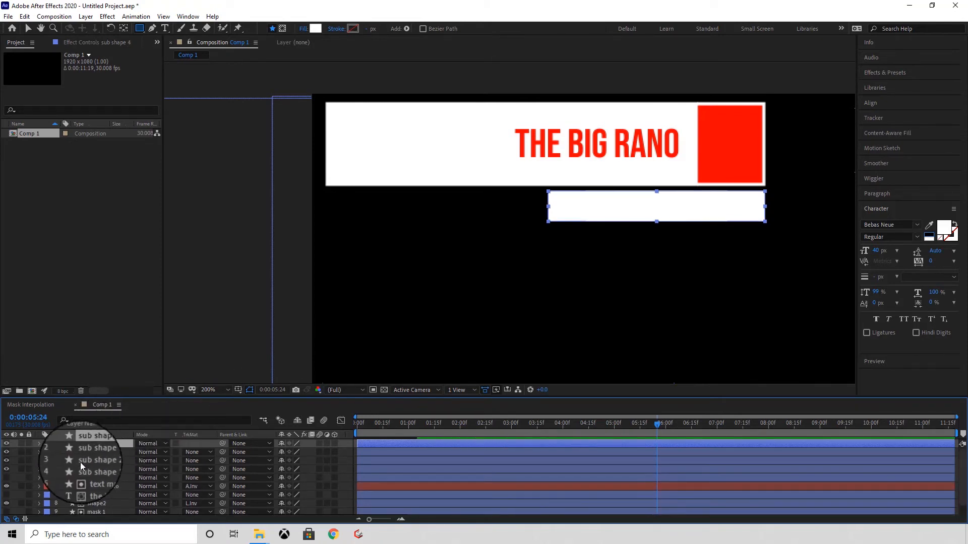
- Move the sub shape 2 bar straight down until it sits just below sub shape 1 with a thin gap
left_click(98, 462)
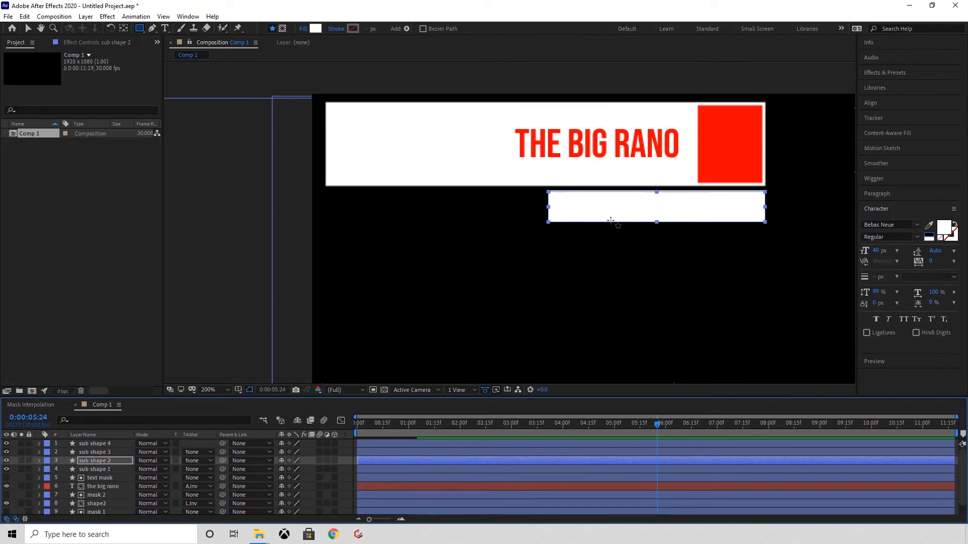
key("Down")
key("Down")
key("Down")
key("Down")
key("Down")
key("Down")
key("Down")
key("Down")
key("Down")
key("Down")
key("Down")
key("Down")
key("Down")
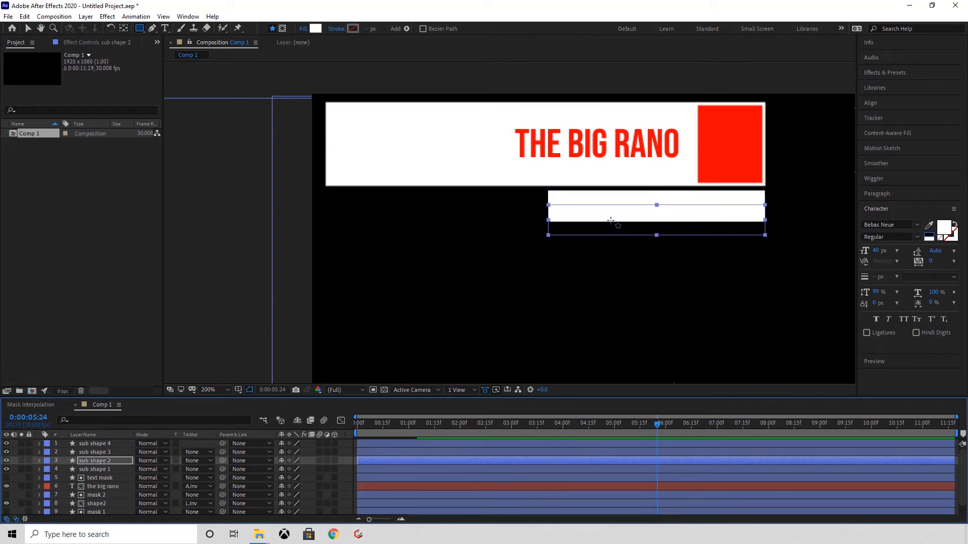
key("Down")
key("Down")
key("Down")
key("Down")
key("Down")
key("Down")
key("Down")
key("Down")
key("Down")
key("Down")
key("Down")
key("Down")
key("Down")
key("Down")
key("Down")
key("Down")
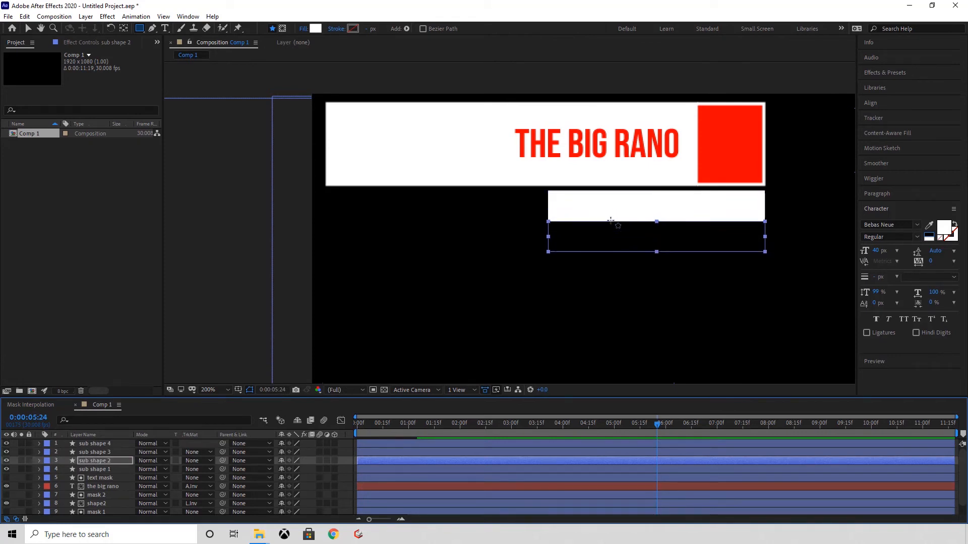
key("Down")
- Move the sub shape 3 bar straight down to sit just below sub shape 2 with the same thin gap
left_click(92, 452)
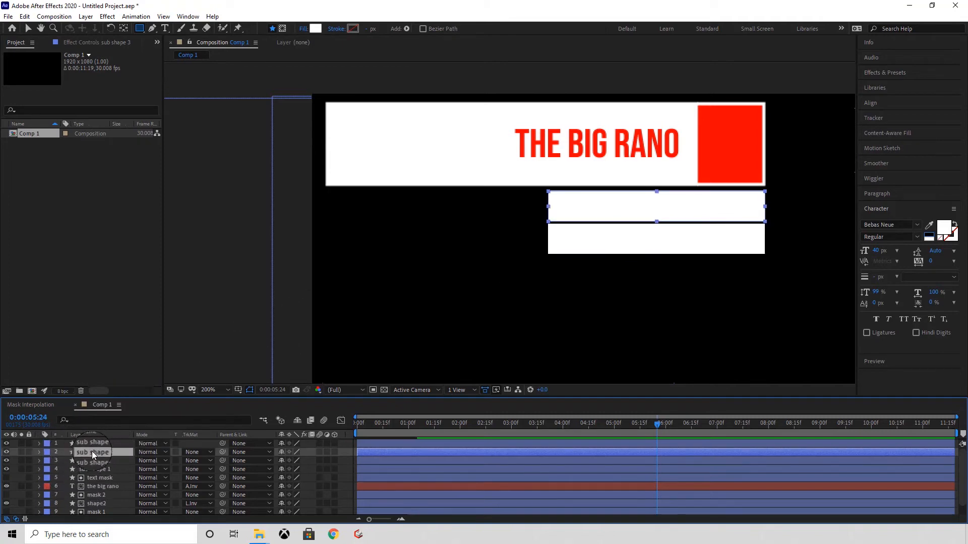
key("Down")
key("Down")
key("Down")
key("Down")
key("Down")
key("Down")
key("Down")
key("Down")
key("Down")
key("Down")
key("Down")
key("Down")
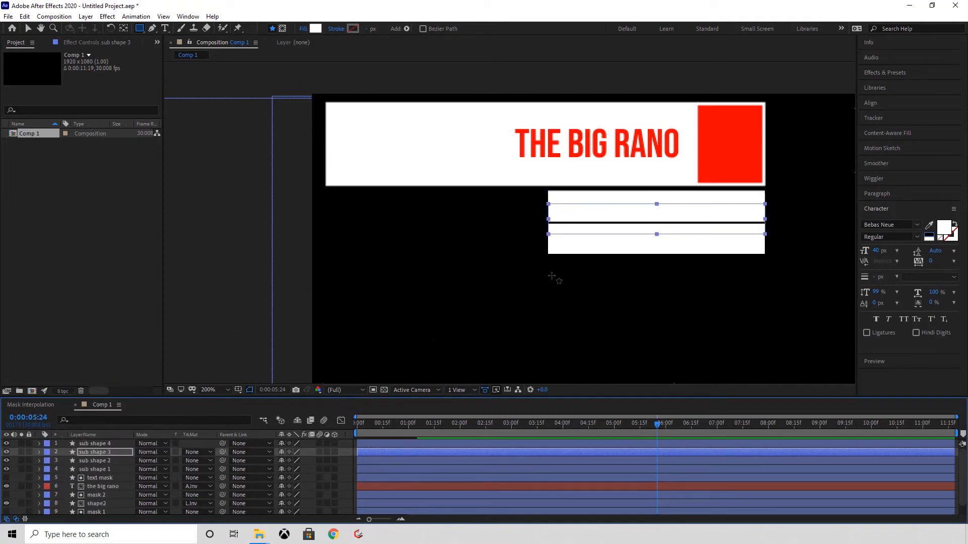
key("Down")
key("Down")
key("Down")
key("Down")
key("Down")
key("Down")
key("Down")
key("Down")
key("Down")
key("Down")
key("Down")
key("Down")
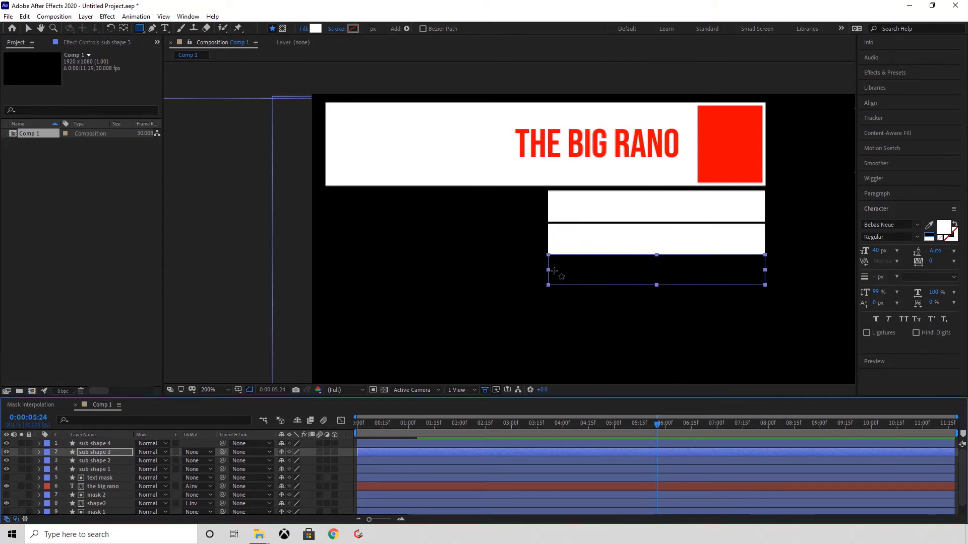
key("Down")
key("Down")
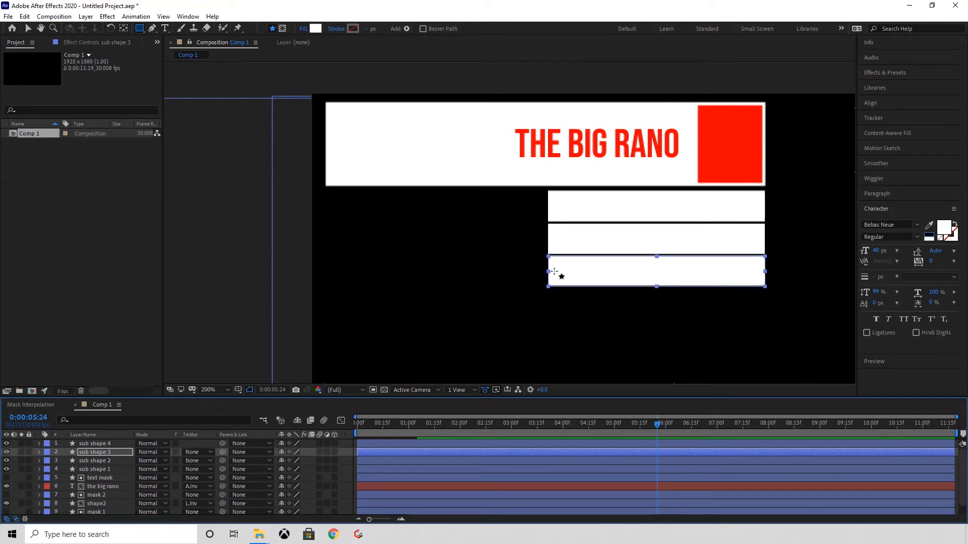
- Move the sub shape 4 bar straight down to the end of the stack, just below sub shape 3 with a matching gap
key("ctrl+Up")
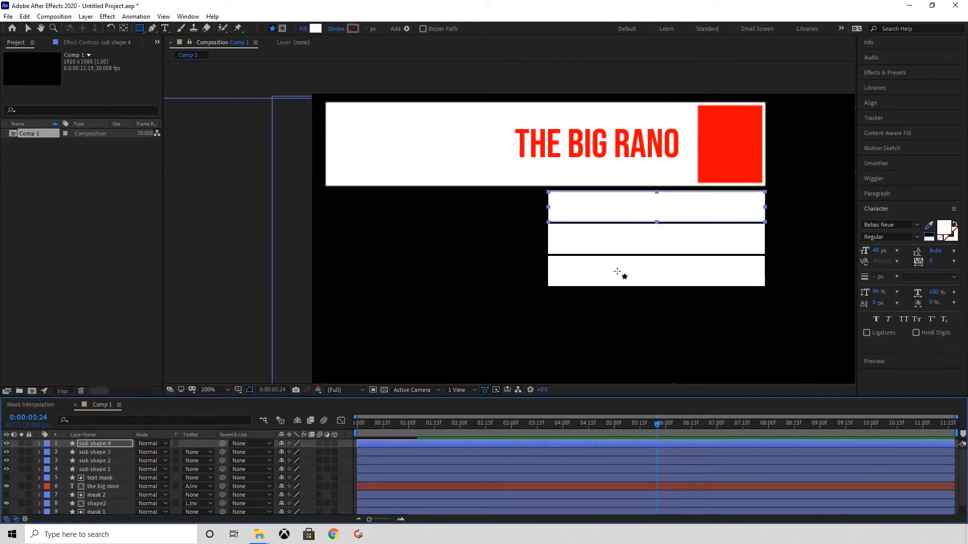
key("Down")
key("Down")
key("Down")
key("Down")
key("Down")
key("Down")
key("Down")
key("Down")
key("Down")
key("Down")
key("Down")
key("Down")
key("Down")
key("Down")
key("Down")
key("Down")
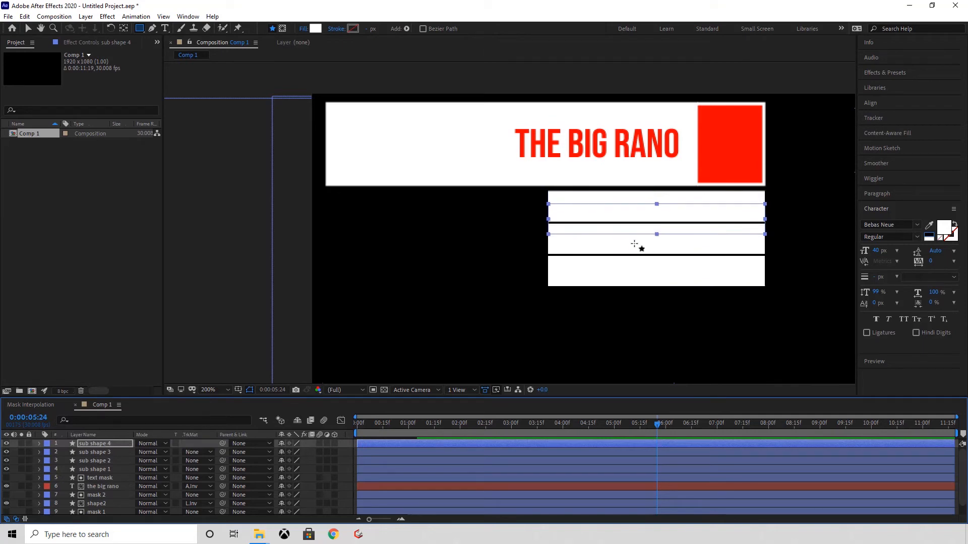
key("Down")
key("Down")
key("Down")
key("Down")
key("Down")
key("Down")
key("Down")
key("Down")
key("Down")
key("Down")
key("Down")
key("Down")
key("Down")
key("Down")
key("Down")
key("Down")
key("Down")
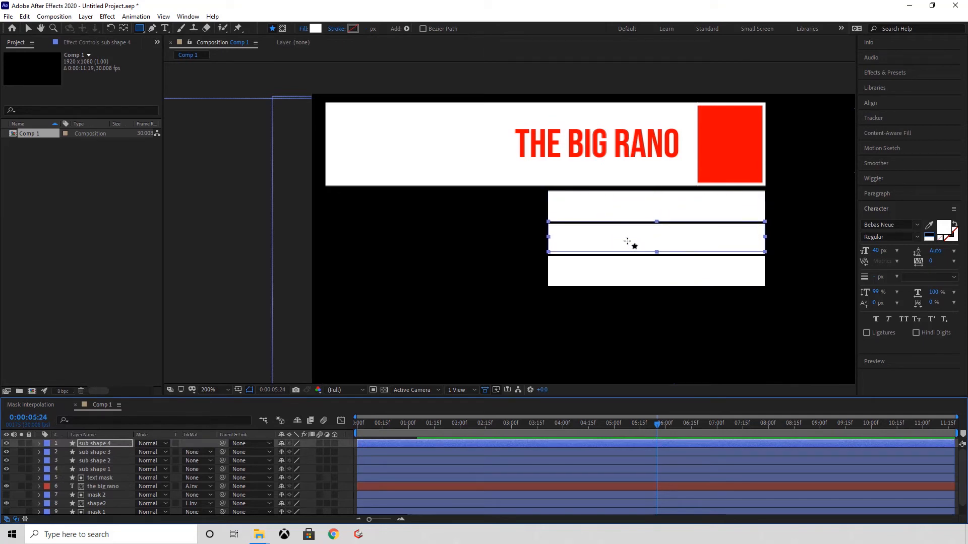
key("Down")
key("Down")
key("Down")
key("Down")
key("Down")
key("Down")
key("Down")
key("Down")
key("Down")
key("Down")
key("Down")
key("Down")
key("Down")
key("Down")
key("Down")
key("Down")
key("Down")
key("Down")
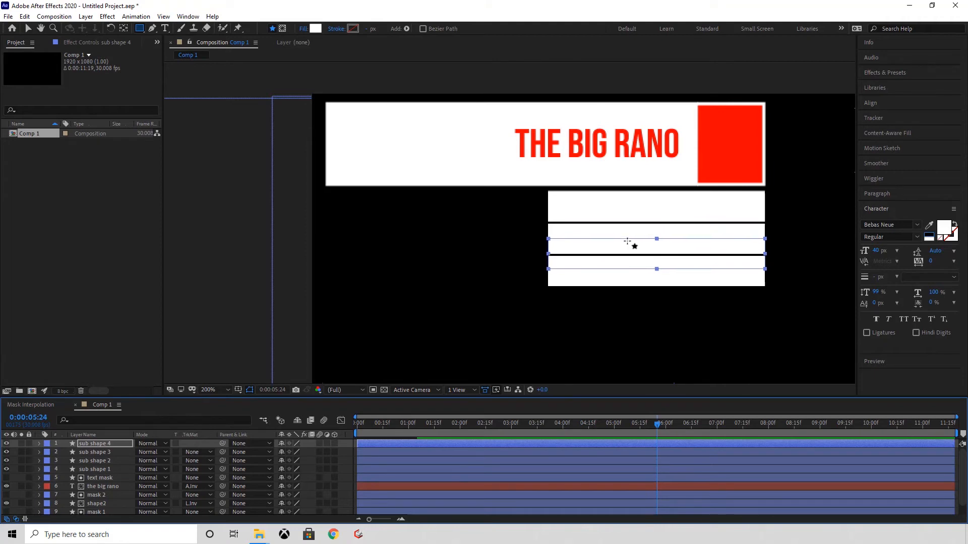
key("Down")
key("Down")
key("Down")
key("Down")
key("Down")
key("Down")
key("Down")
key("Down")
key("Down")
key("Down")
key("Down")
key("Down")
key("Down")
key("Down")
key("Down")
key("Down")
key("Down")
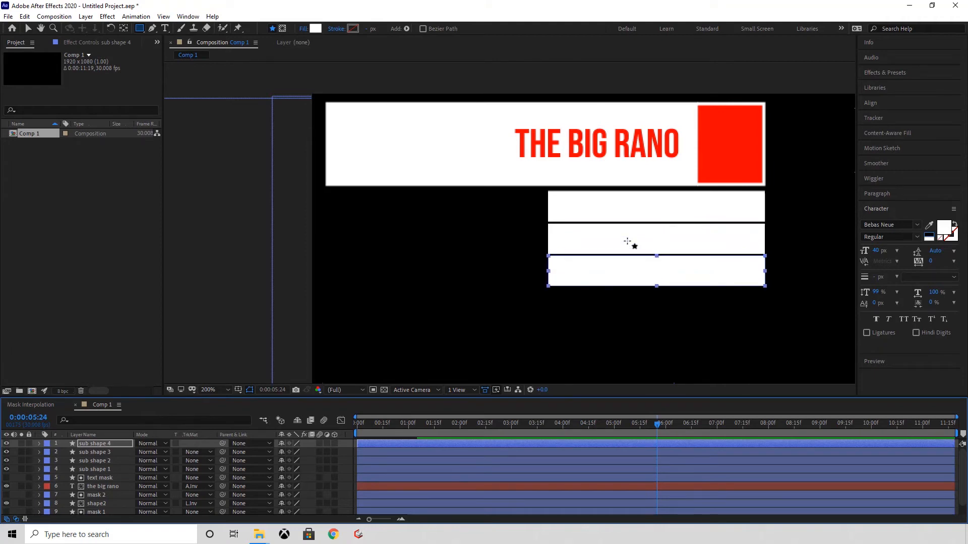
key("Down")
key("Down")
key("Down")
key("Down")
key("Down")
key("Down")
key("Down")
key("Down")
key("Down")
key("Down")
key("Down")
key("Down")
key("Down")
key("Down")
key("Down")
key("Down")
key("Down")
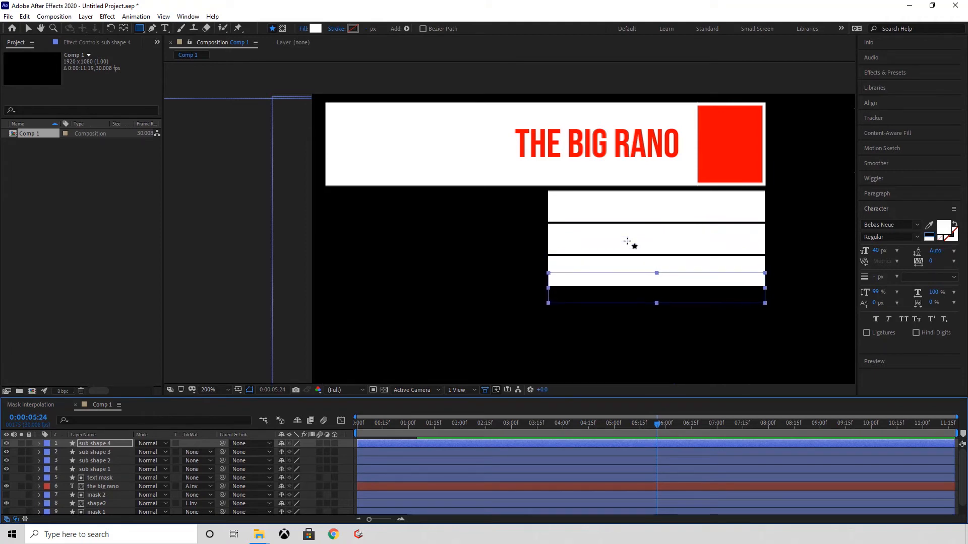
key("Down")
key("Down")
key("Down")
key("Down")
key("Down")
key("Down")
key("Down")
key("Down")
key("Down")
key("Down")
key("Down")
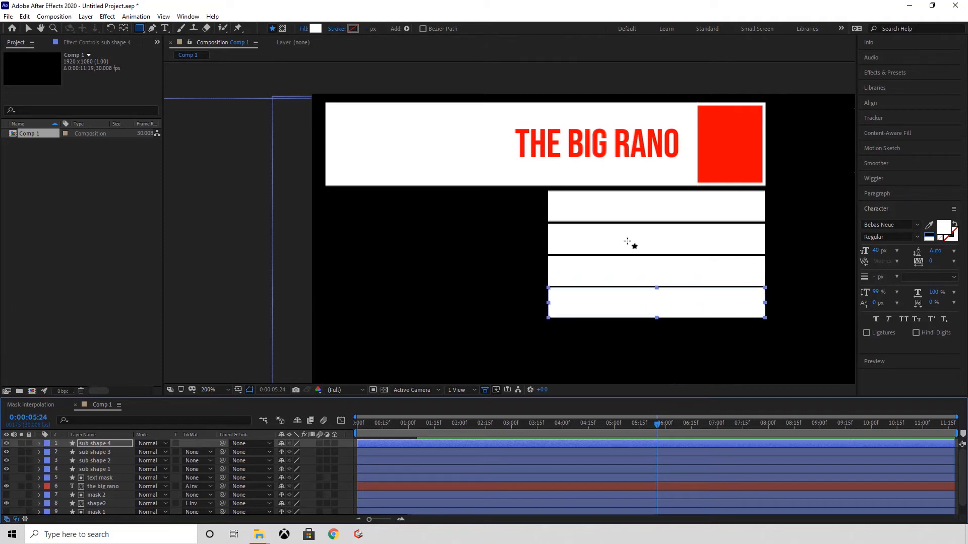
key("Down")
key("Down")
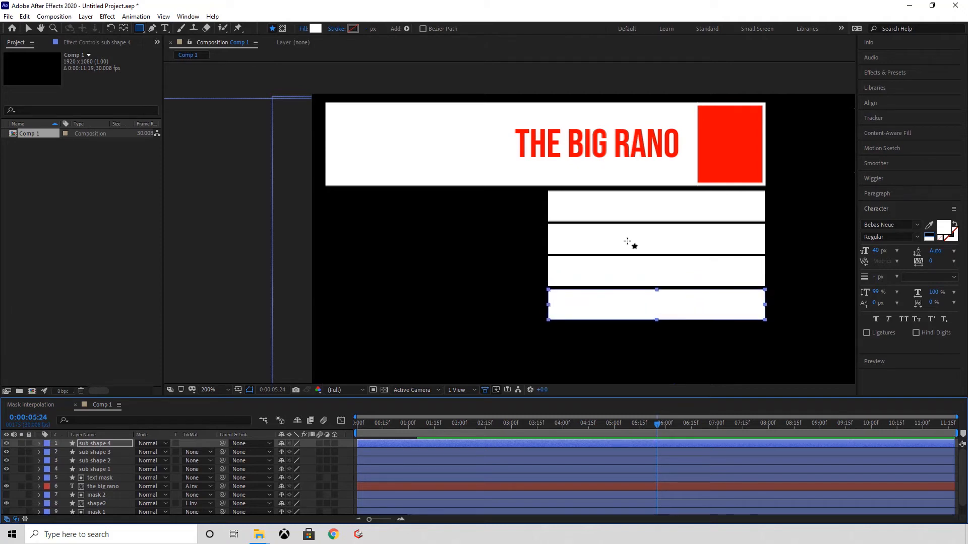
key("Up")
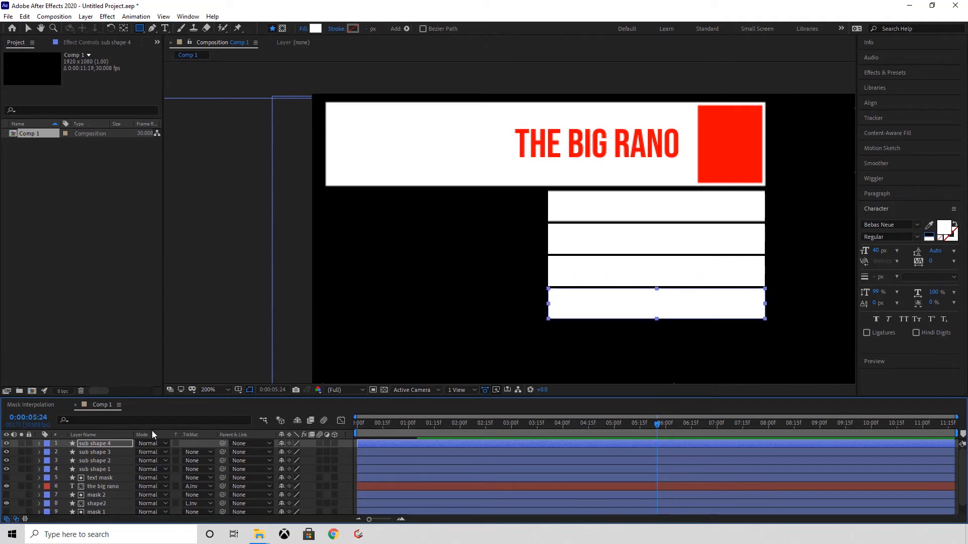
- Pre-compose the text mask, the big rano, mask 2, shape2, mask 1 and shape1 layers into a composition named shape 1
left_click(97, 460)
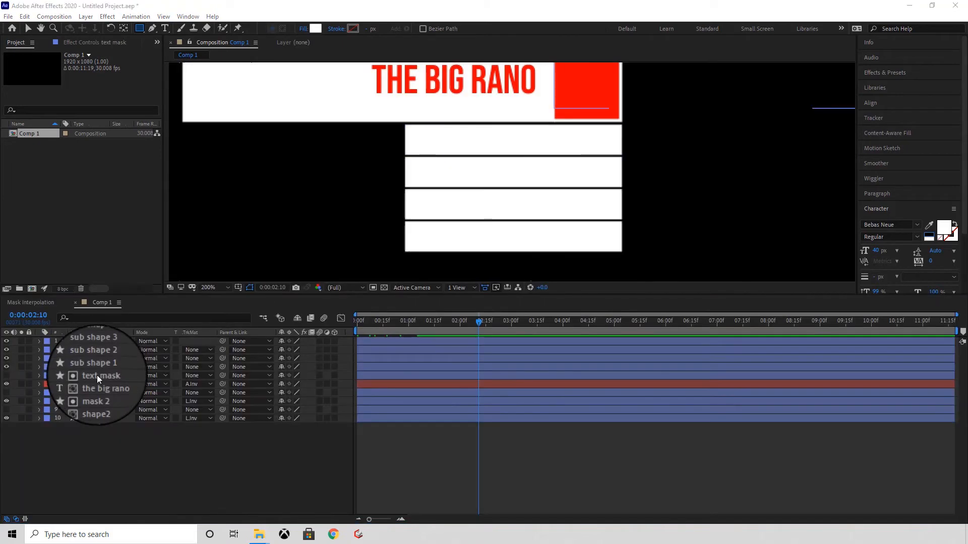
left_click(97, 375)
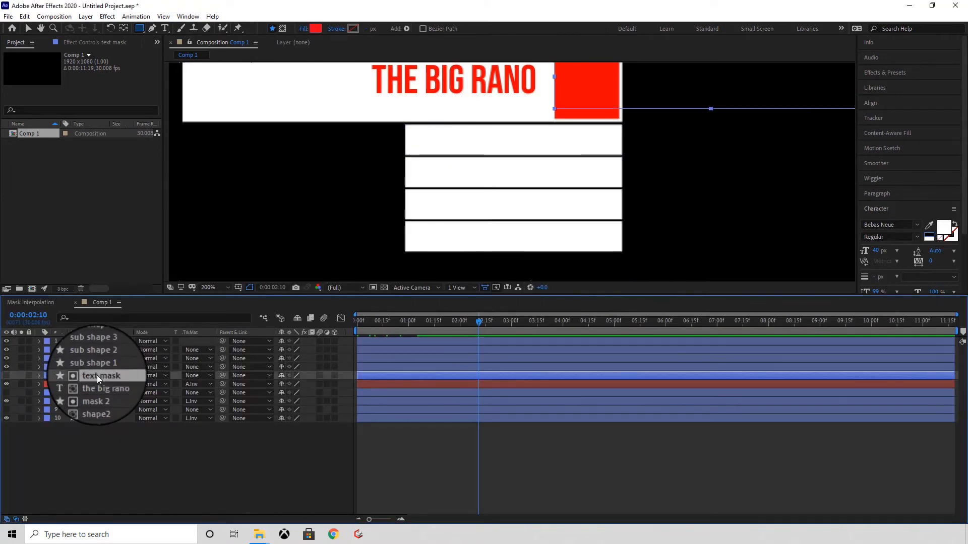
left_click(97, 385, "shift")
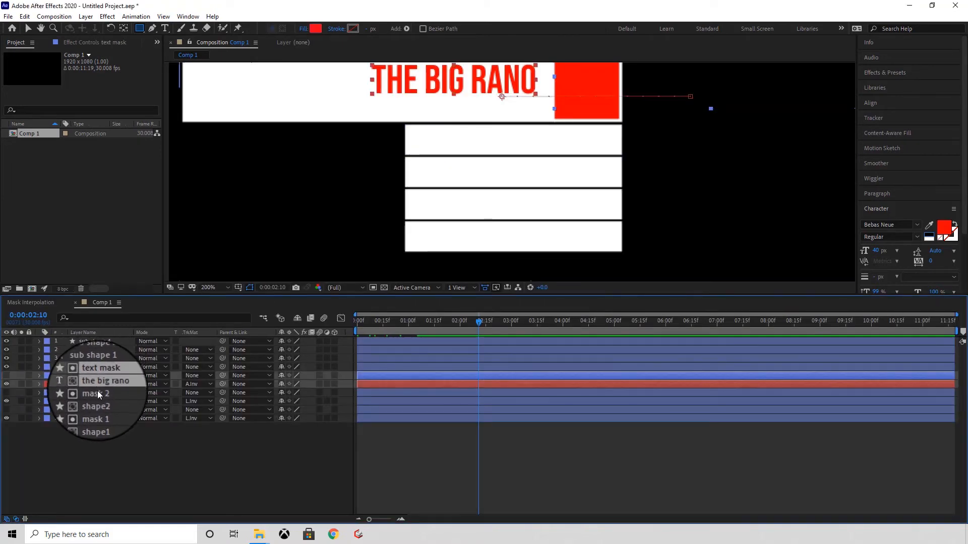
left_click(98, 393, "shift")
left_click(99, 401, "shift")
left_click(99, 410, "shift")
left_click(99, 418, "shift")
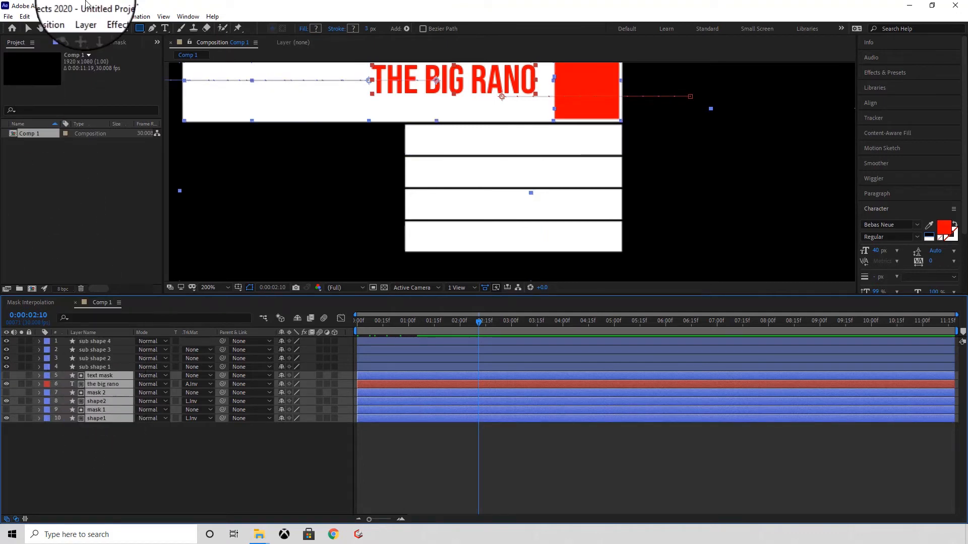
left_click(62, 17)
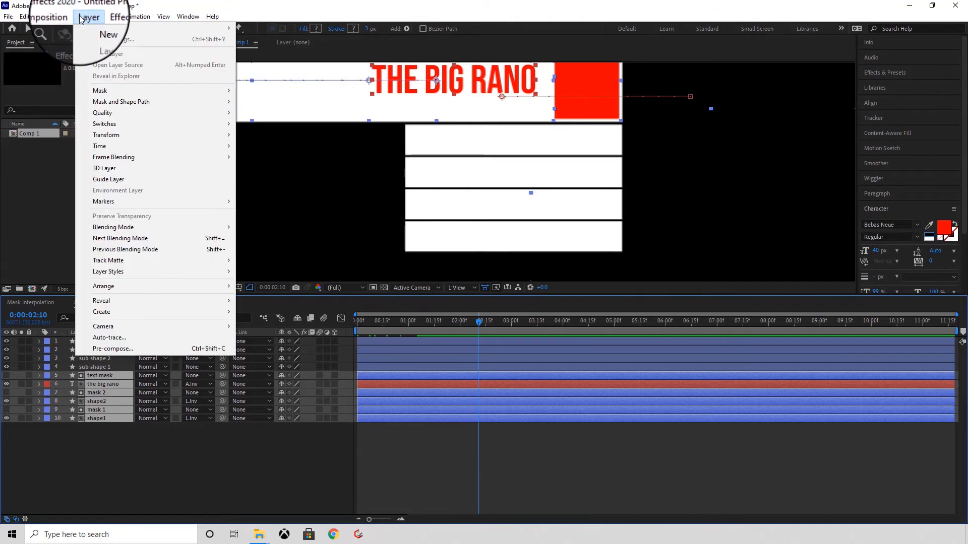
mouse_move(87, 20)
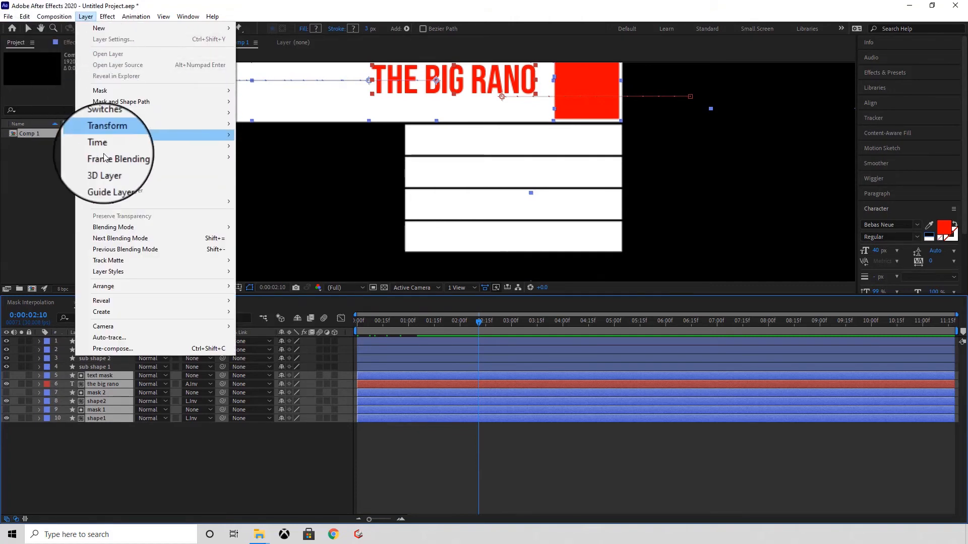
left_click(104, 349)
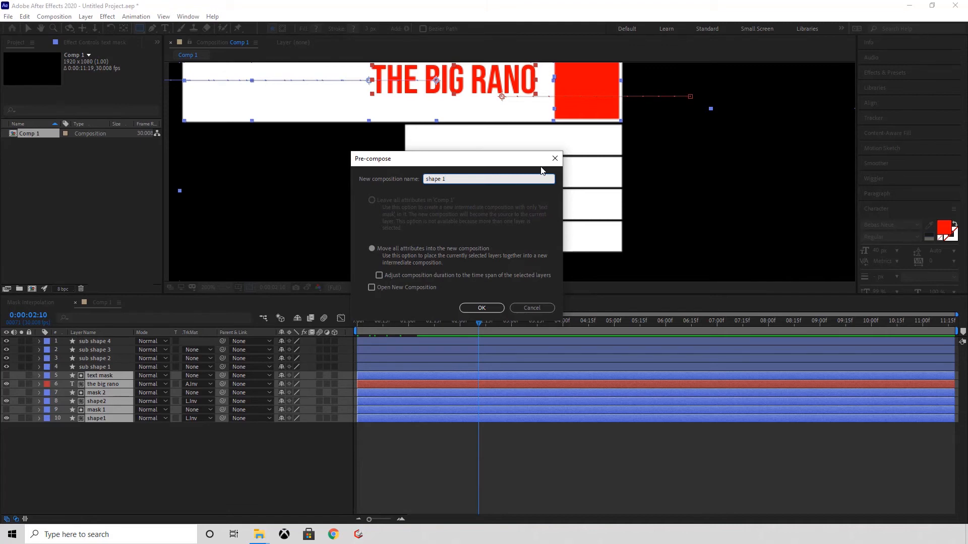
left_click(477, 309)
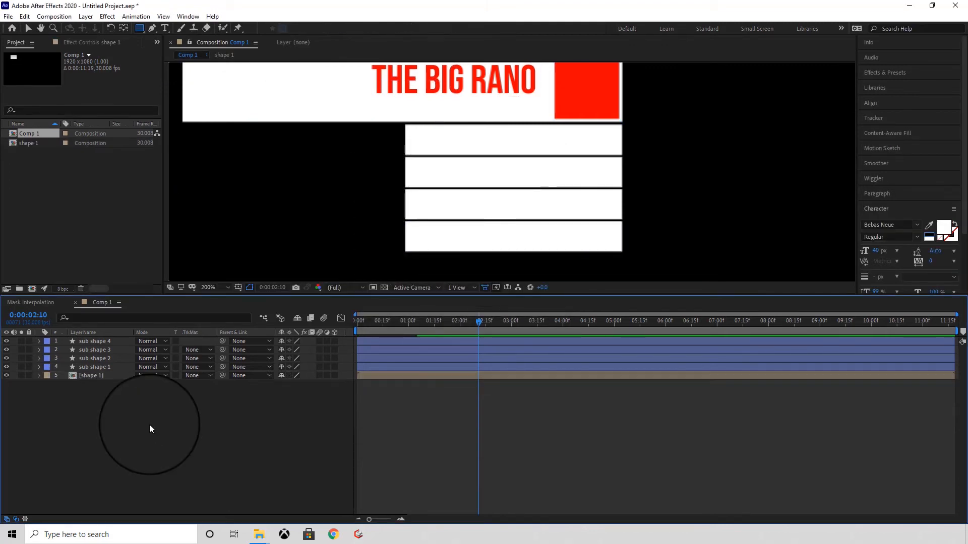
- Toggle the visibility of the shape 1 pre-comp off and on to check what it contains
left_click(84, 376)
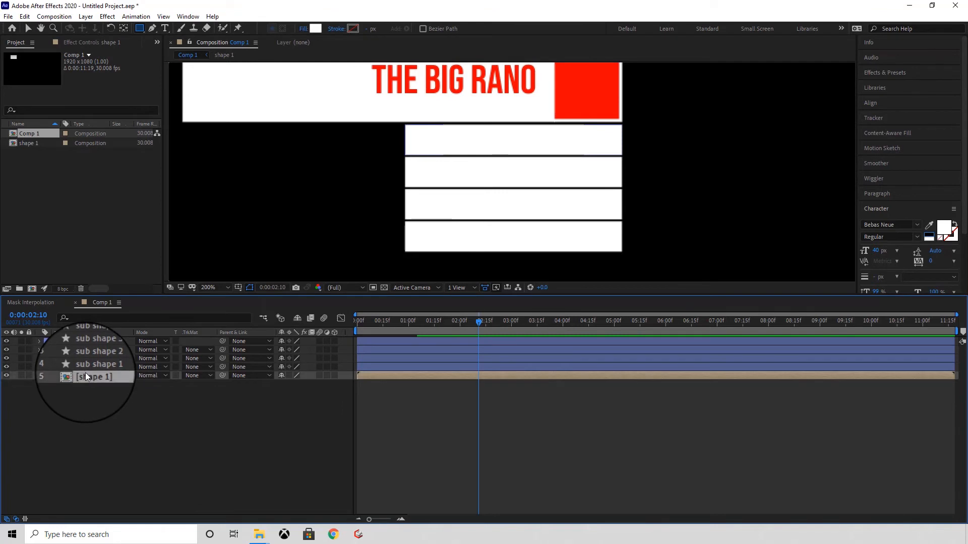
left_click(6, 376)
left_click(7, 376)
left_click(7, 376)
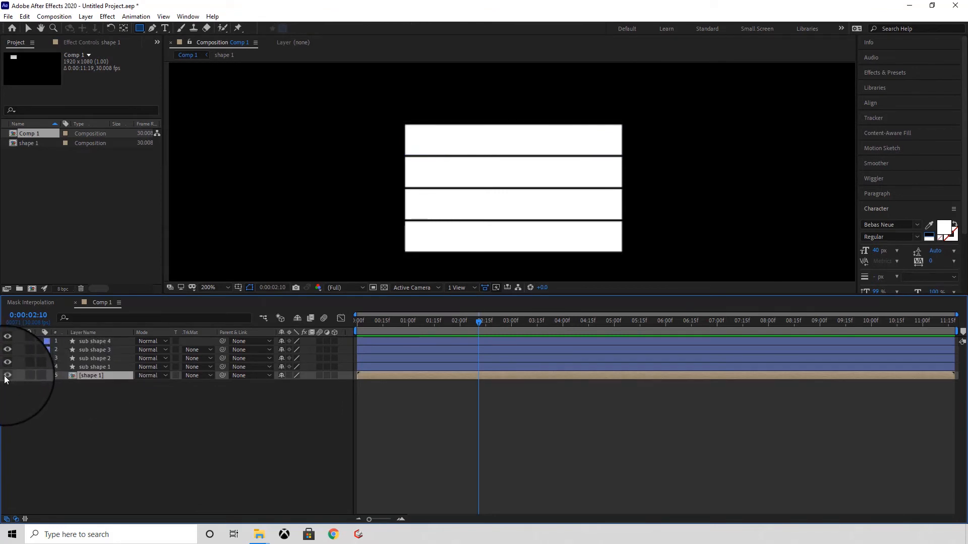
left_click(7, 376)
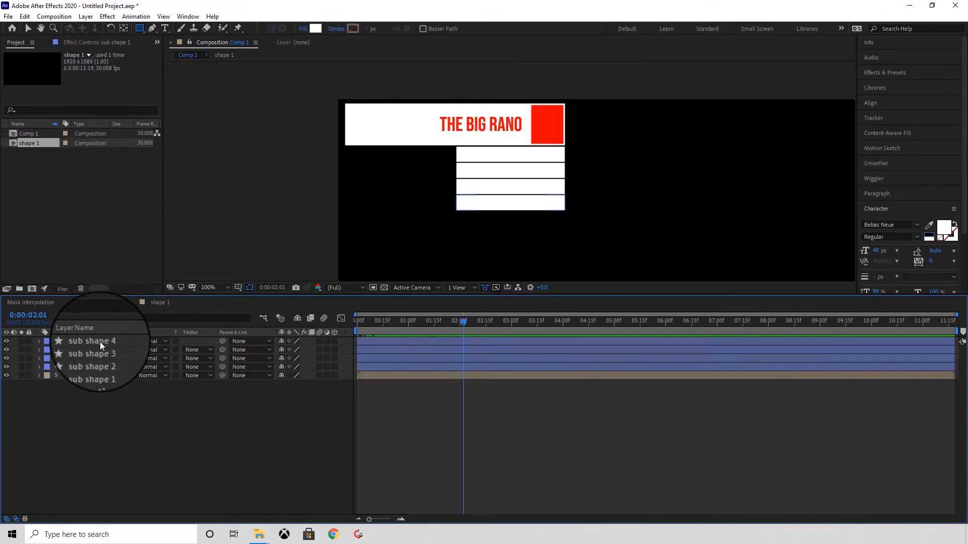
- Pre-compose the four sub shape layers into a composition named sub shape
left_click(100, 342)
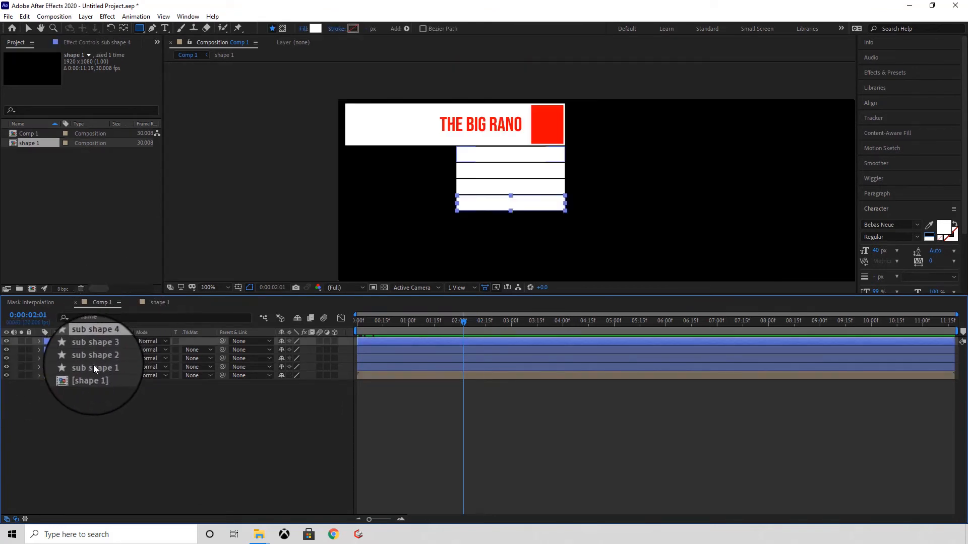
left_click(92, 365, "shift")
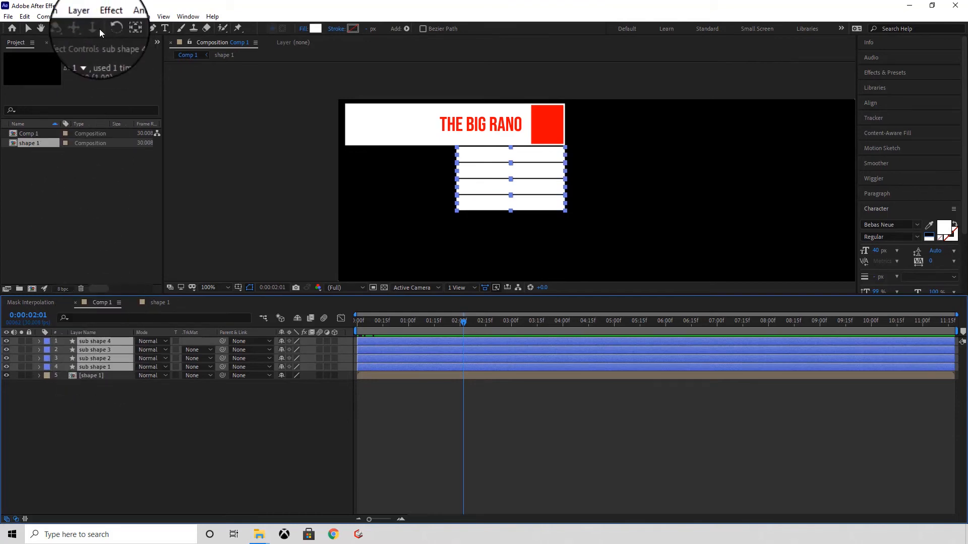
left_click(86, 16)
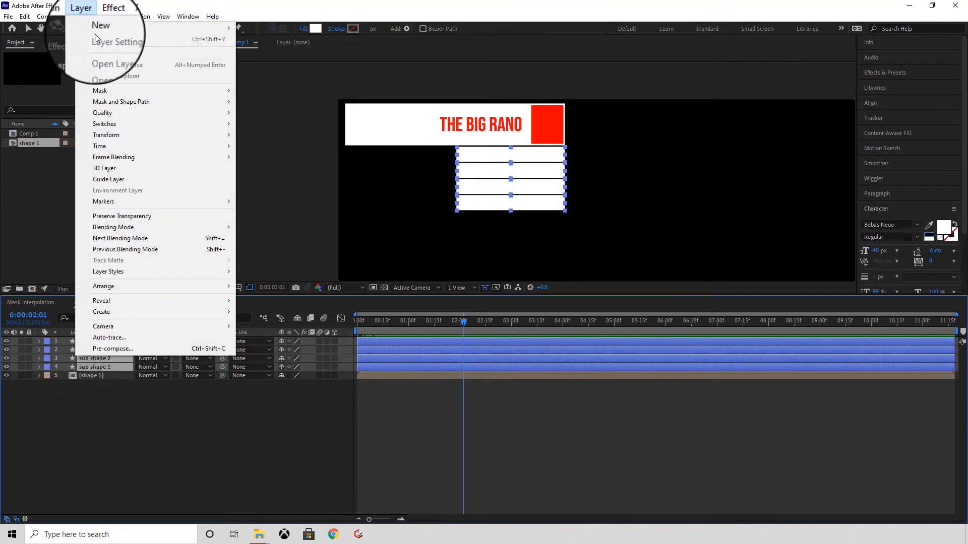
left_click(119, 349)
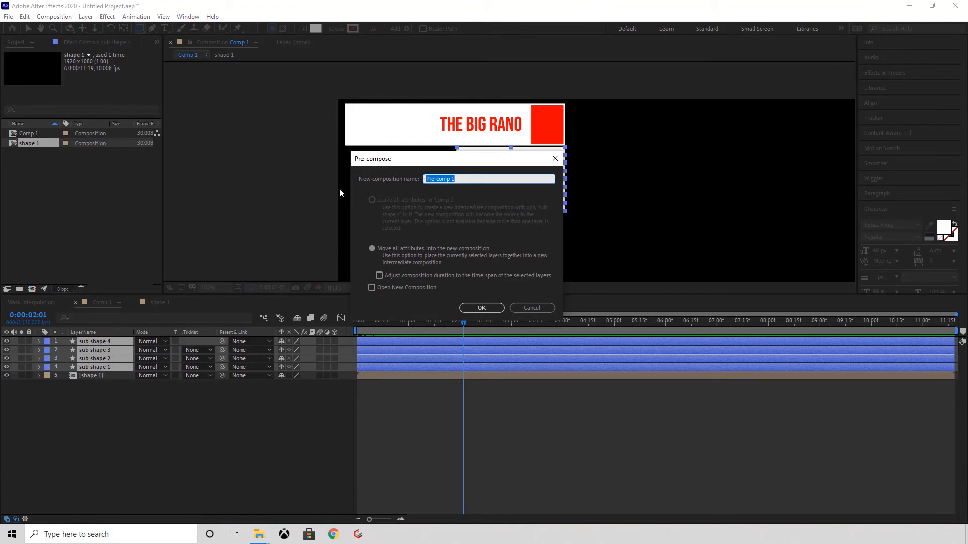
type("sub shape")
left_click(482, 307)
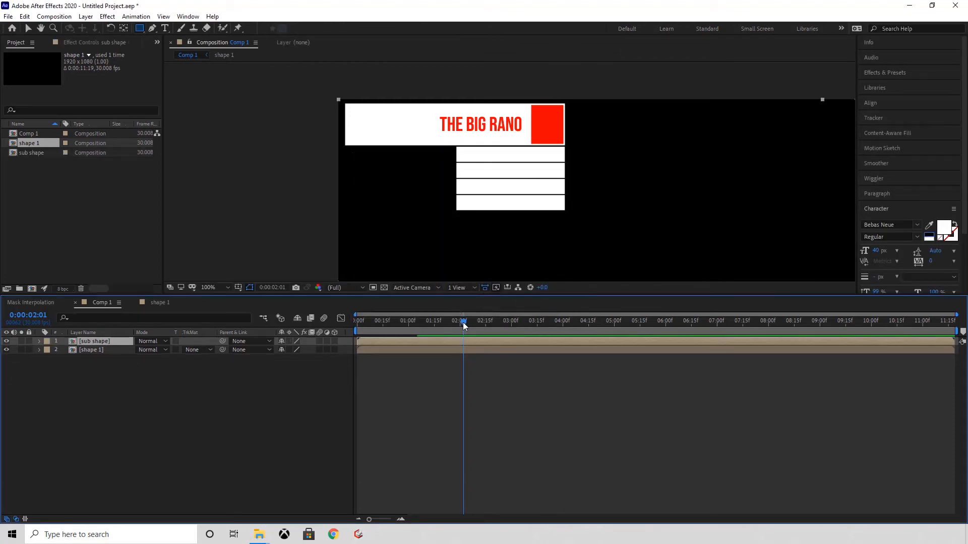
- At 0:00:01:00, set the sub shape pre-comp's X position to 1177 and add the first Position keyframe
left_click(157, 381)
left_click(96, 341)
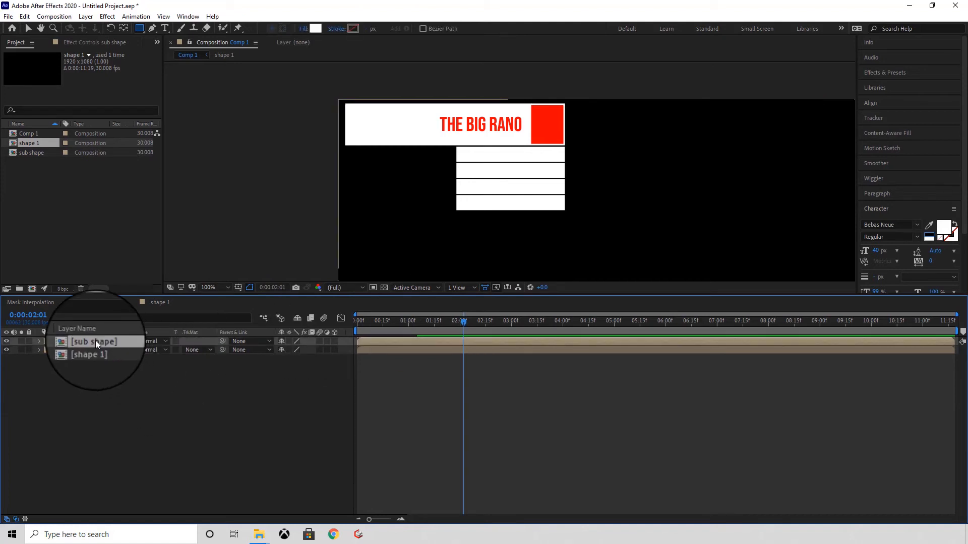
left_click(39, 341)
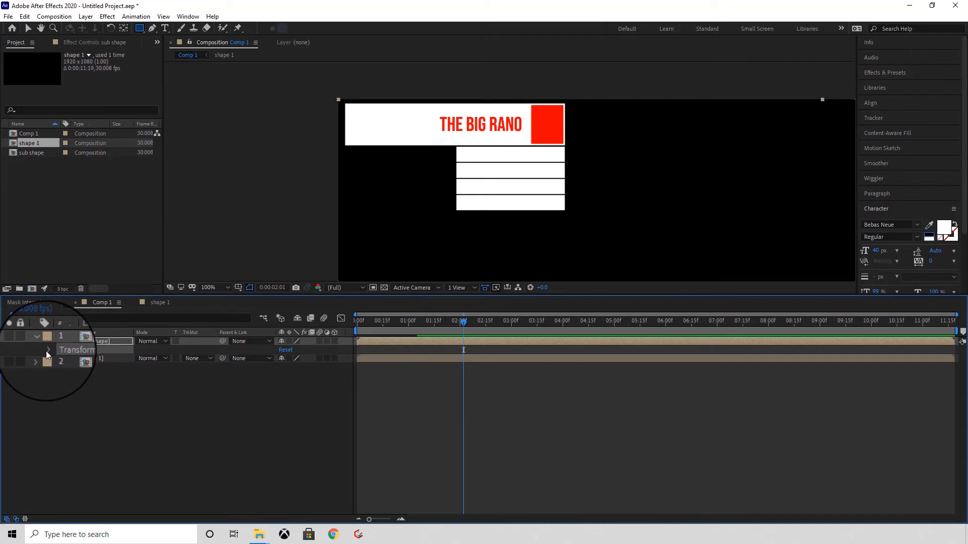
left_click(47, 351)
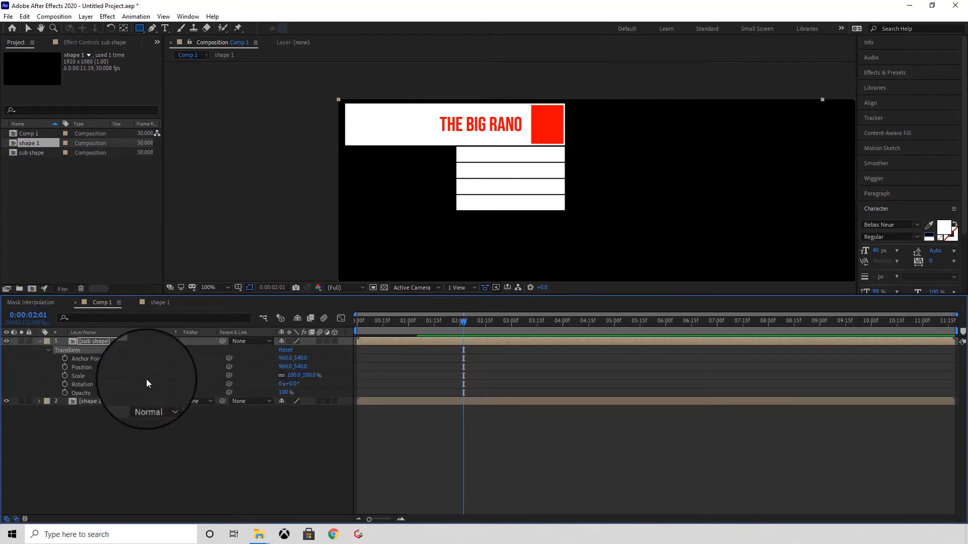
left_click_drag(464, 322, 410, 331)
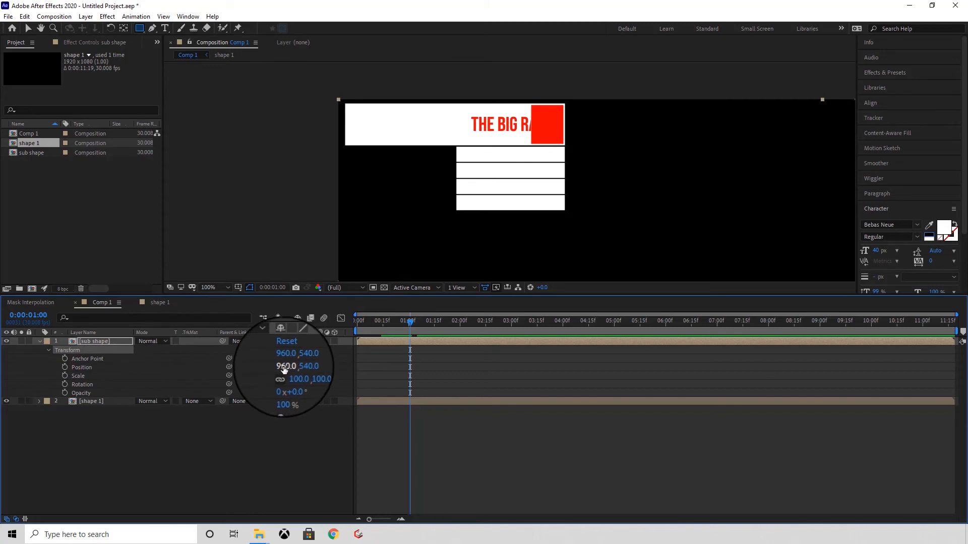
left_click_drag(284, 370, 384, 359)
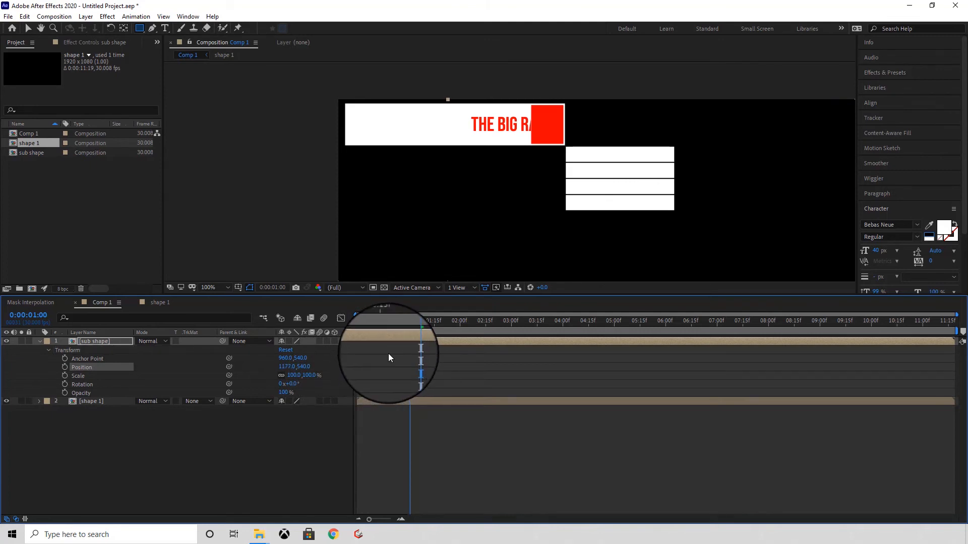
left_click(65, 366)
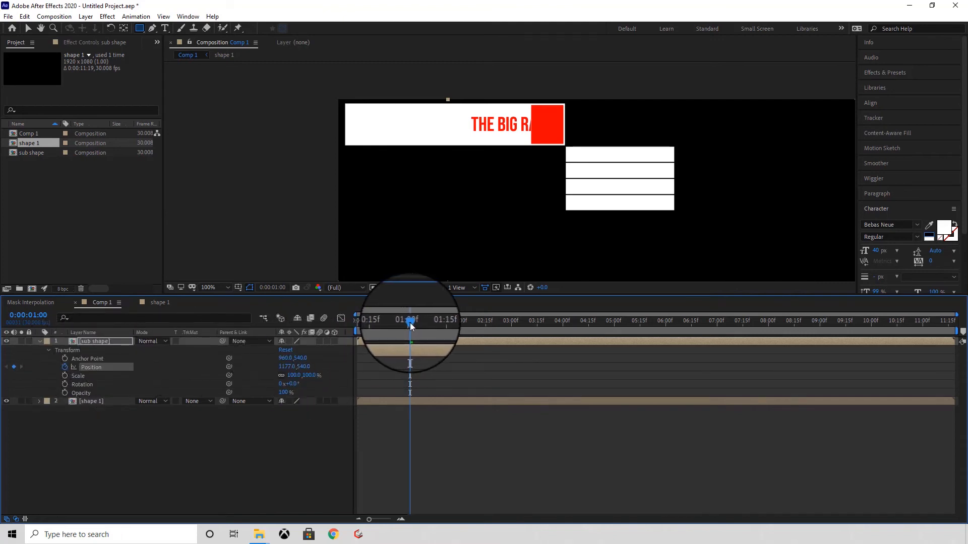
- At 0:00:01:10, keyframe the sub shape pre-comp's X position at 961 and scrub through the slide-in
left_click_drag(409, 323, 428, 322)
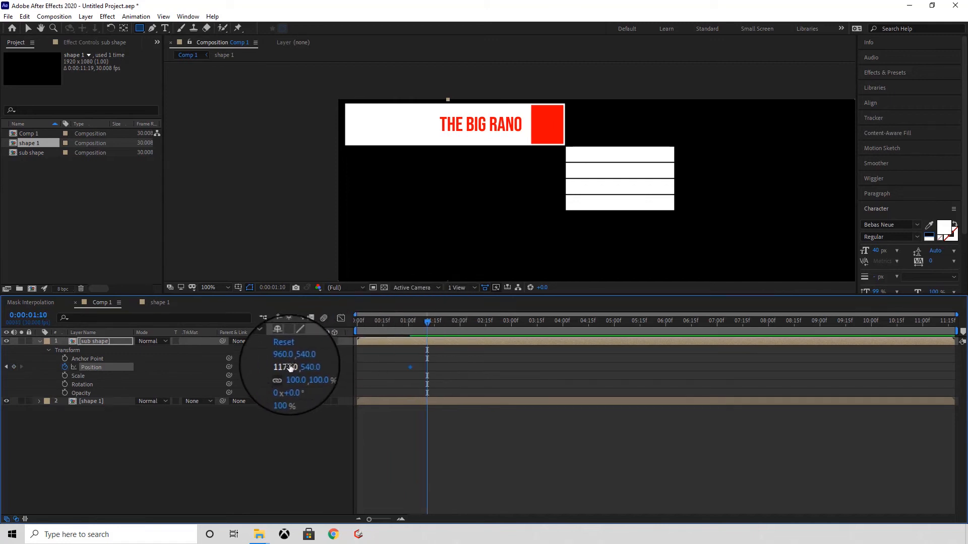
left_click_drag(285, 366, 228, 366)
left_click_drag(219, 363, 172, 360)
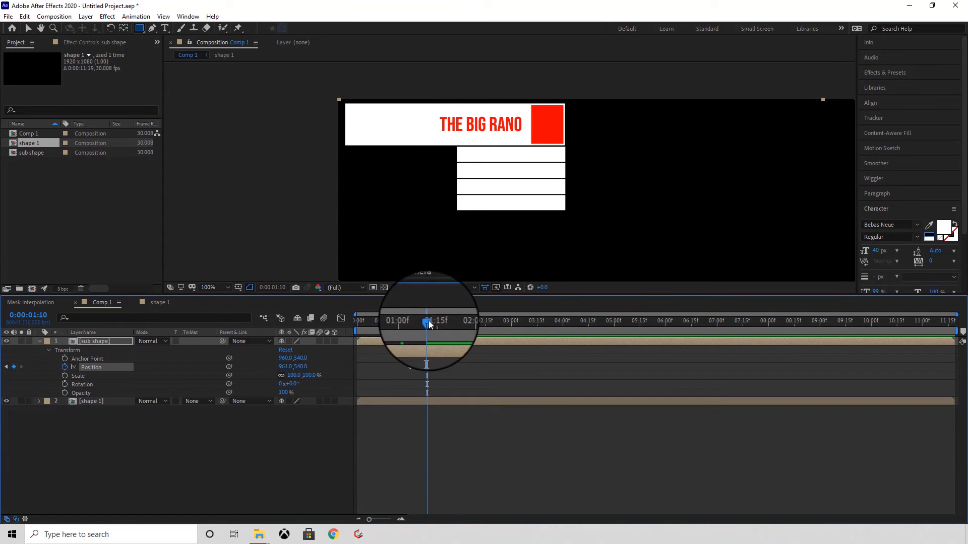
left_click_drag(428, 324, 437, 352)
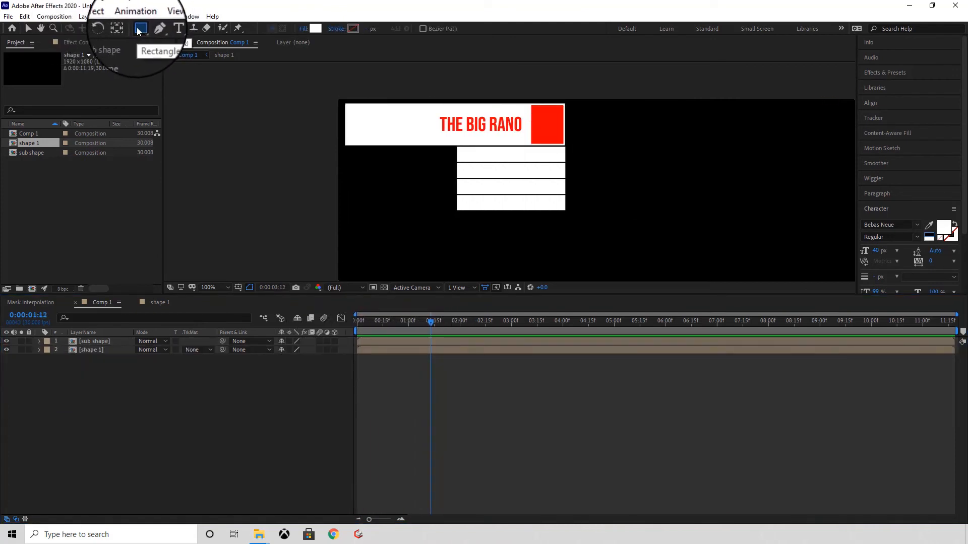
- Draw a white rectangle as a new shape layer, flush against the right edge of the sub bars and covering their full stack height
key("period")
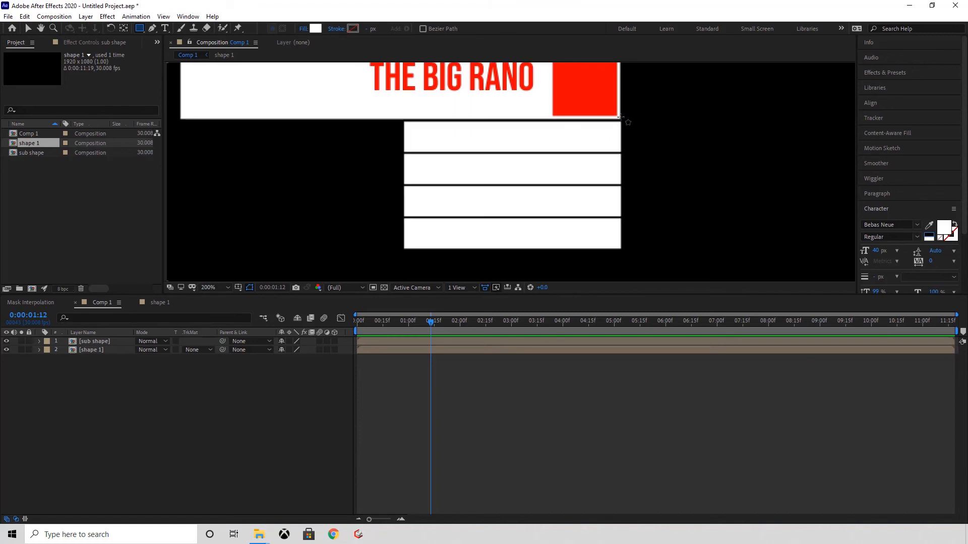
mouse_move(621, 117)
left_mouse_down()
mouse_move(758, 231)
mouse_move(828, 248)
mouse_move(935, 254)
left_mouse_up()
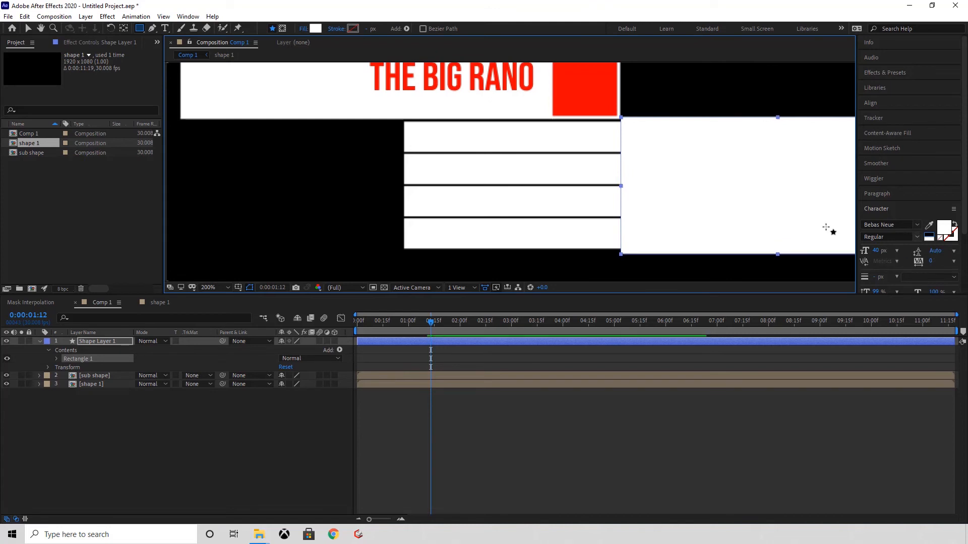
key("comma")
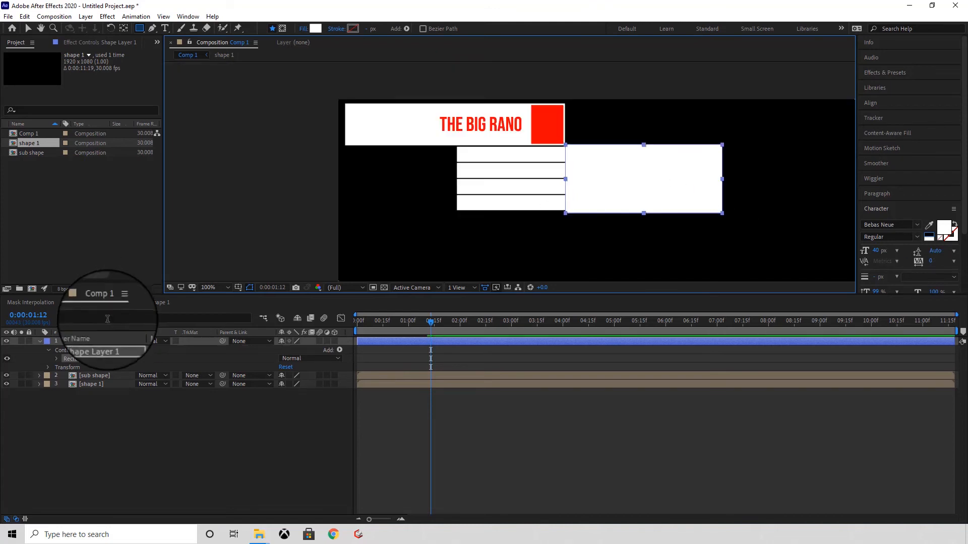
- Rename the new rectangle's shape layer as sub mask and collapse its properties
left_click(92, 341)
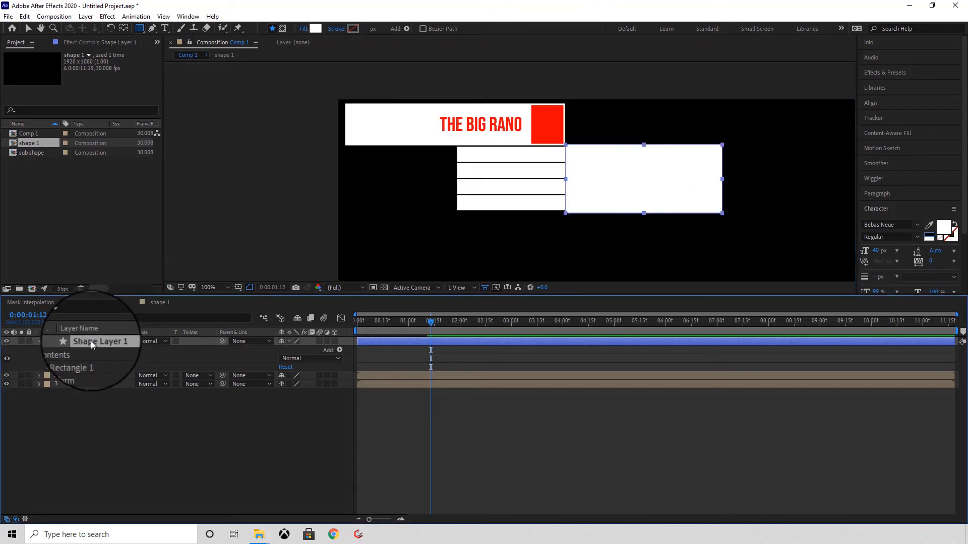
right_click(91, 341)
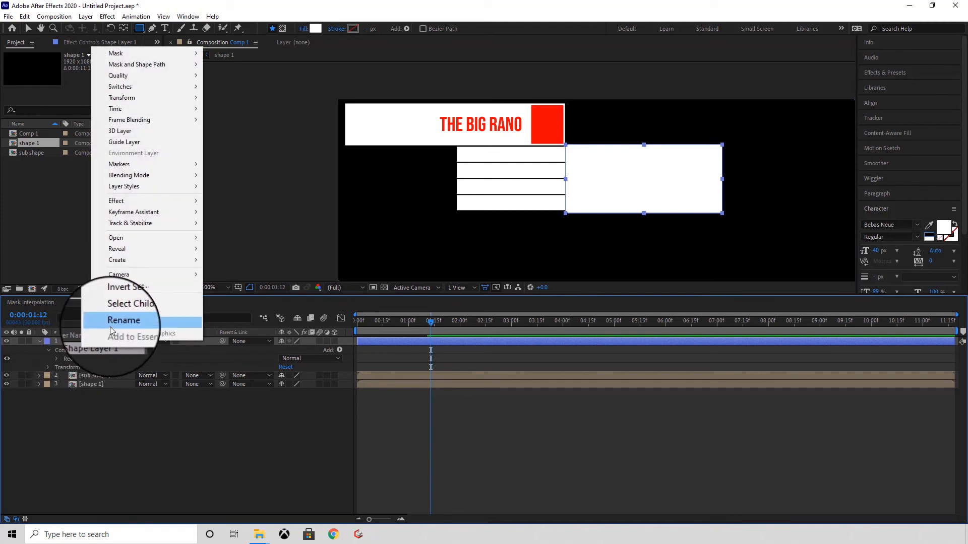
left_click(110, 327)
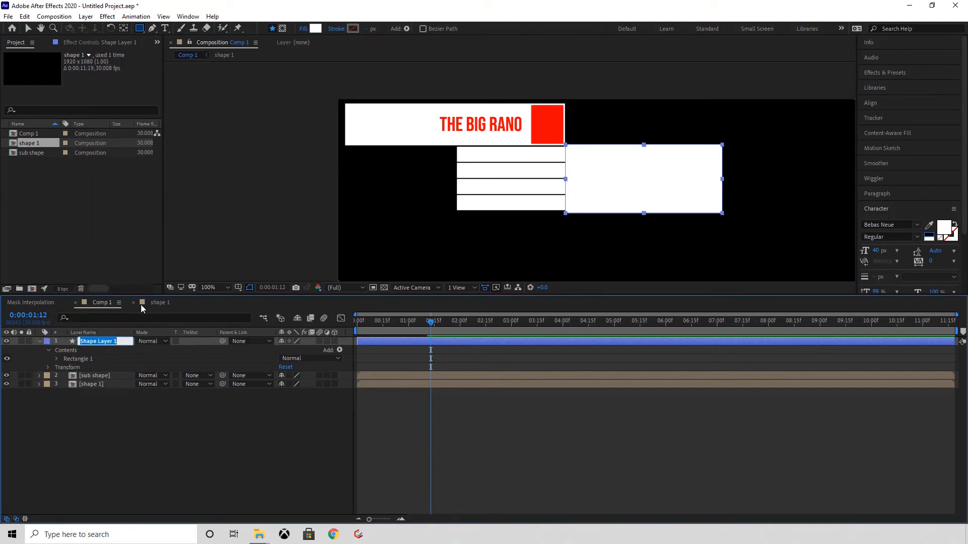
type("sub mask")
left_click(80, 426)
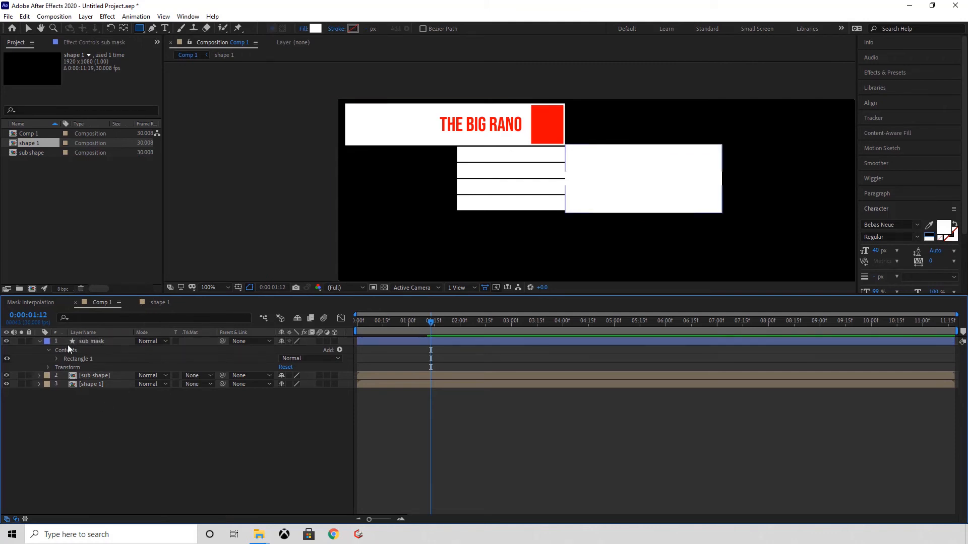
left_click(40, 341)
- Set the sub shape pre-comp's track matte to Luma Inverted Matte "sub mask"
scroll(600, 237, "up", 2)
left_click(116, 350)
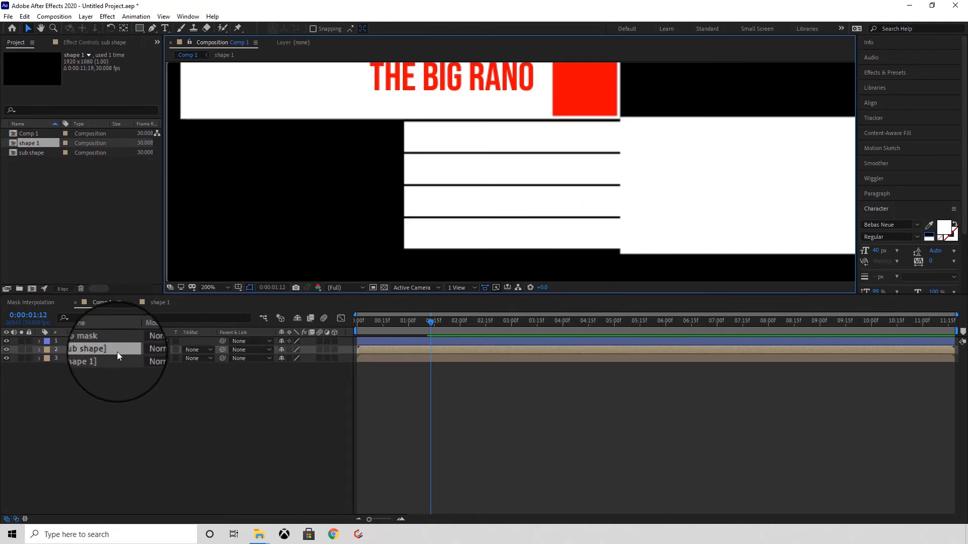
left_click(105, 349)
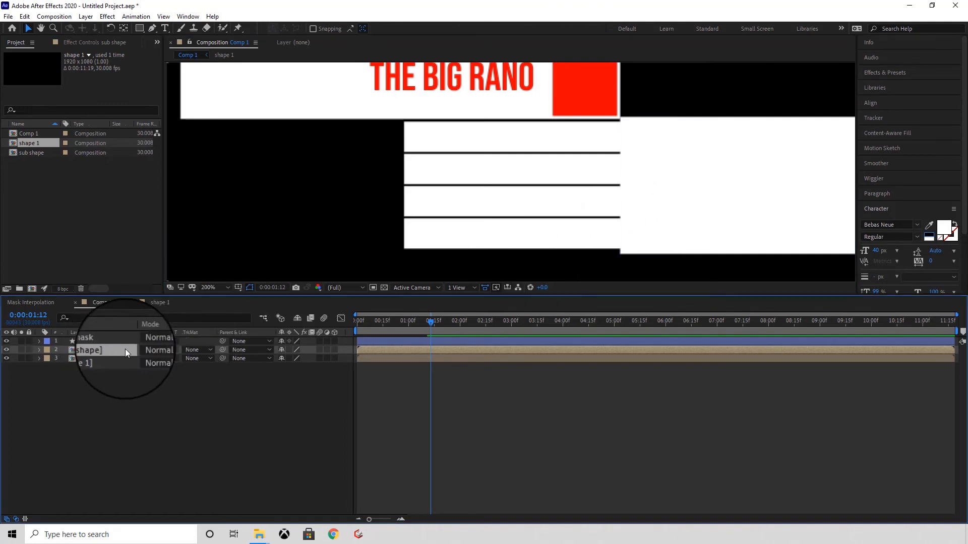
left_click(210, 349)
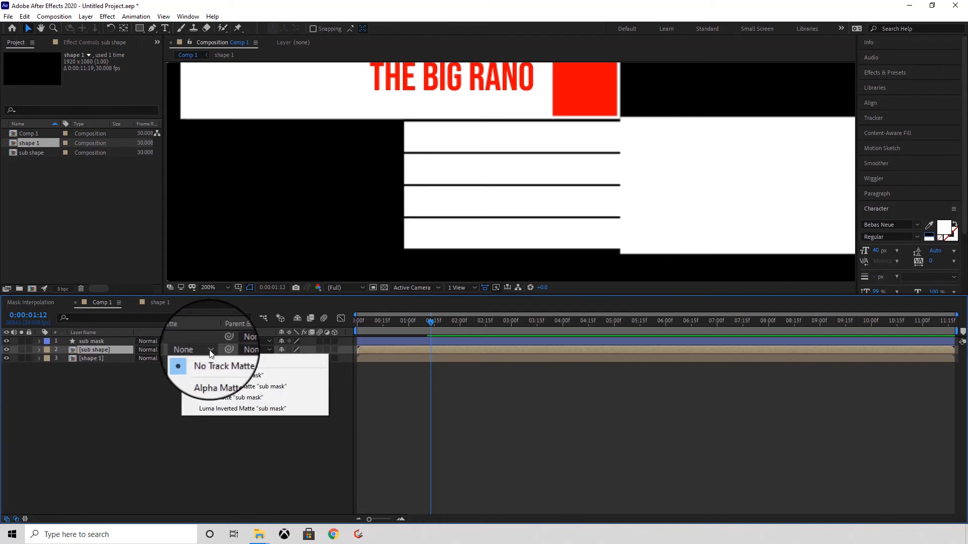
left_click(209, 409)
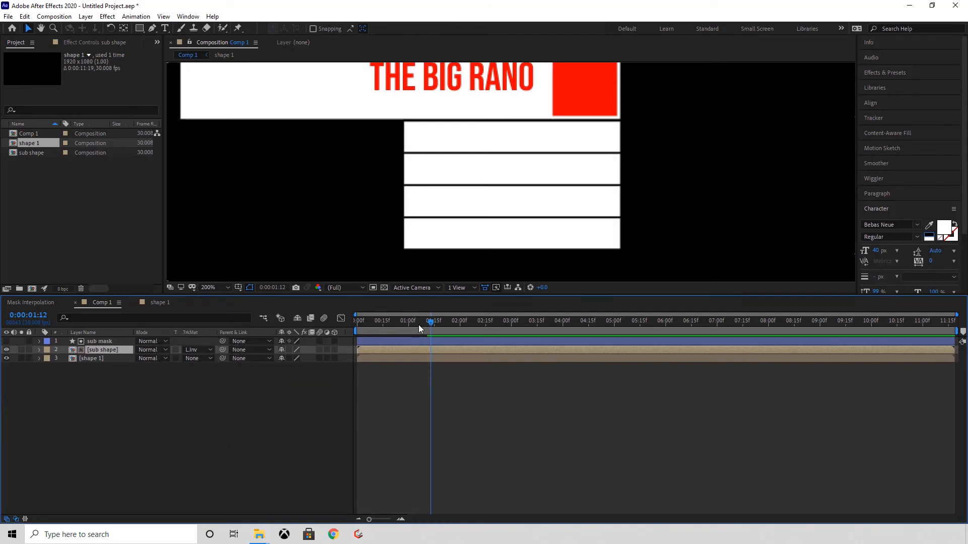
- Play back the composition from 0:00:00:00 to check the masked slide-in of the sub bars
left_click_drag(429, 322, 349, 320)
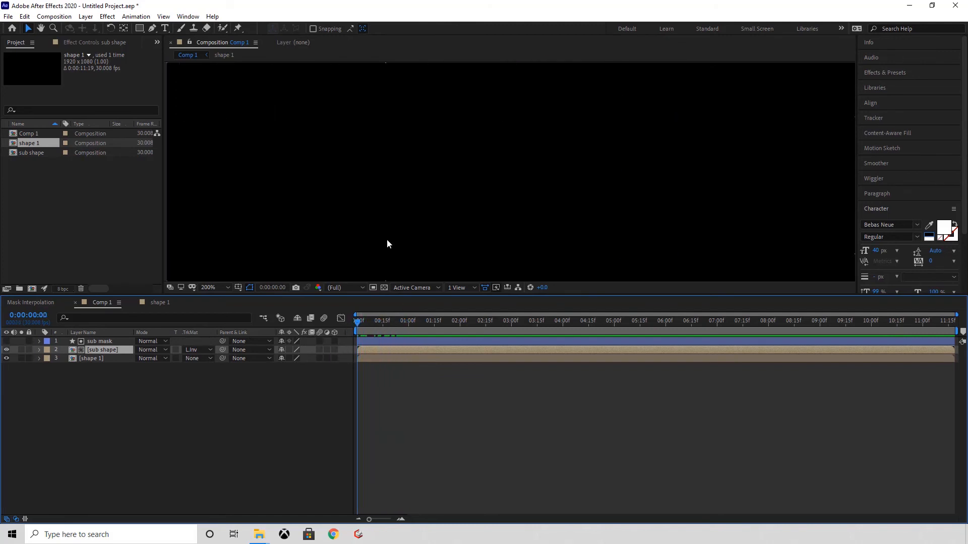
scroll(393, 189, "down", 4)
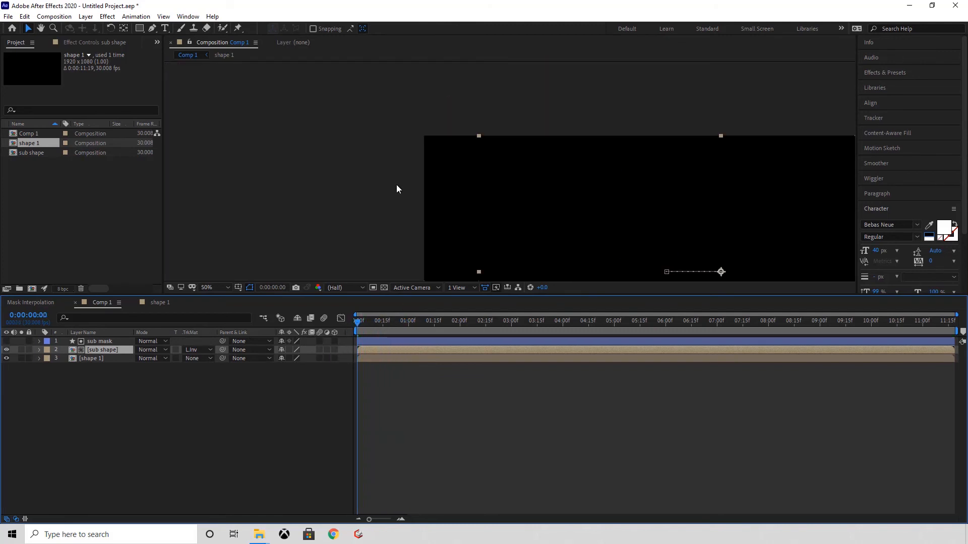
left_click_drag(564, 225, 443, 153)
left_click(355, 326)
key("space")
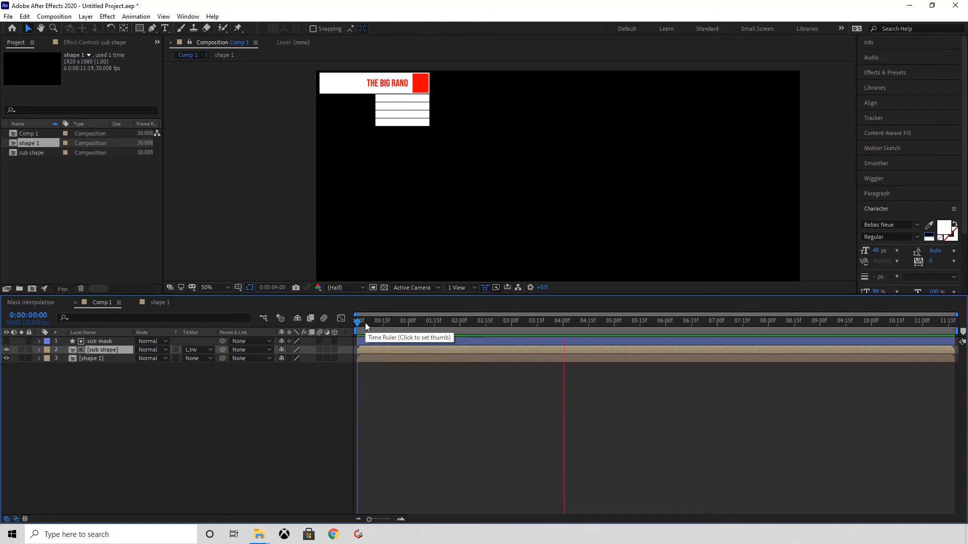
key("space")
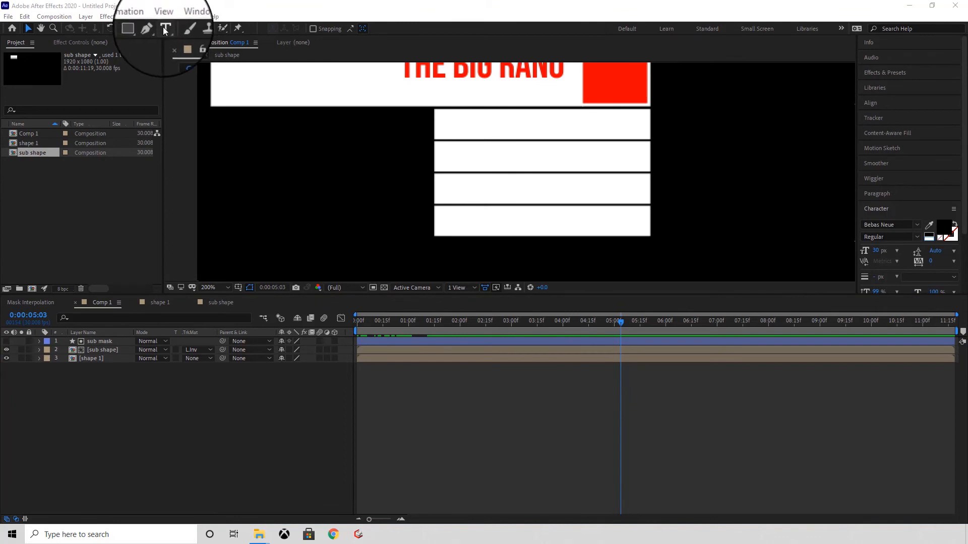
- Add a black text layer reading title1 and place it at the right end of the first sub bar
left_click(165, 29)
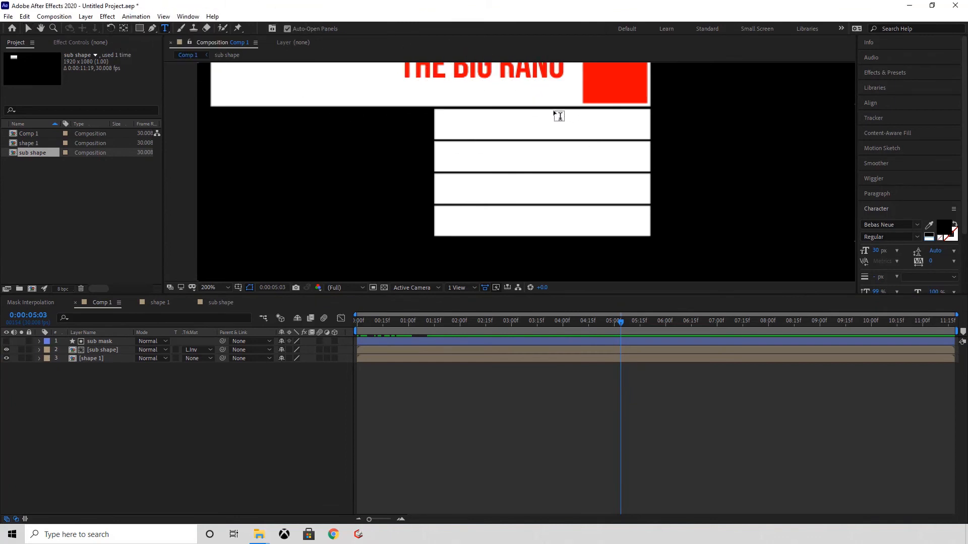
left_click_drag(547, 107, 672, 141)
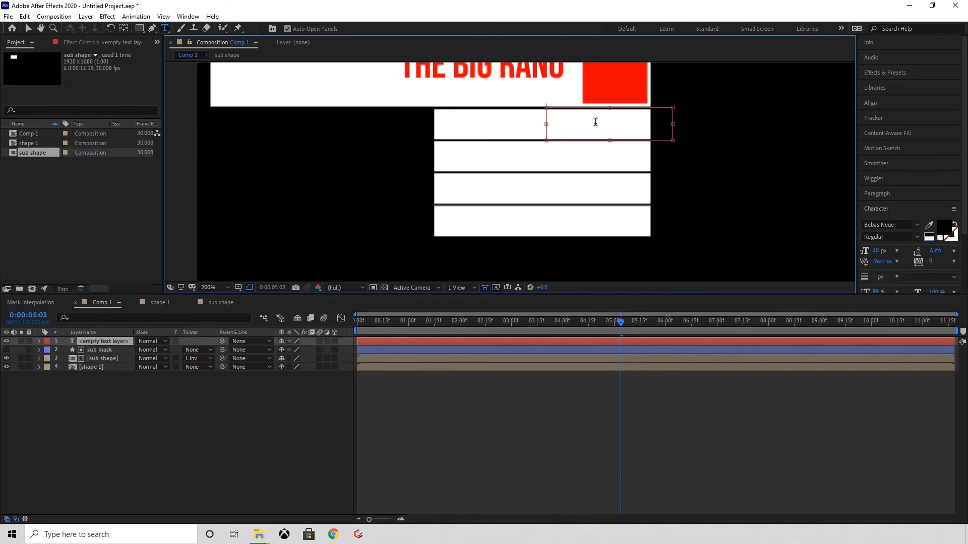
type("title1")
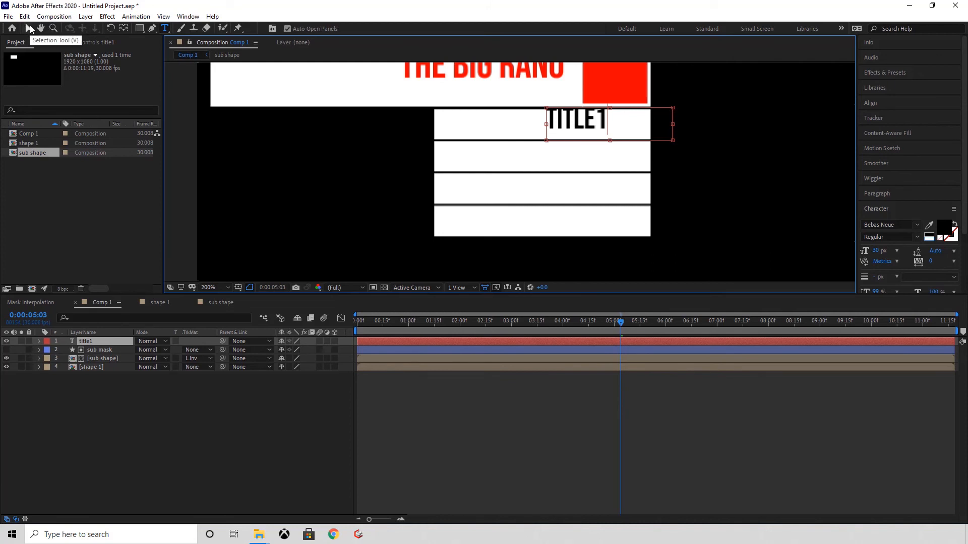
left_click(30, 25)
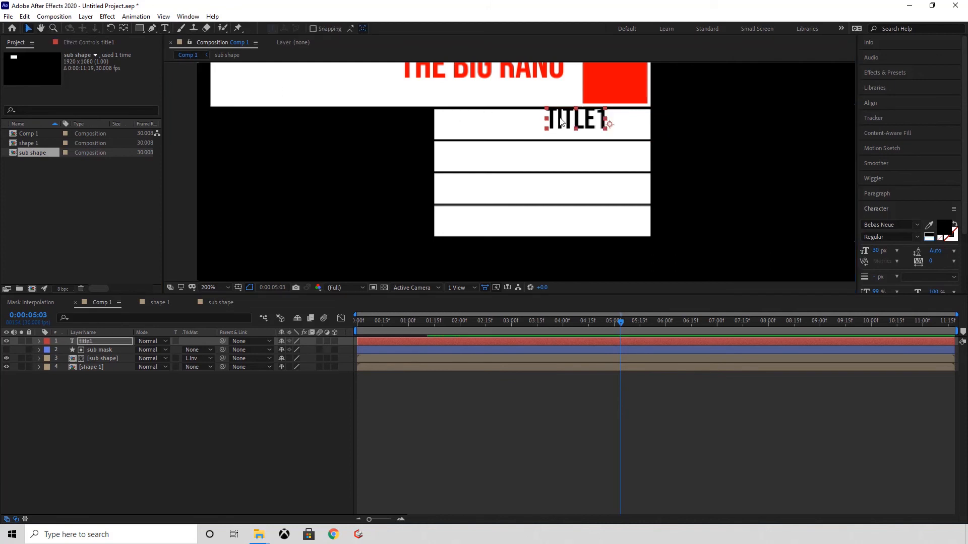
left_click_drag(561, 121, 600, 127)
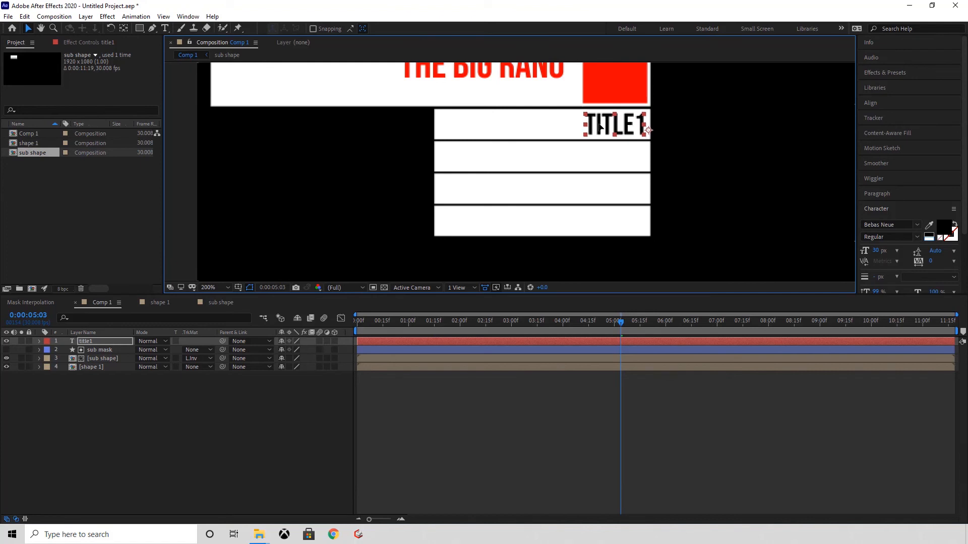
- Duplicate the title1 text layer three times
left_click(96, 341)
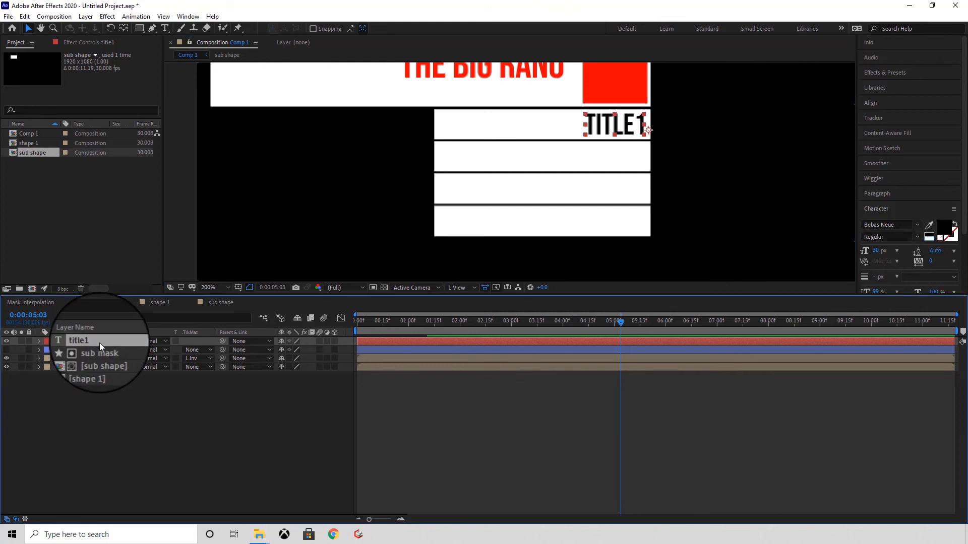
key("ctrl+d")
key("ctrl+d")
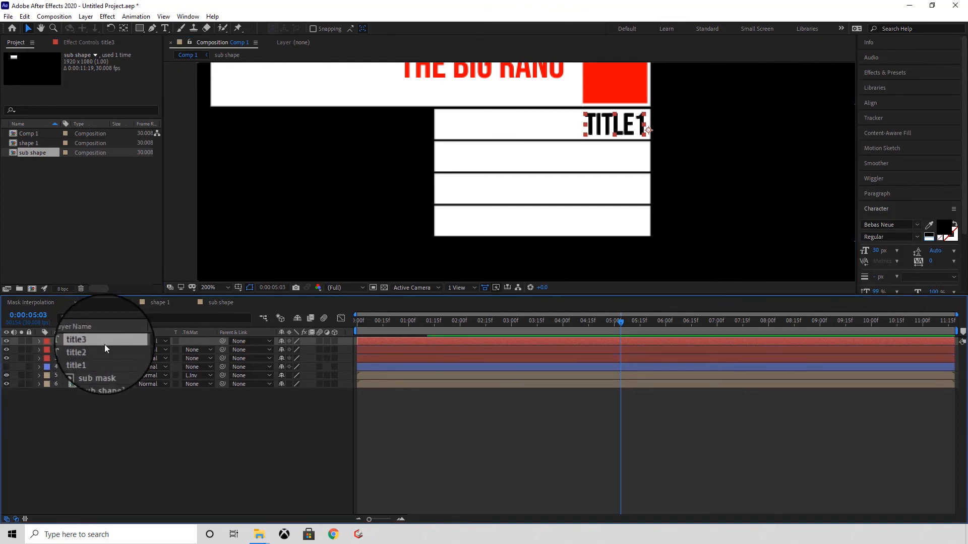
key("ctrl+d")
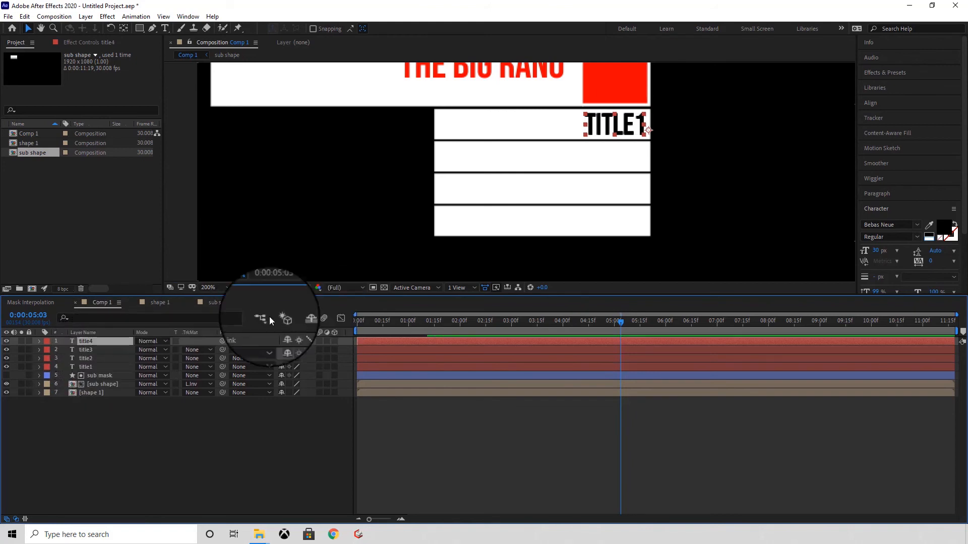
- Move the title2, title3 and title4 layers down onto the second, third and fourth sub bars, aligned under title1
left_click(86, 357)
left_click(89, 350, "ctrl")
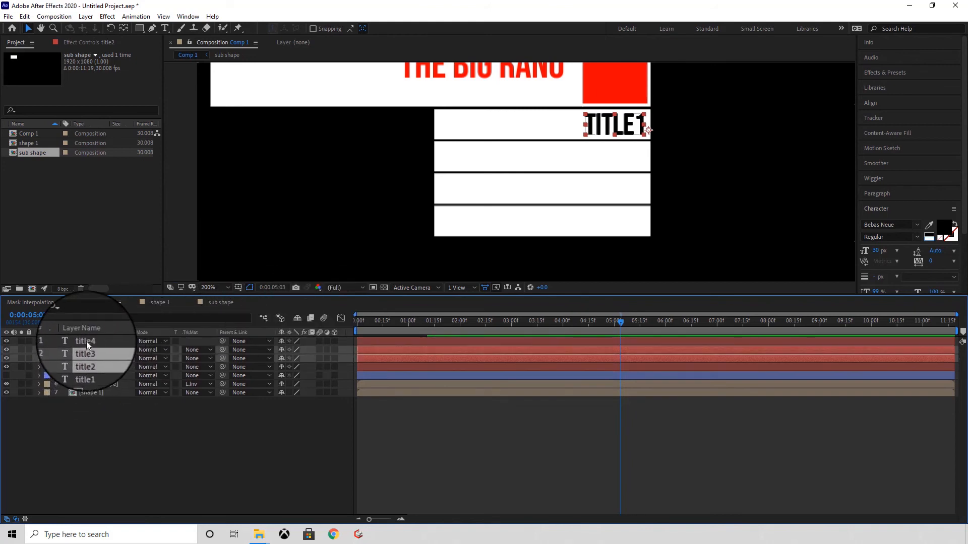
left_click(86, 341, "ctrl")
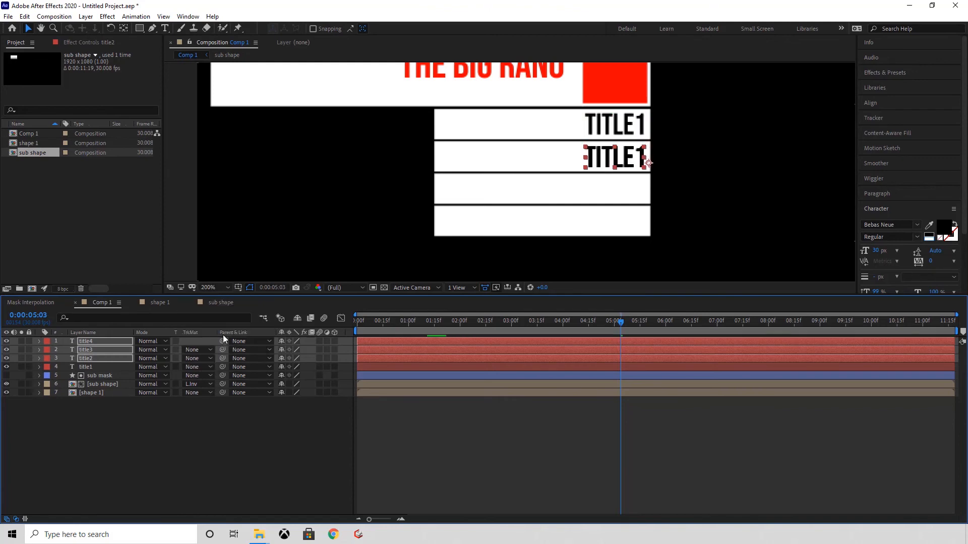
left_click(119, 358, "ctrl")
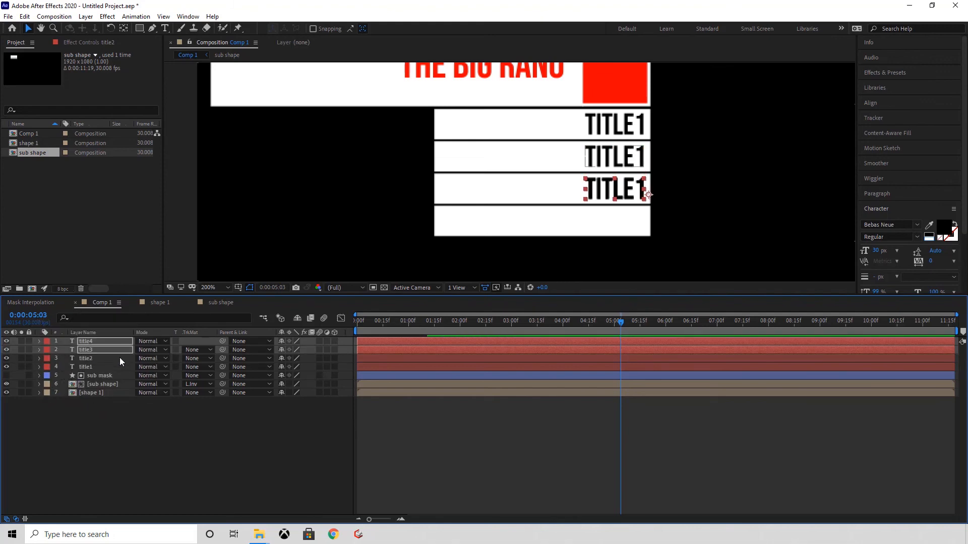
left_click(98, 349, "ctrl")
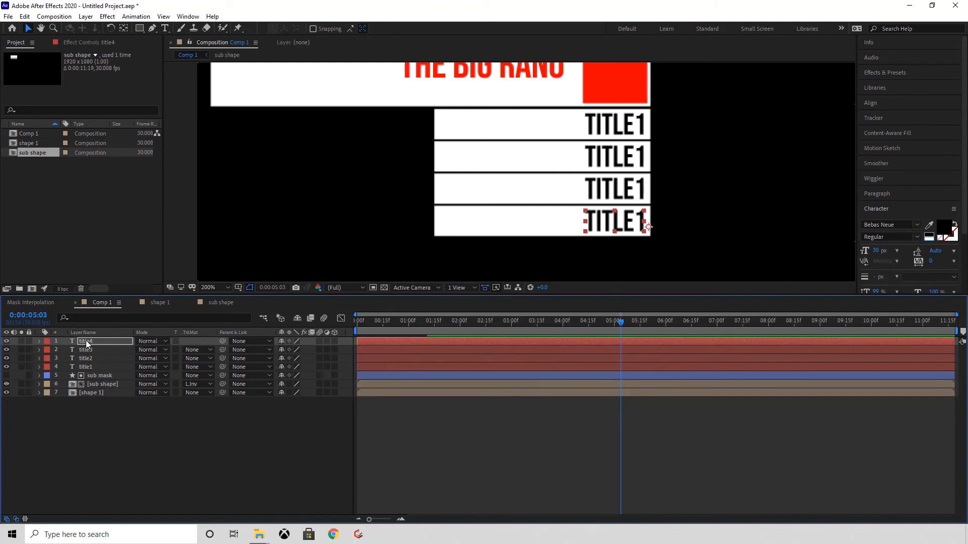
- Change the text on the fourth, third and second sub bars to TITLE4, TITLE3 and TITLE2
double_click(104, 342)
left_click(644, 217)
key("BackSpace")
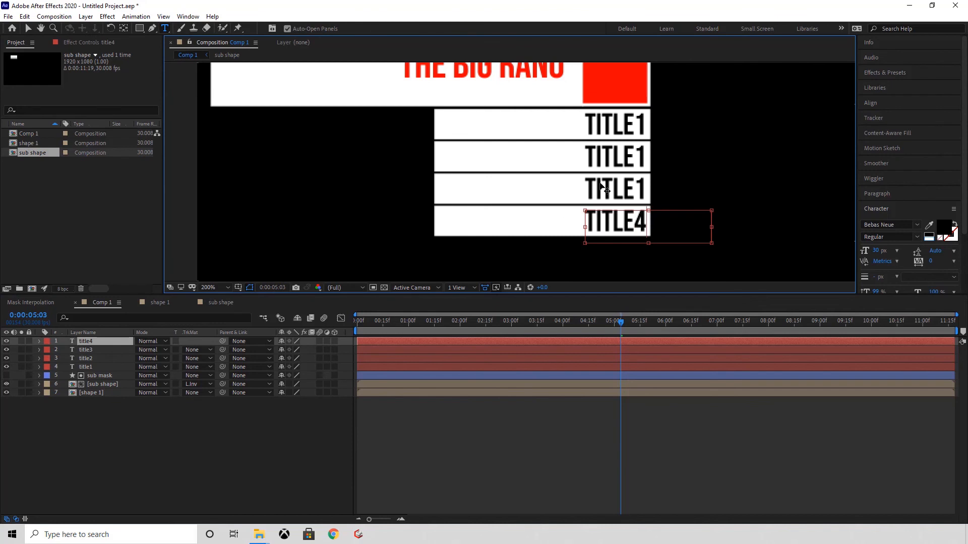
type("4")
double_click(605, 190)
left_click(649, 190)
double_click(79, 358)
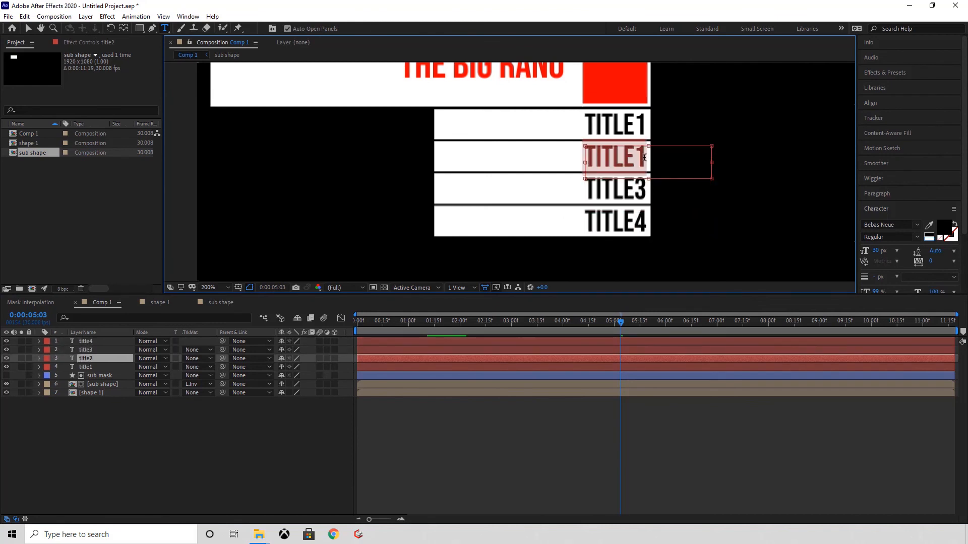
type("TITLE2")
left_click(261, 420)
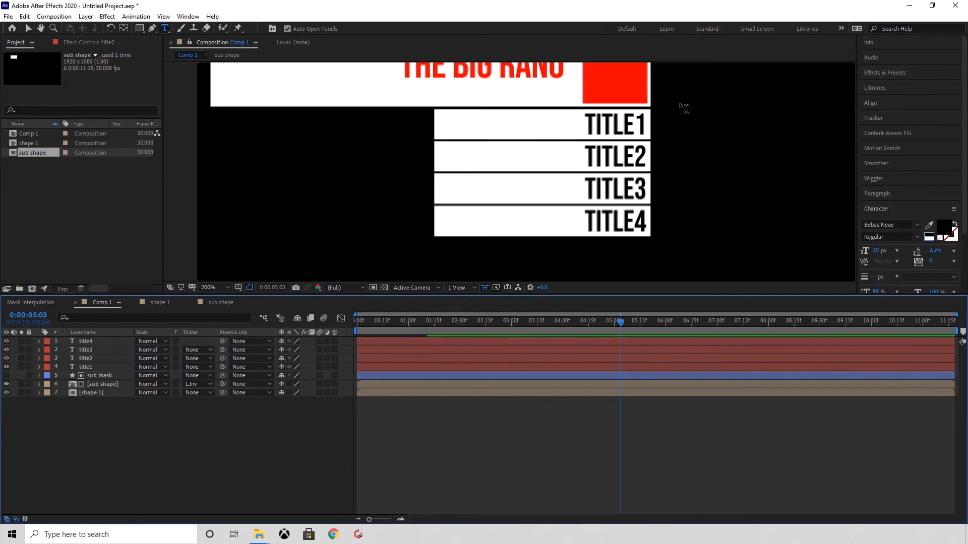
- Pre-compose the four title text layers into a composition named titles, moving all attributes into it
left_click(86, 342)
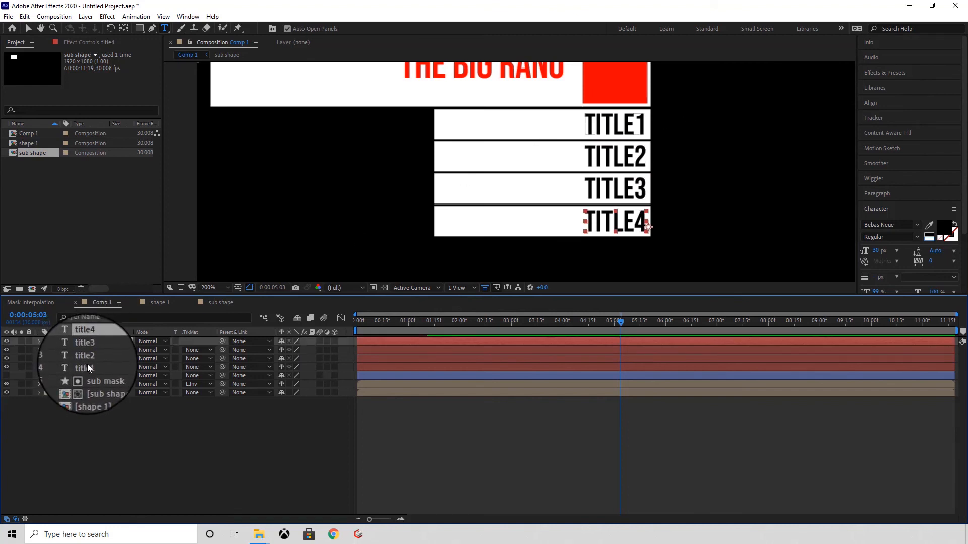
left_click(87, 364, "shift")
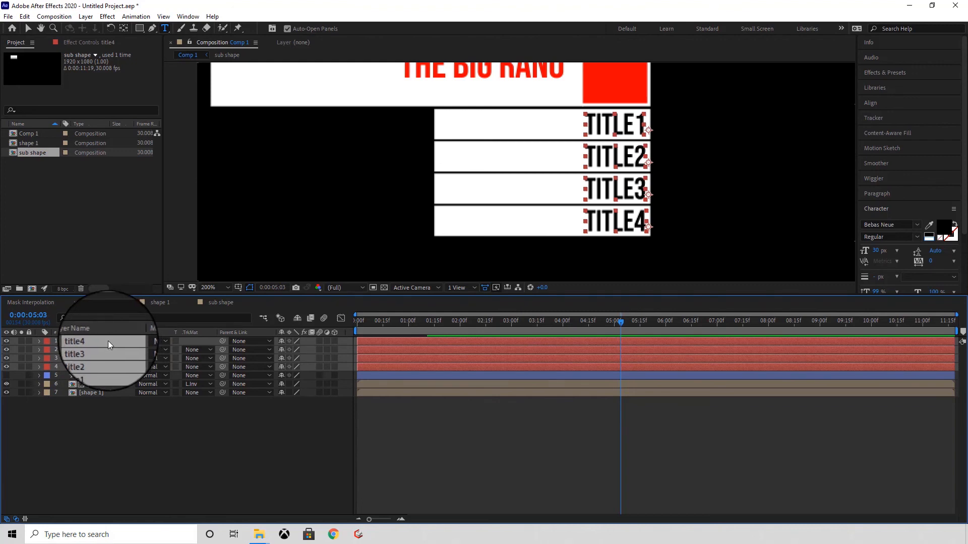
left_click(86, 17)
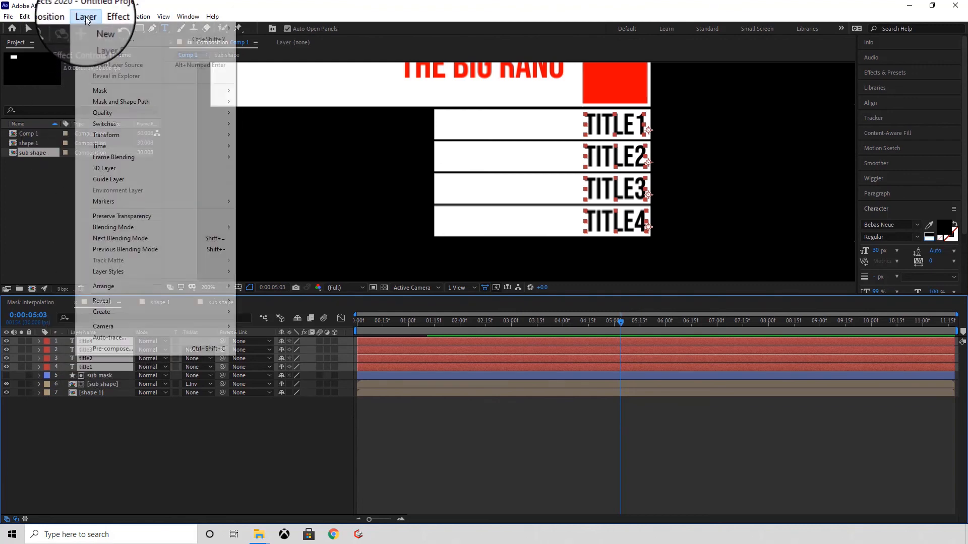
left_click(110, 348)
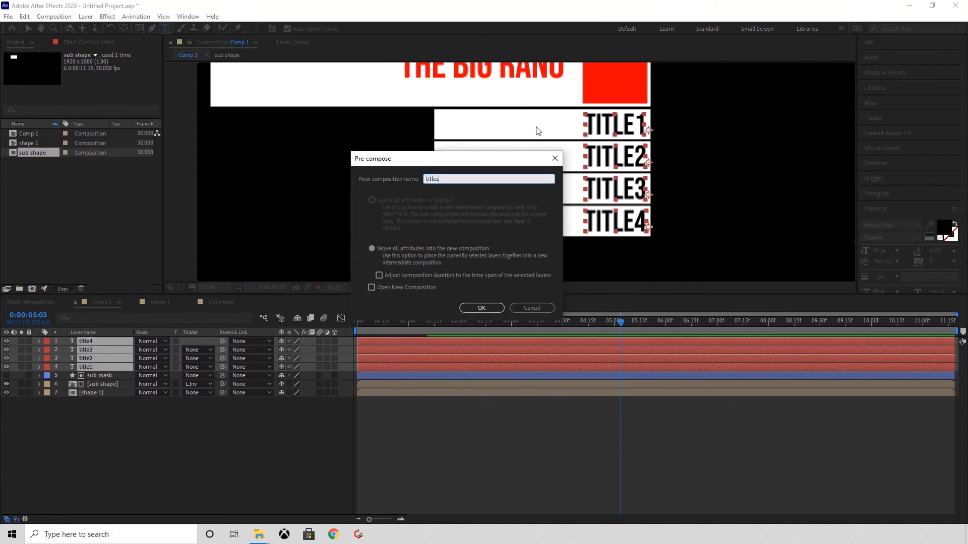
type("titles")
left_click(476, 306)
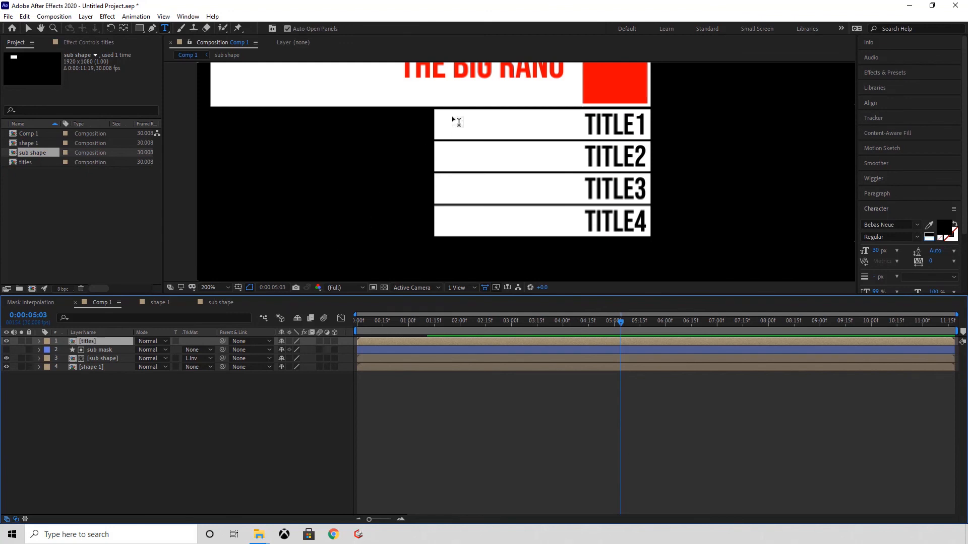
- Draw a white rectangle as a new shape layer, flush against the left edge of the sub bars and taller than their stack
key("q")
left_click(46, 384)
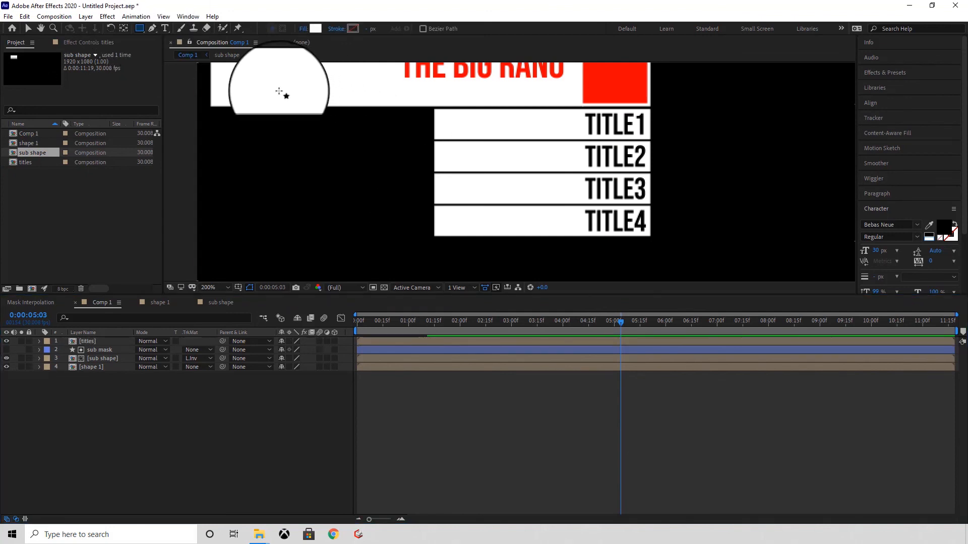
mouse_move(279, 91)
left_mouse_down()
mouse_move(374, 136)
mouse_move(432, 252)
mouse_move(547, 264)
mouse_move(370, 250)
mouse_move(435, 261)
left_mouse_up()
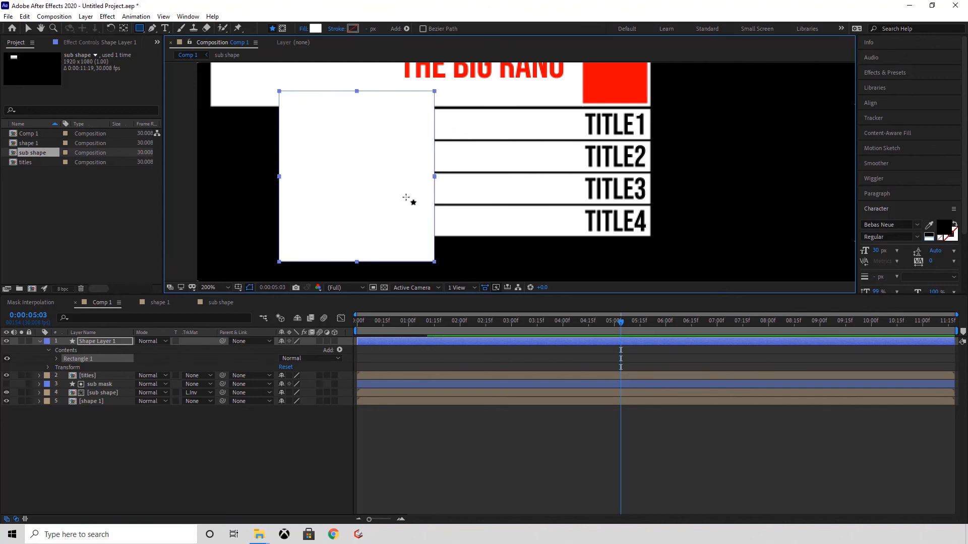
- Rename the new rectangle's shape layer as title mask and collapse its properties
right_click(96, 340)
left_click(123, 322)
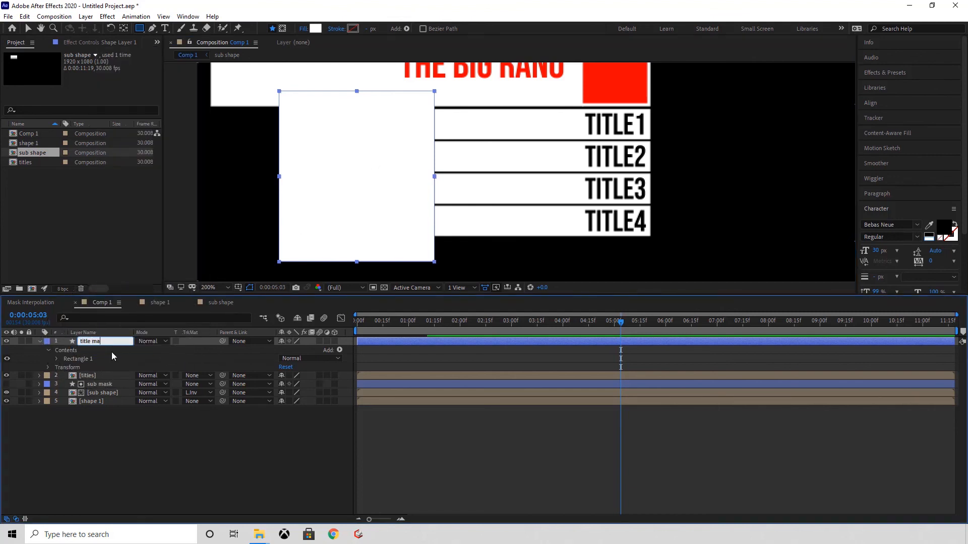
type("title mask")
left_click(7, 447)
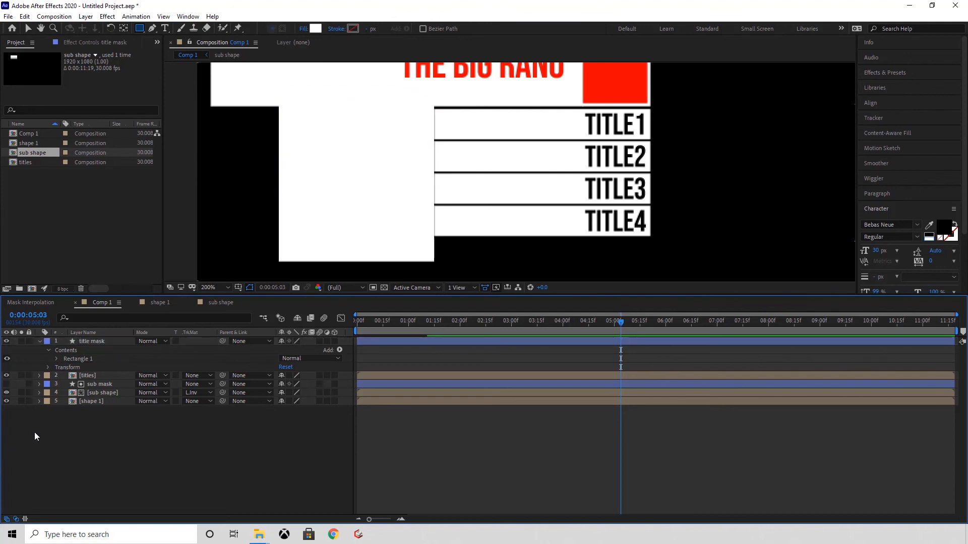
left_click(95, 341)
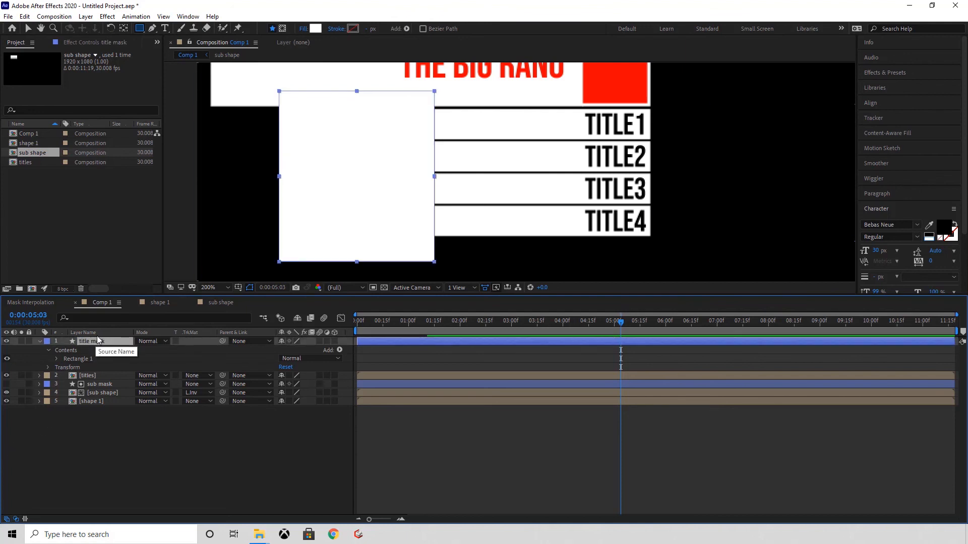
left_click(39, 341)
- Set the titles layer's track matte to Alpha Inverted Matte using the title mask layer
left_click(93, 350)
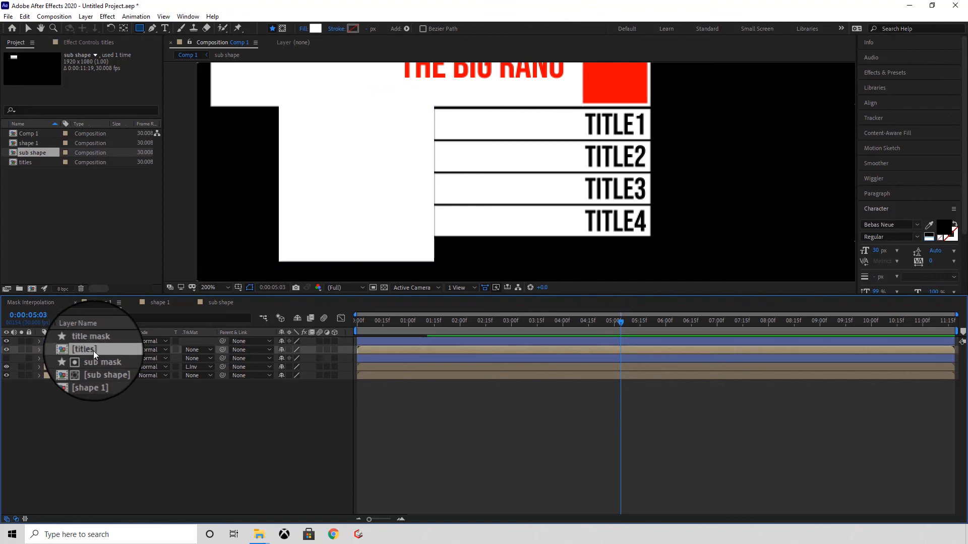
left_click(210, 349)
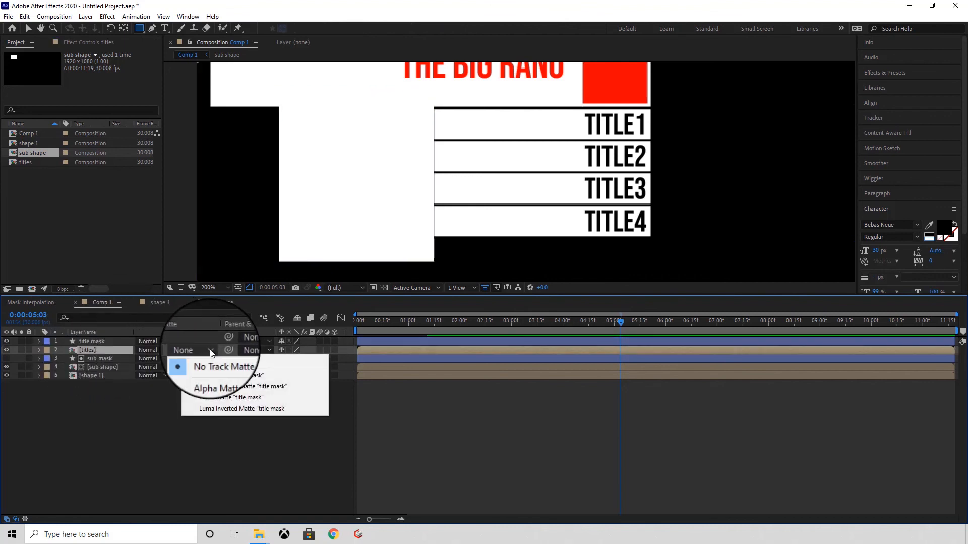
left_click(220, 382)
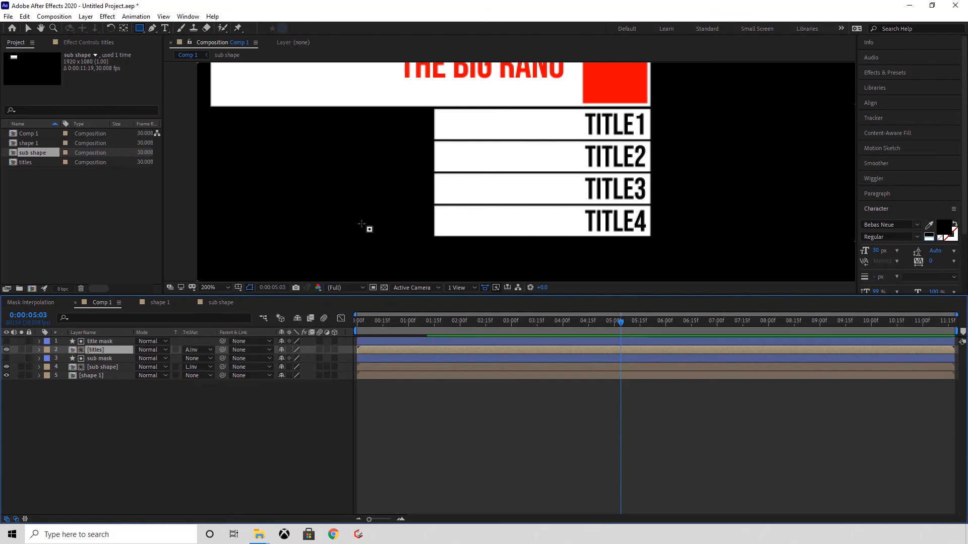
- At 0:00:01:10, set the titles layer's Position to 750, 540 so the titles hide behind the mask, and enable Position keyframing
key("v")
left_click_drag(622, 325, 427, 336)
left_click(39, 349)
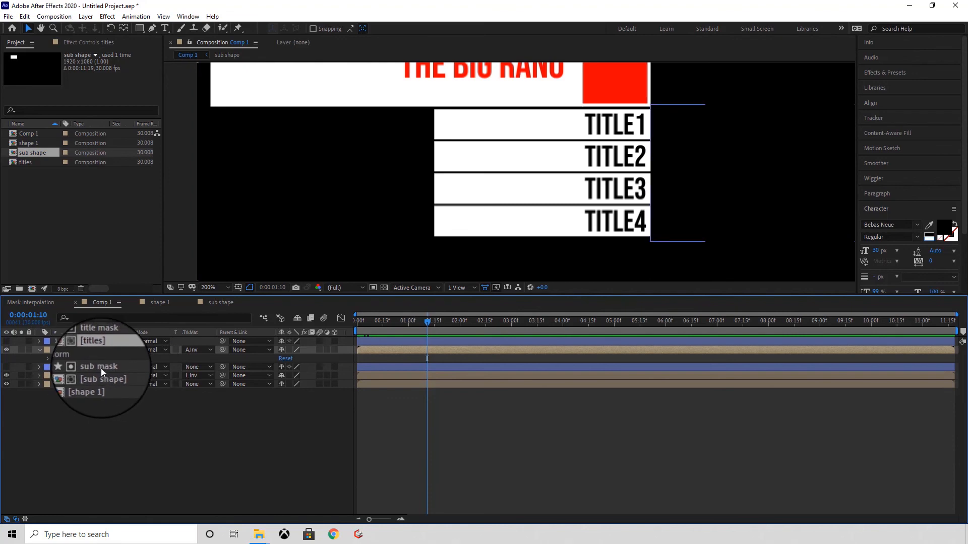
left_click(47, 359)
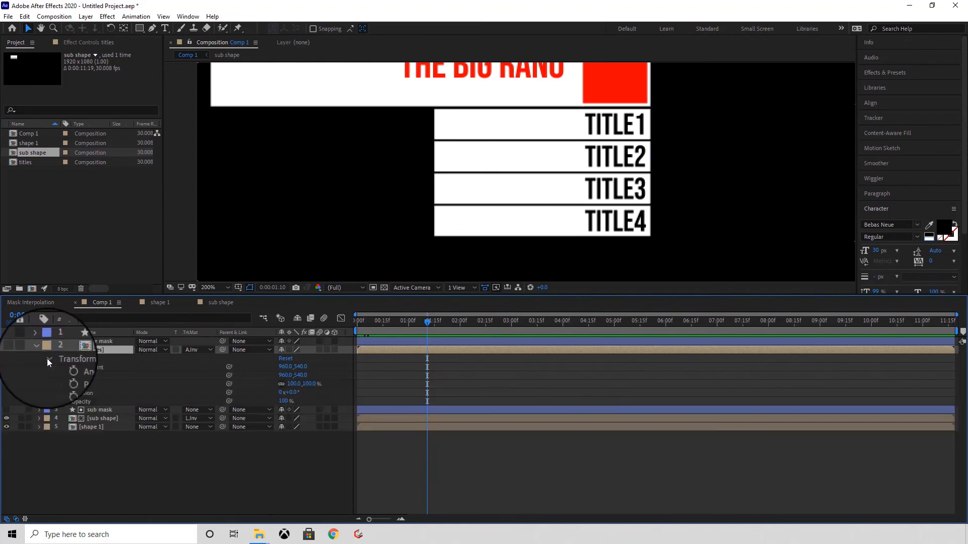
left_click(80, 385)
left_click(83, 377)
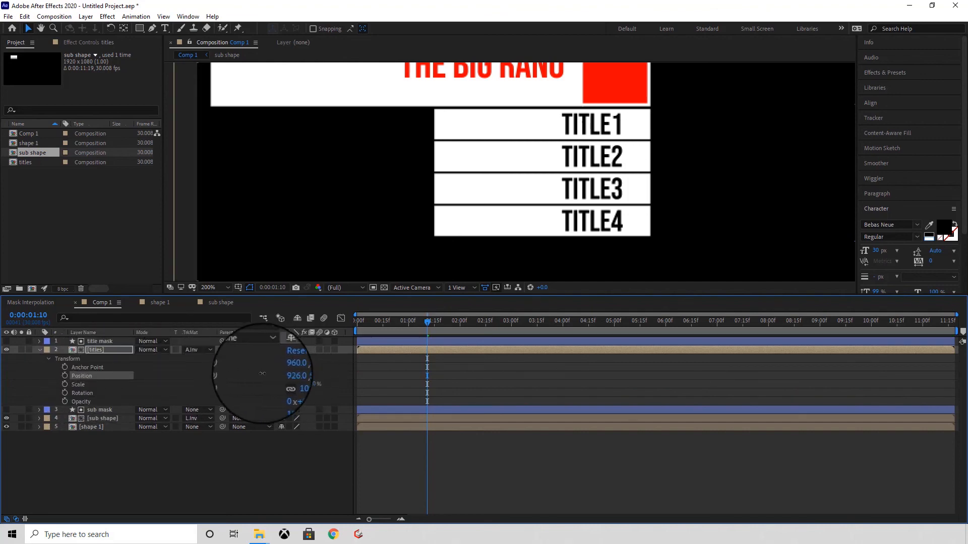
left_click_drag(285, 377, 177, 371)
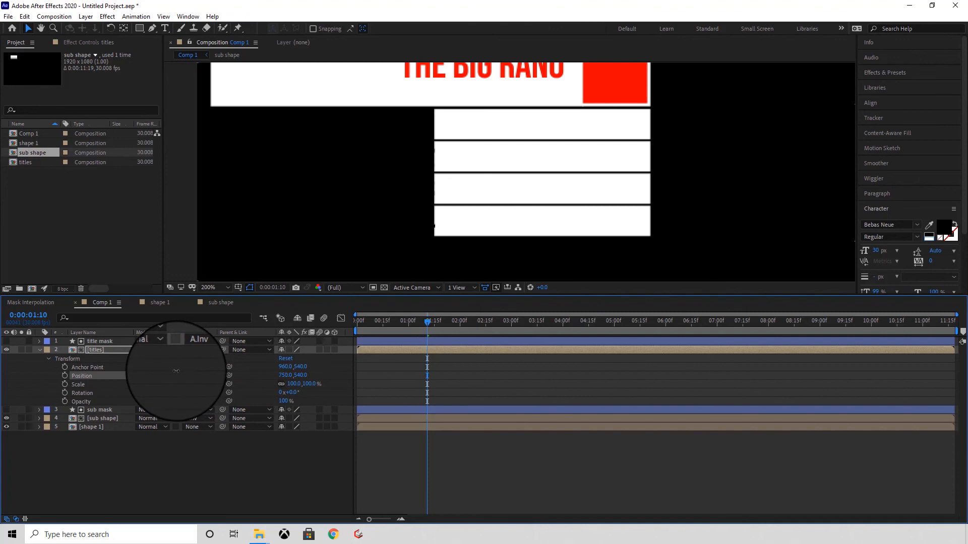
left_click(64, 376)
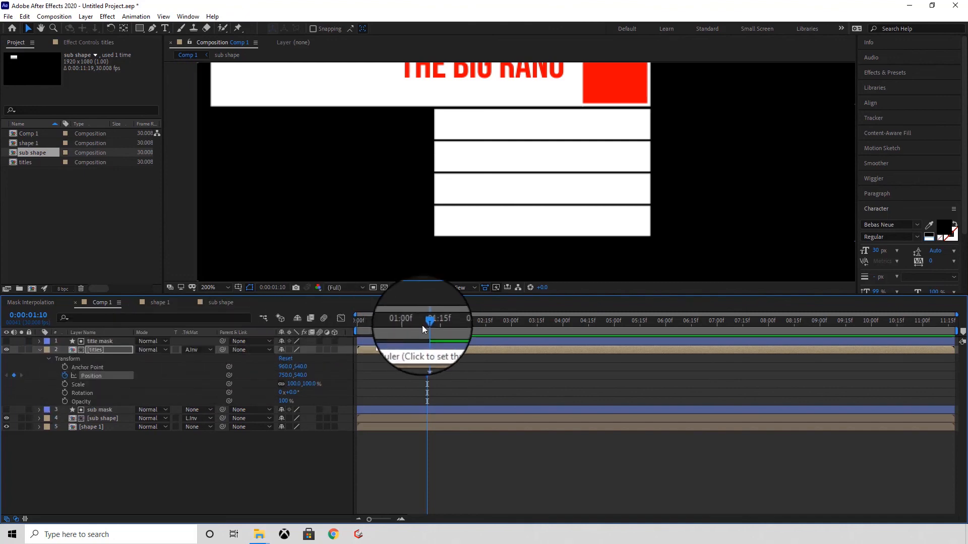
- At 0:00:01:18, keyframe the titles layer's Position at 959, 540, and preview the animation from the start of the composition
left_click_drag(425, 325, 441, 328)
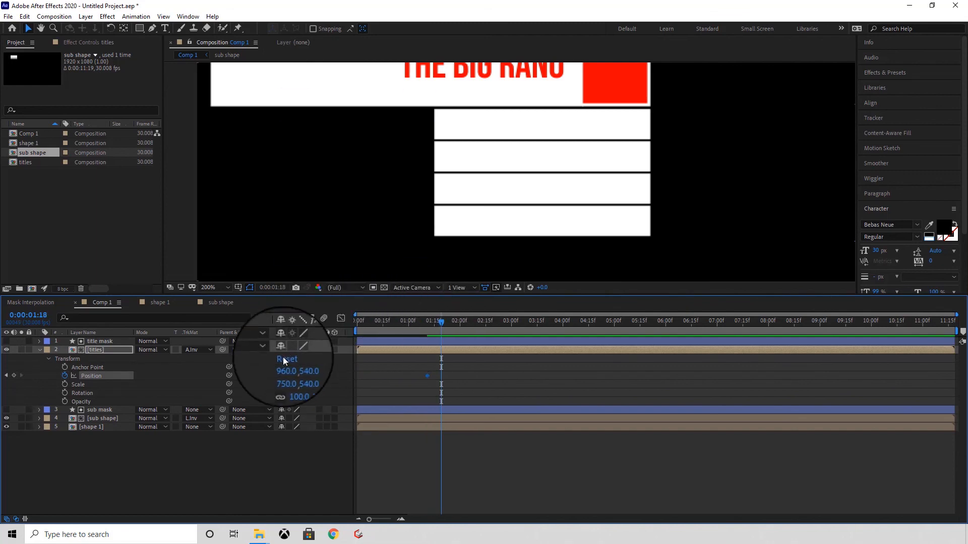
left_click_drag(285, 375, 385, 370)
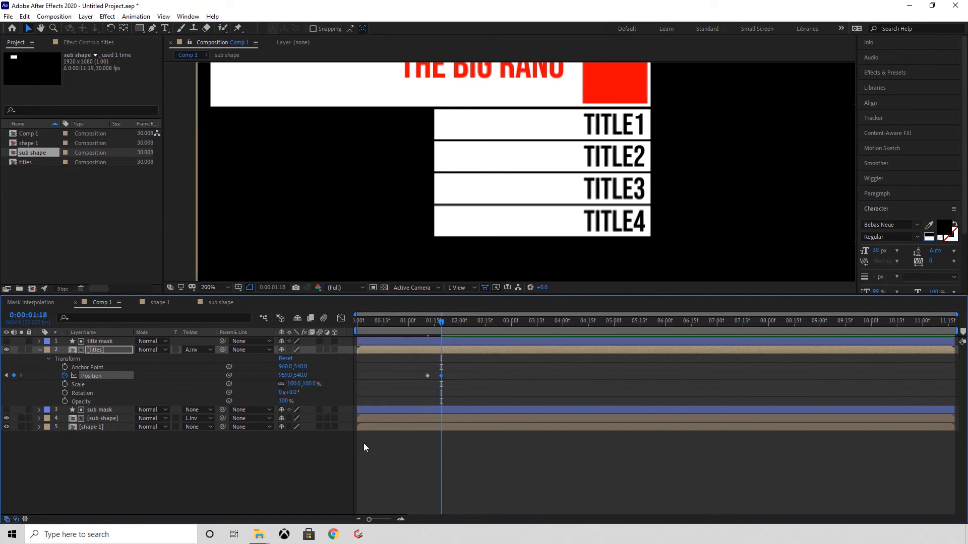
left_click(306, 470)
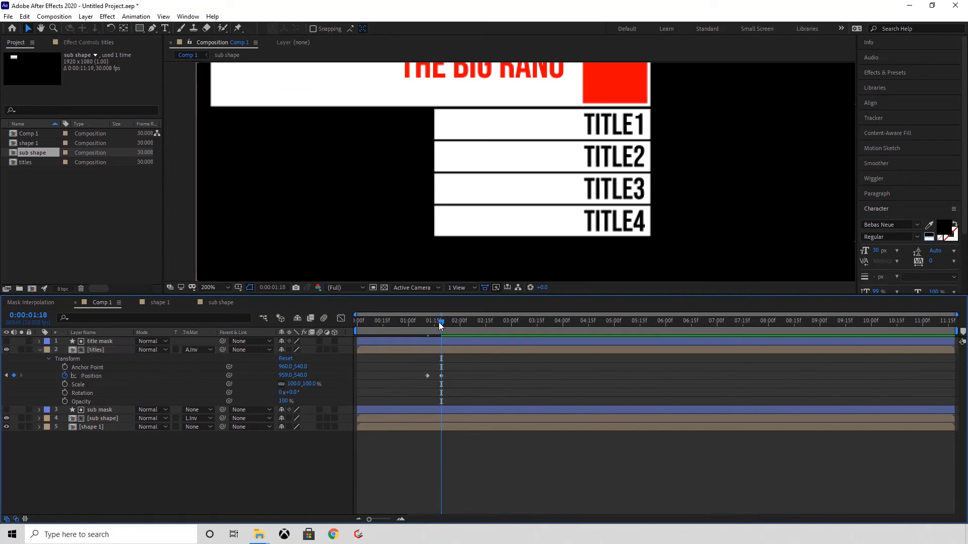
left_click_drag(440, 326, 329, 327)
key("comma")
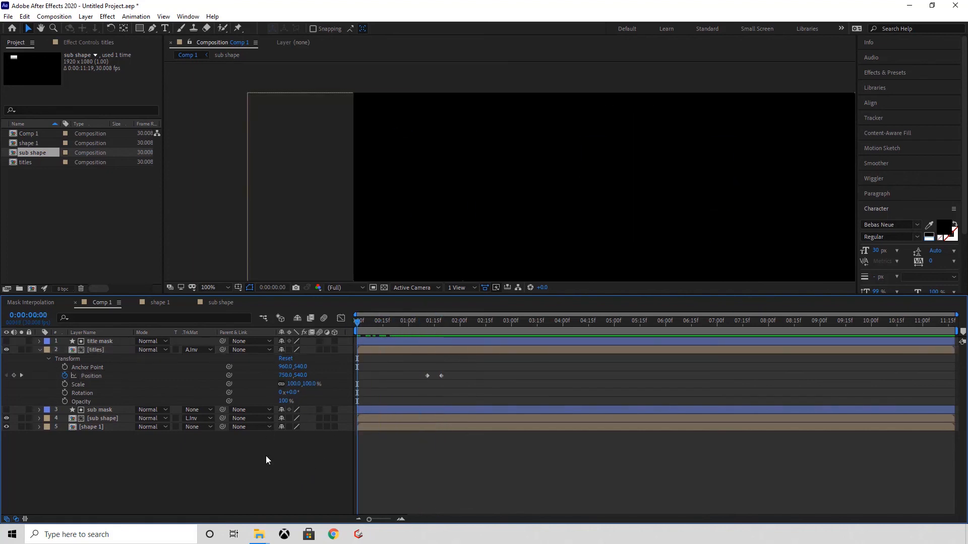
key("space")
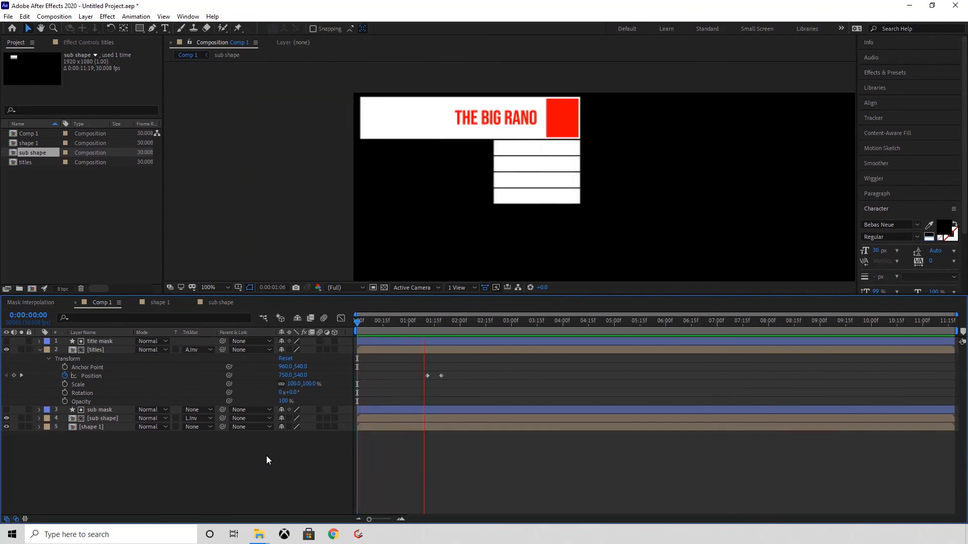
key("space")
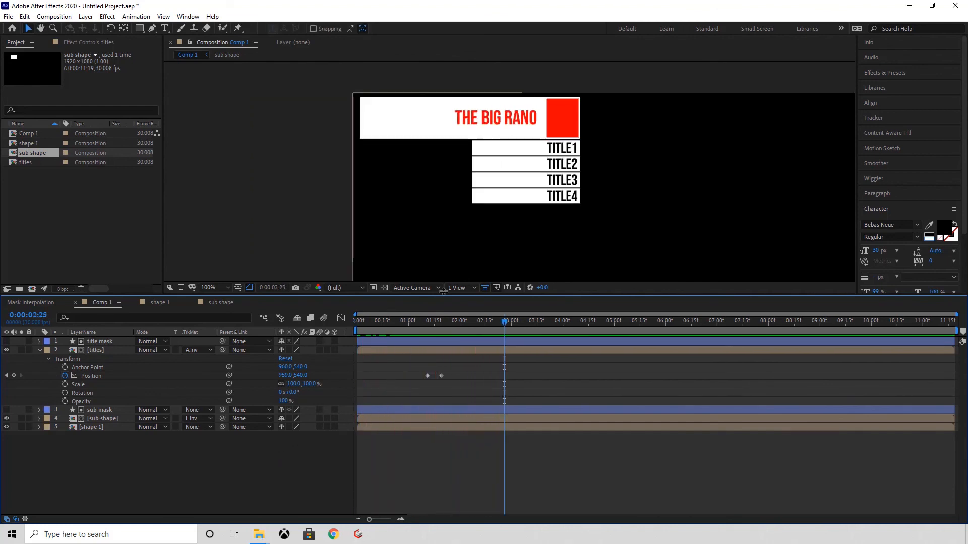